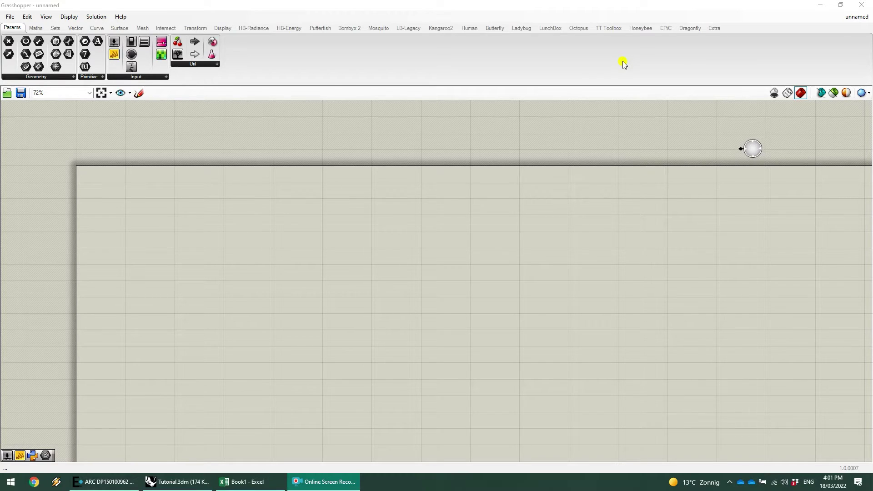
Step: Add an EPiC Material component near the canvas's upper-left corner and adjust its position
{"action": "left_click", "coordinate": [668, 29]}
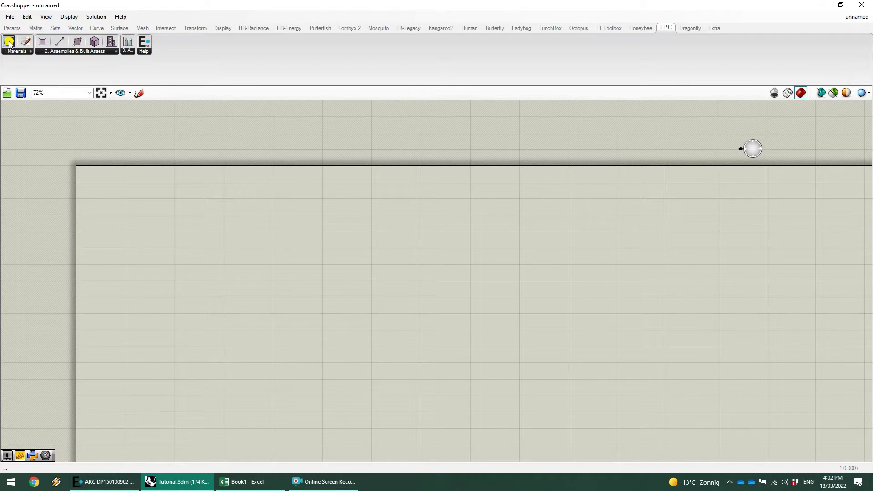
{"action": "left_click_drag", "start_coordinate": [9, 44], "coordinate": [250, 231]}
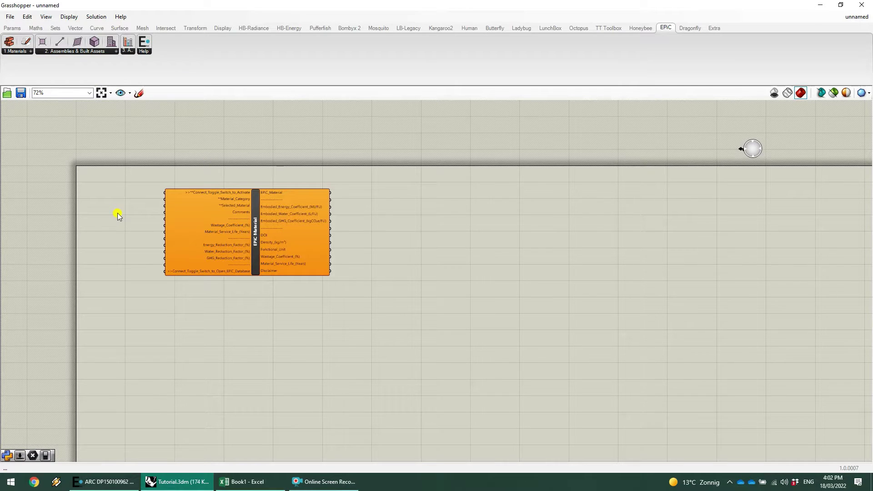
{"action": "scroll", "coordinate": [106, 210], "scroll_direction": "up", "scroll_amount": 1}
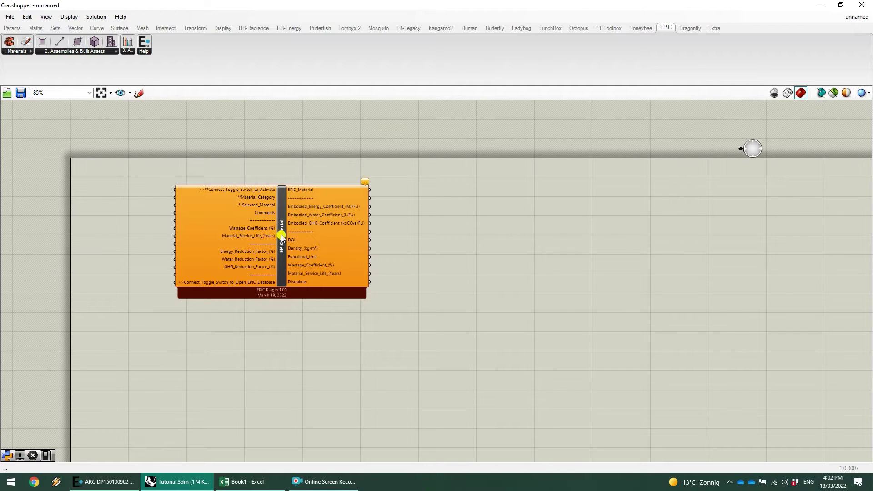
{"action": "left_click_drag", "start_coordinate": [282, 236], "coordinate": [309, 264]}
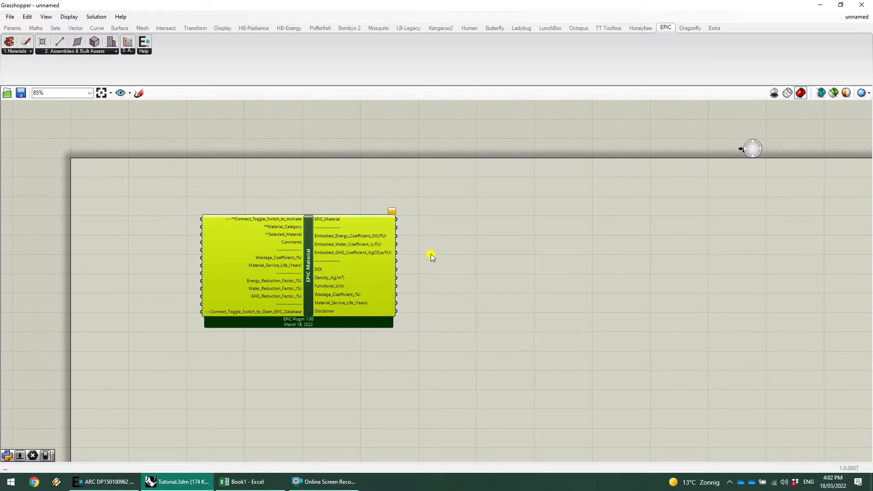
{"action": "left_click_drag", "start_coordinate": [310, 239], "coordinate": [320, 234]}
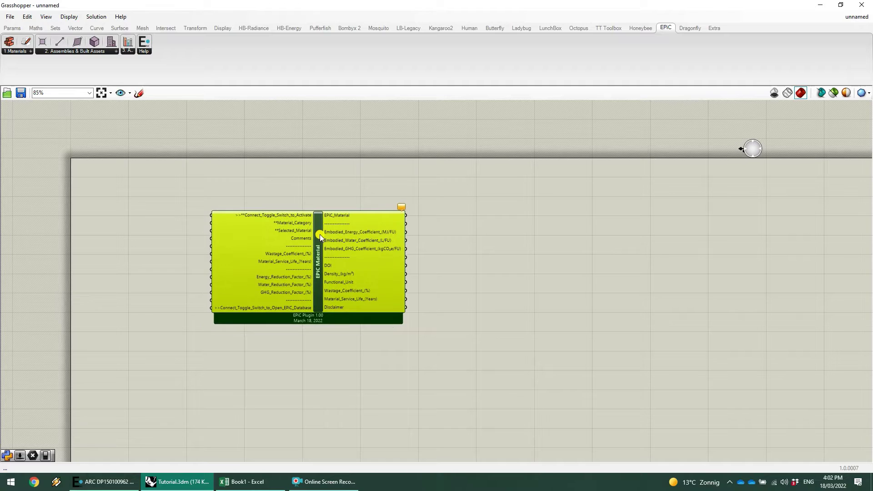
Step: Add a Button, connect it to the EPiC Material's Connect_Toggle_Switch_to_Activate input, and trigger it
{"action": "double_click", "coordinate": [153, 218]}
{"action": "type", "text": "button"}
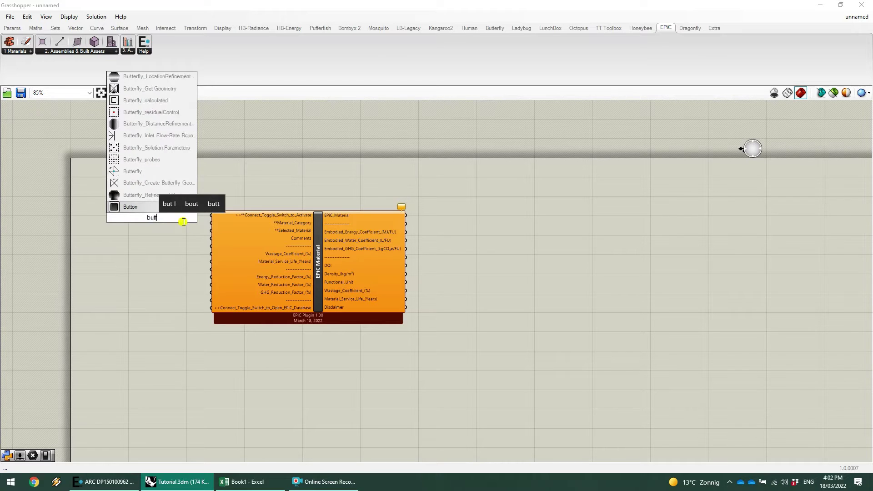
{"action": "left_click", "coordinate": [140, 208]}
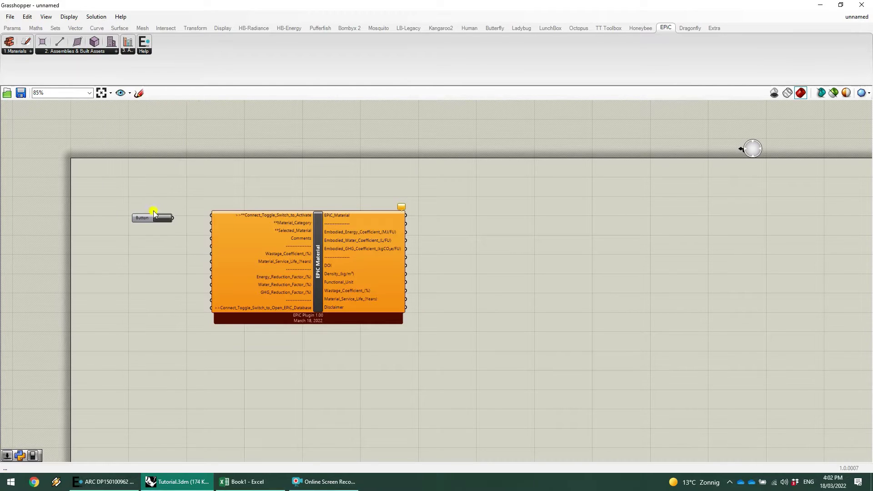
{"action": "left_click_drag", "start_coordinate": [174, 219], "coordinate": [204, 218]}
{"action": "left_click", "coordinate": [141, 217]}
{"action": "left_click", "coordinate": [160, 216]}
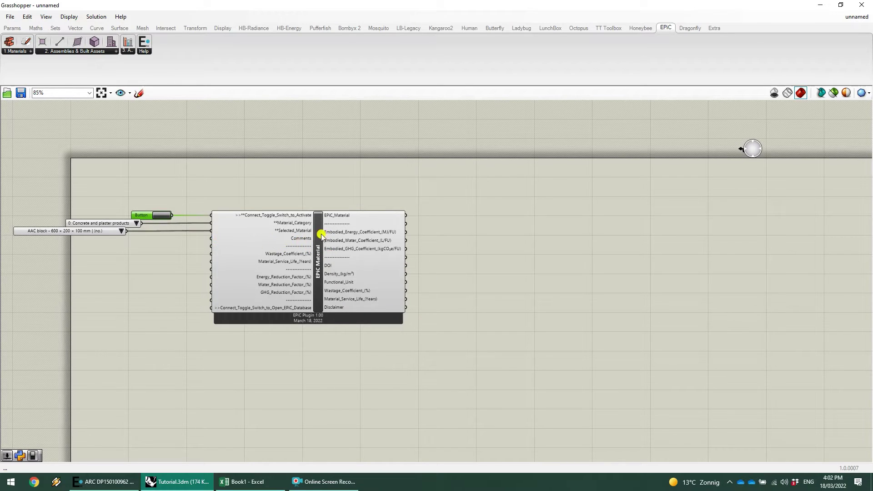
Step: Set the material category to 1: Glass and shift the selected-material list closer to the component
{"action": "left_click", "coordinate": [134, 222]}
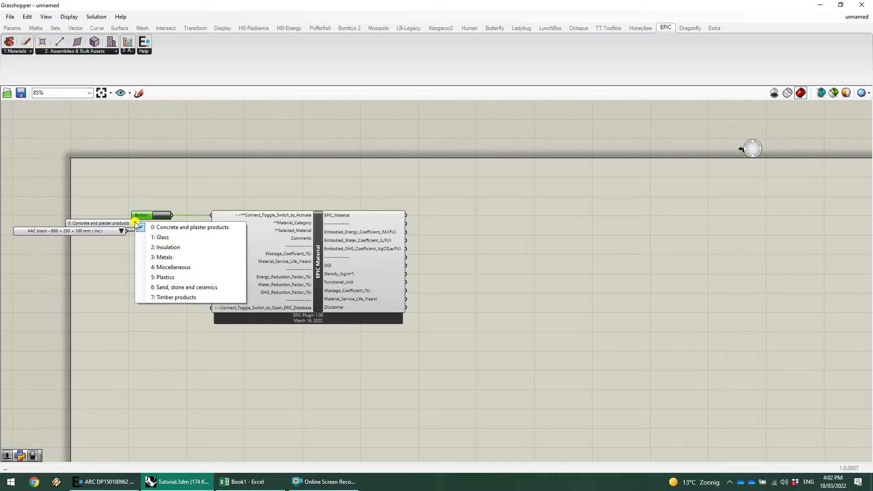
{"action": "left_click", "coordinate": [179, 236]}
{"action": "left_click_drag", "start_coordinate": [103, 230], "coordinate": [122, 231]}
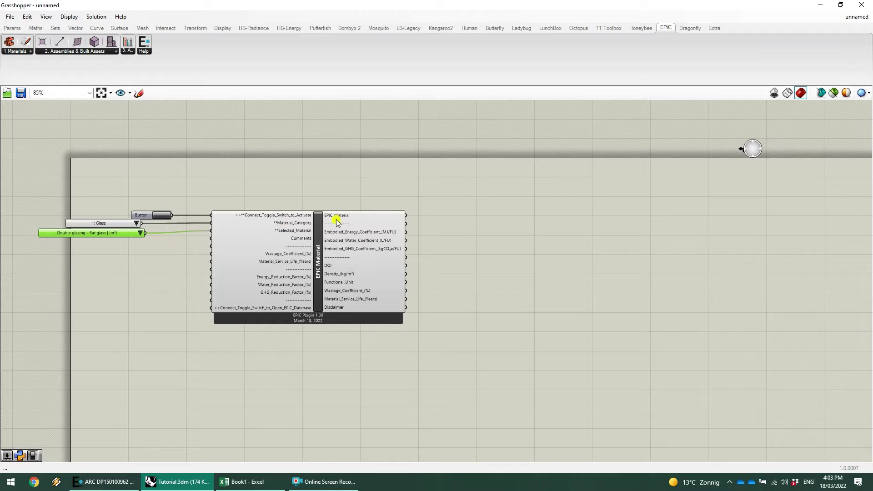
Step: Add a number slider with the value 3 and connect it to the EPiC Material's Wastage_Coefficient_(%) input
{"action": "mouse_move", "coordinate": [352, 248]}
{"action": "mouse_move", "coordinate": [297, 224]}
{"action": "mouse_move", "coordinate": [306, 240]}
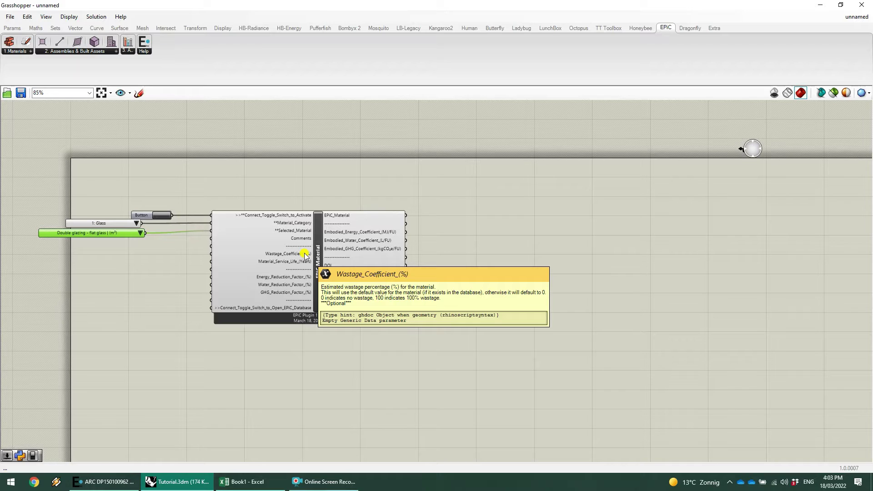
{"action": "double_click", "coordinate": [163, 254]}
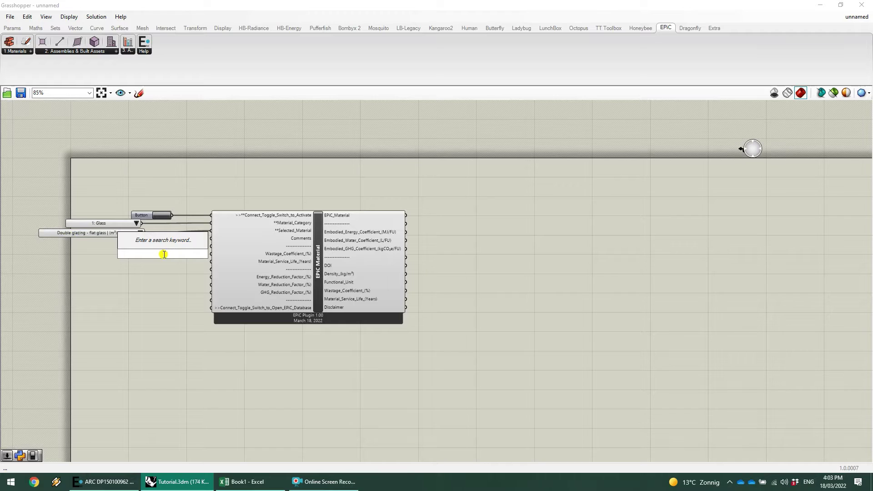
{"action": "type", "text": "slider"}
{"action": "key", "text": "Return"}
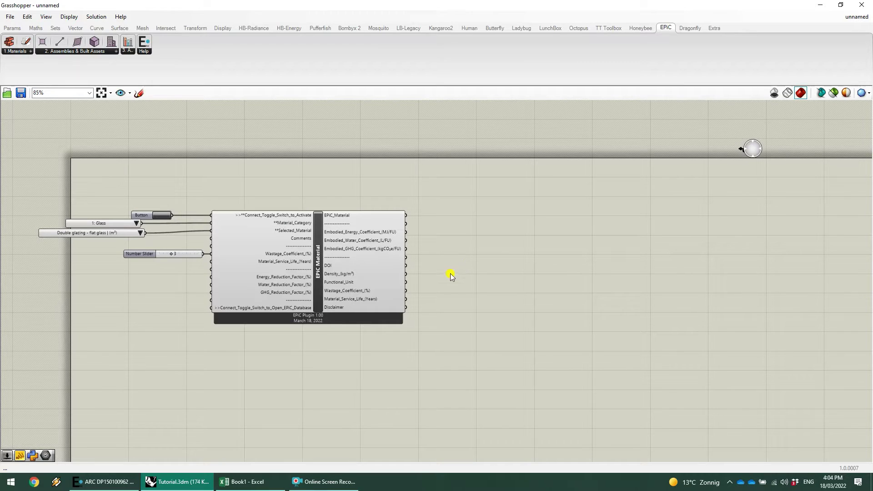
Step: Add a number slider with the value 40 and connect it to the Material_Service_Life_(Years) input
{"action": "double_click", "coordinate": [139, 263]}
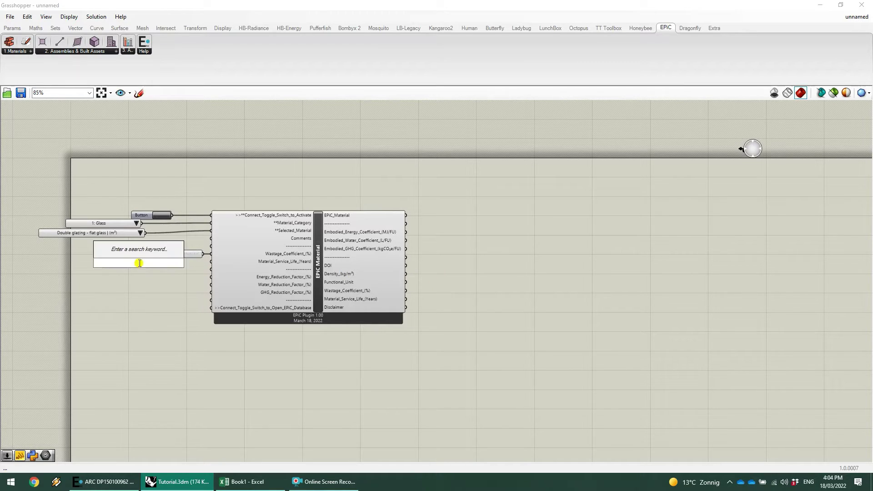
{"action": "type", "text": "40"}
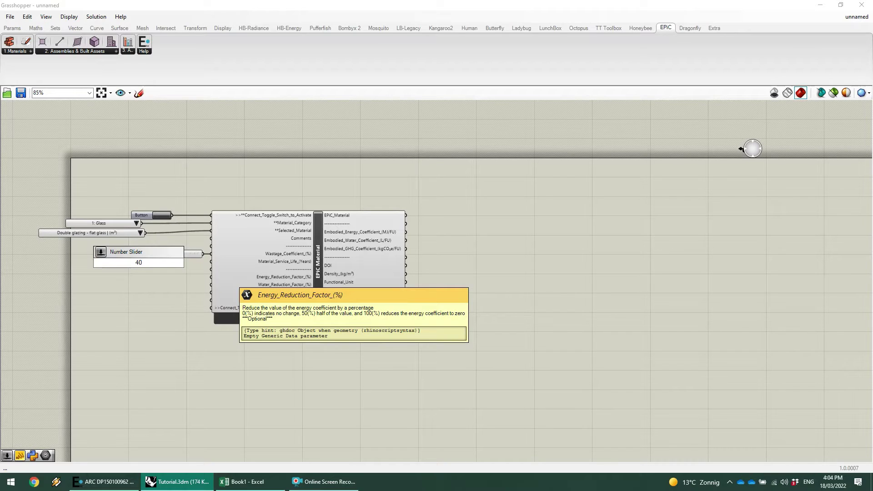
{"action": "key", "text": "Return"}
{"action": "mouse_move", "coordinate": [180, 263]}
{"action": "left_mouse_down"}
{"action": "mouse_move", "coordinate": [212, 266]}
{"action": "mouse_move", "coordinate": [184, 264]}
{"action": "left_mouse_up"}
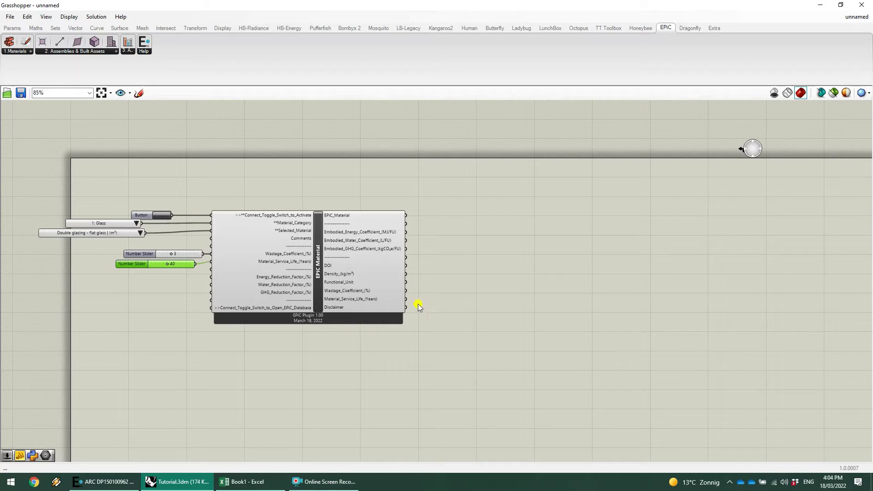
Step: Add a Panel beside the EPiC Material component, connect the DOI output to it, and enlarge the panel
{"action": "mouse_move", "coordinate": [230, 312]}
{"action": "mouse_move", "coordinate": [397, 234]}
{"action": "mouse_move", "coordinate": [358, 268]}
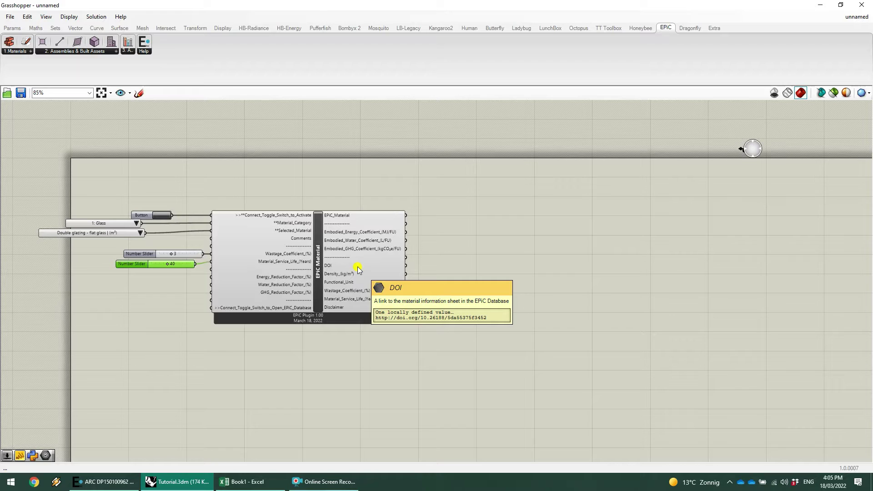
{"action": "double_click", "coordinate": [468, 270]}
{"action": "type", "text": "panel"}
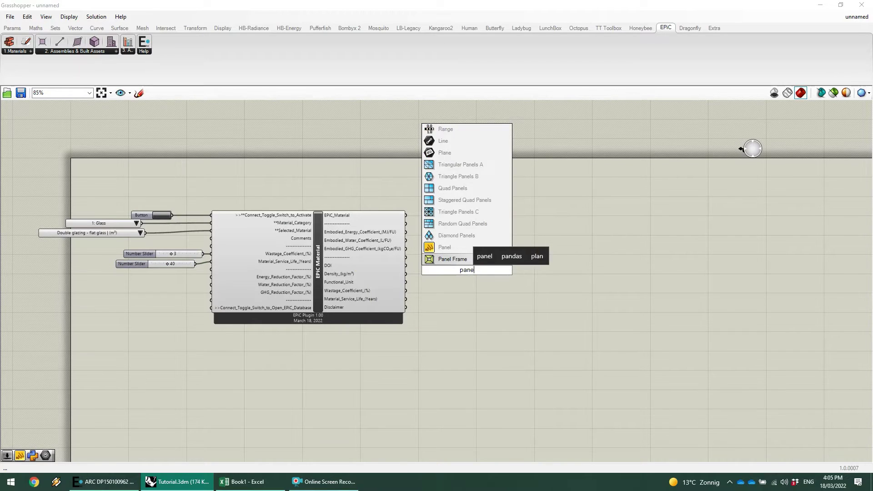
{"action": "key", "text": "Return"}
{"action": "left_click_drag", "start_coordinate": [406, 265], "coordinate": [438, 271]}
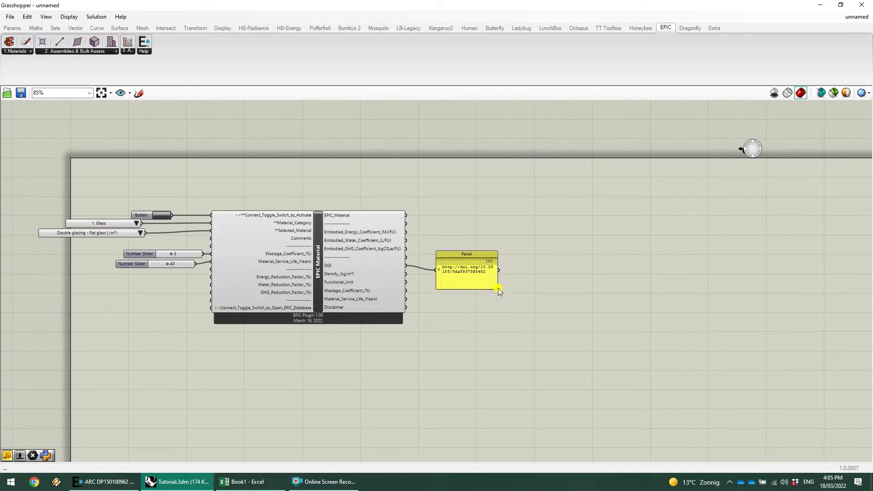
{"action": "left_click_drag", "start_coordinate": [497, 290], "coordinate": [603, 332]}
{"action": "left_click_drag", "start_coordinate": [559, 313], "coordinate": [560, 309]}
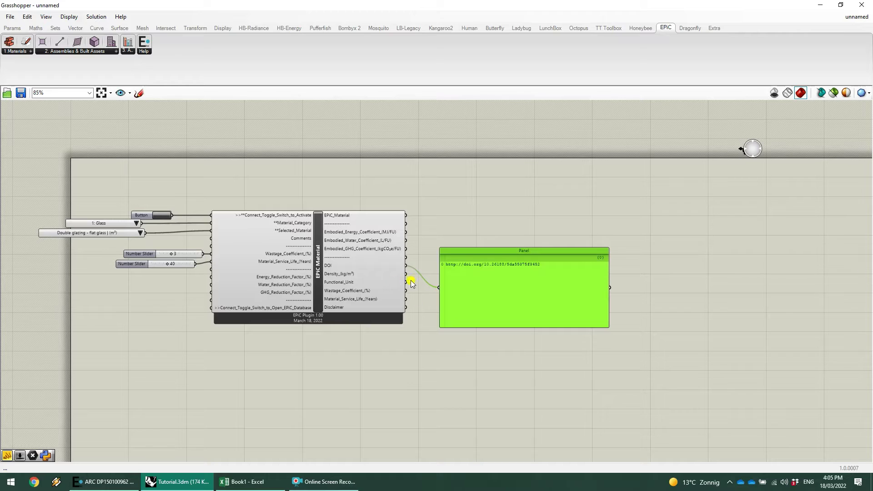
Step: Rewire the panel to show the material's Density output, followed by its Wastage_Coefficient output
{"action": "left_click_drag", "start_coordinate": [406, 273], "coordinate": [439, 287]}
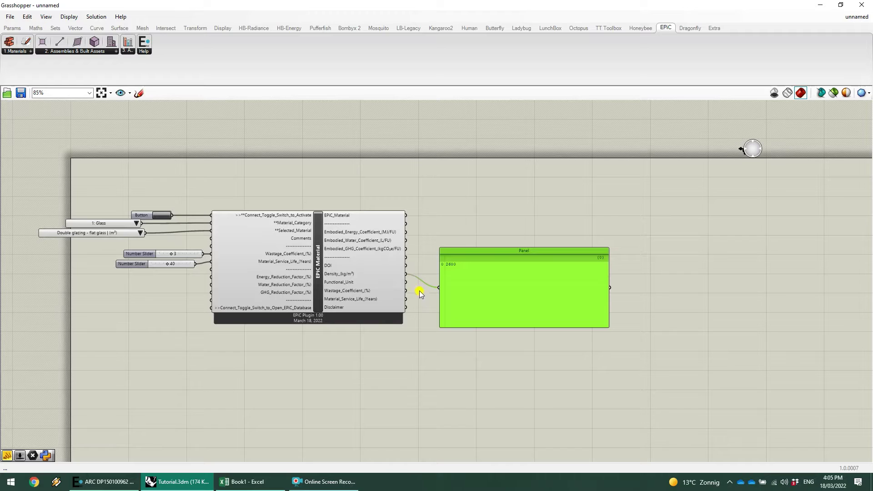
{"action": "left_click_drag", "start_coordinate": [408, 286], "coordinate": [436, 291]}
{"action": "left_click_drag", "start_coordinate": [437, 287], "coordinate": [439, 288]}
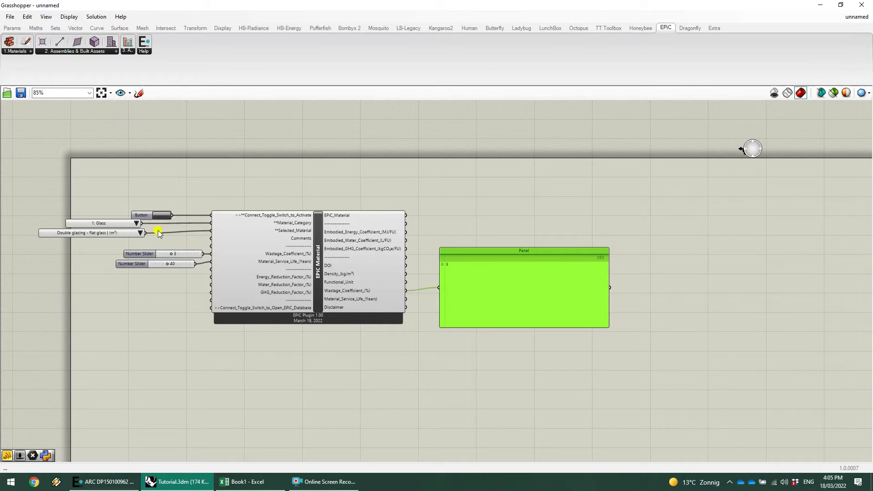
Step: Delete the wastage coefficient slider and undo the deletion
{"action": "left_click", "coordinate": [150, 255]}
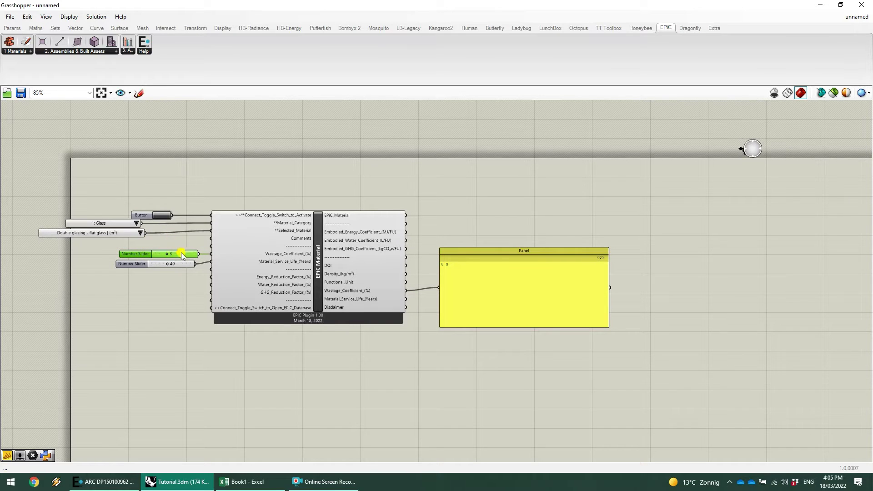
{"action": "mouse_move", "coordinate": [170, 254]}
{"action": "left_mouse_down"}
{"action": "mouse_move", "coordinate": [182, 256]}
{"action": "mouse_move", "coordinate": [166, 257]}
{"action": "left_mouse_up"}
{"action": "mouse_move", "coordinate": [262, 295]}
{"action": "key", "text": "Delete"}
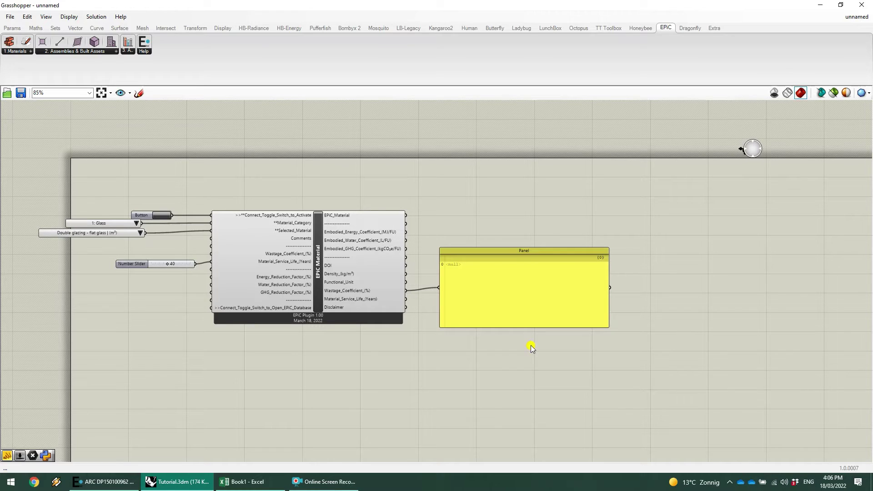
{"action": "key", "text": "ctrl+z"}
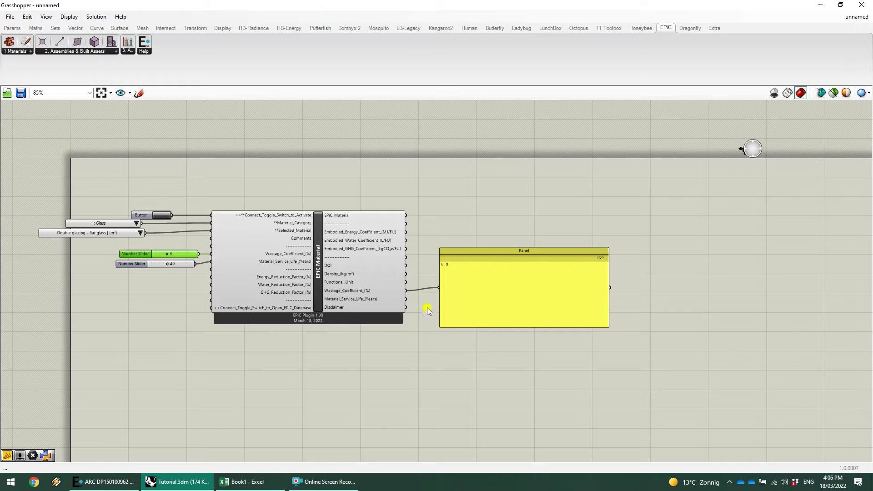
Step: Feed the Material_Service_Life output and then the Disclaimer output into the panel, and enlarge the panel to fit the text
{"action": "left_click_drag", "start_coordinate": [406, 300], "coordinate": [448, 293]}
{"action": "left_click_drag", "start_coordinate": [406, 308], "coordinate": [439, 287]}
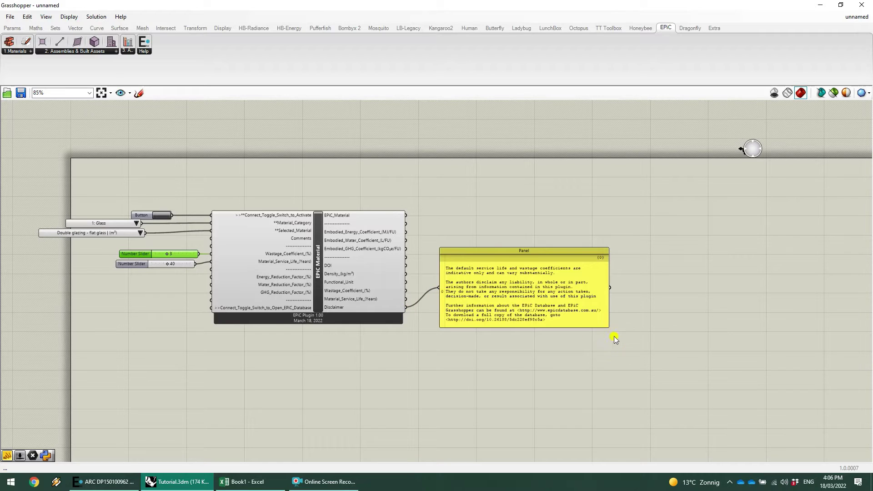
{"action": "left_click_drag", "start_coordinate": [606, 326], "coordinate": [668, 380]}
{"action": "left_click_drag", "start_coordinate": [590, 297], "coordinate": [567, 302]}
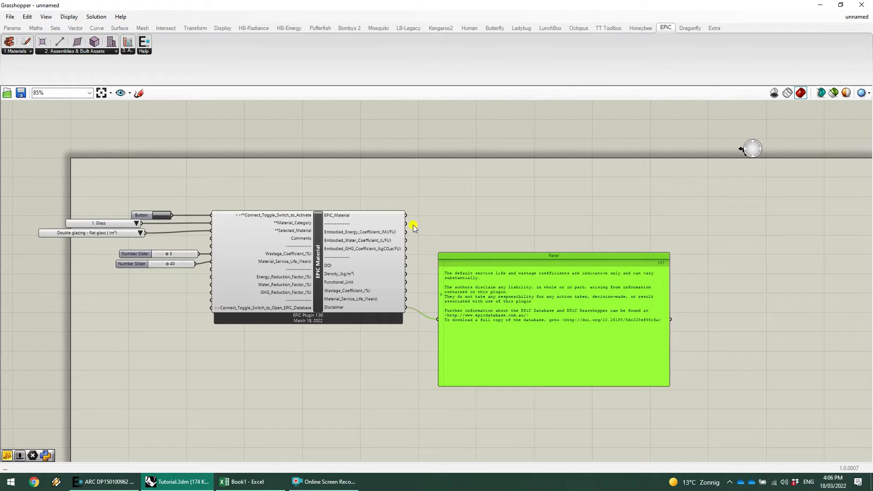
Step: Connect the EPIC_Material output to the panel and move the panel up beside the component
{"action": "left_click_drag", "start_coordinate": [407, 218], "coordinate": [439, 320]}
{"action": "left_click_drag", "start_coordinate": [553, 322], "coordinate": [550, 228]}
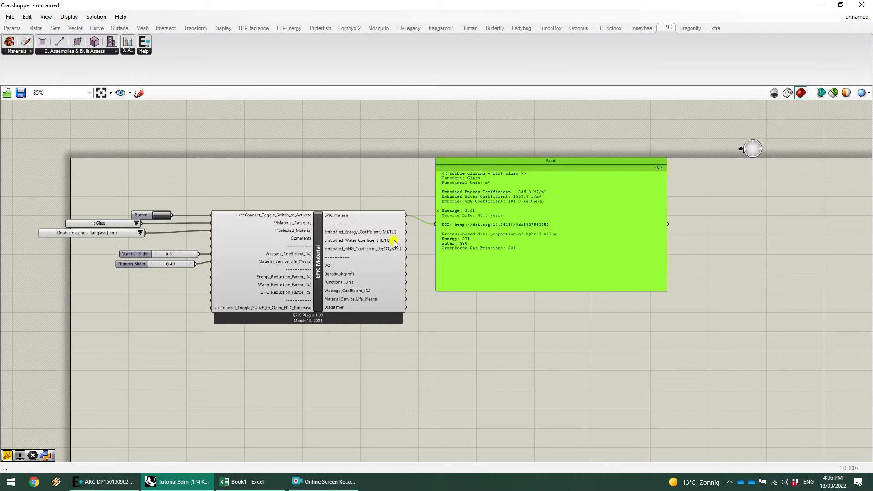
{"action": "mouse_move", "coordinate": [335, 293]}
Step: Add an EPiC Assembly - Surface (m²) component beyond the panel, and adjust the positions of both
{"action": "scroll", "coordinate": [319, 354], "scroll_direction": "down", "scroll_amount": 3}
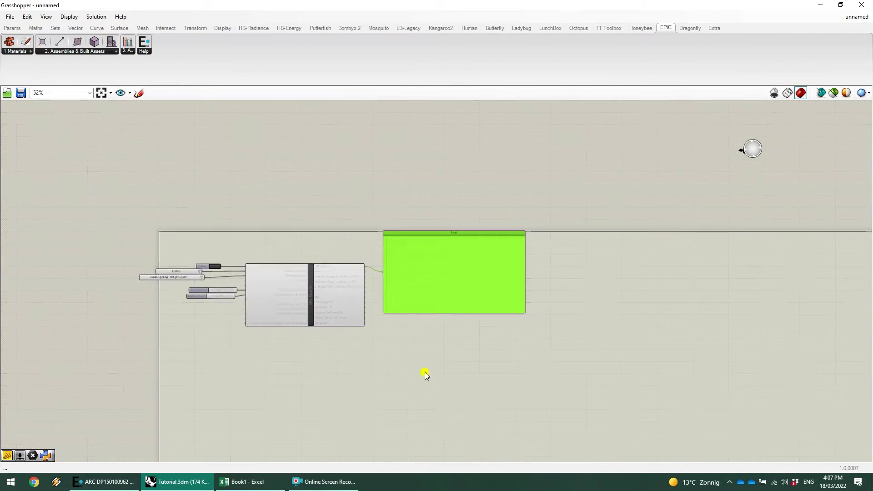
{"action": "scroll", "coordinate": [337, 323], "scroll_direction": "up", "scroll_amount": 2}
{"action": "scroll", "coordinate": [296, 327], "scroll_direction": "down", "scroll_amount": 1}
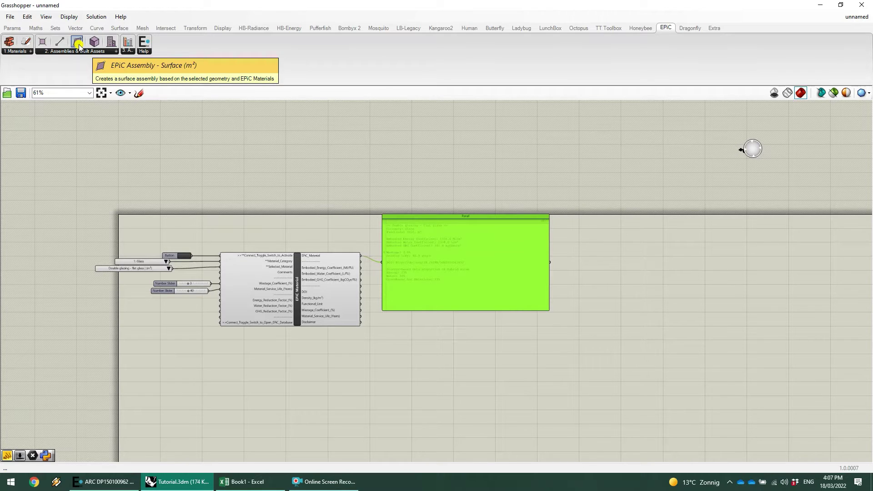
{"action": "left_click_drag", "start_coordinate": [79, 46], "coordinate": [647, 307]}
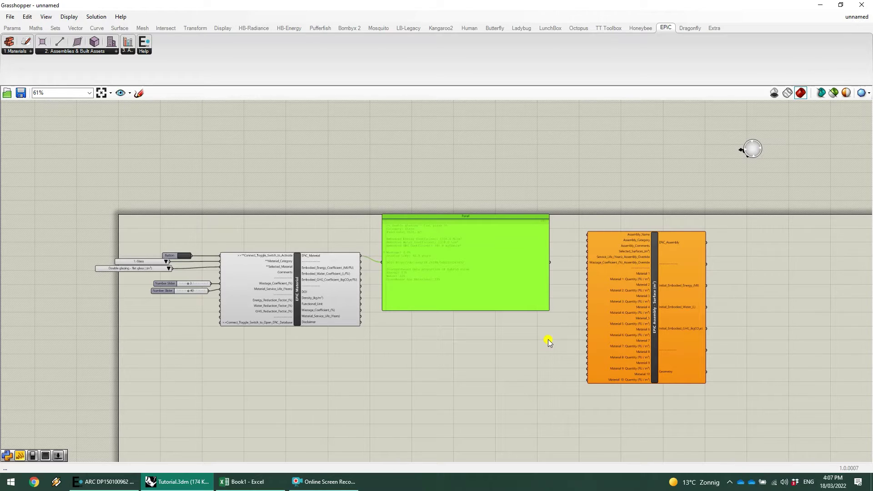
{"action": "left_click_drag", "start_coordinate": [651, 302], "coordinate": [643, 290]}
{"action": "left_click_drag", "start_coordinate": [520, 268], "coordinate": [523, 249]}
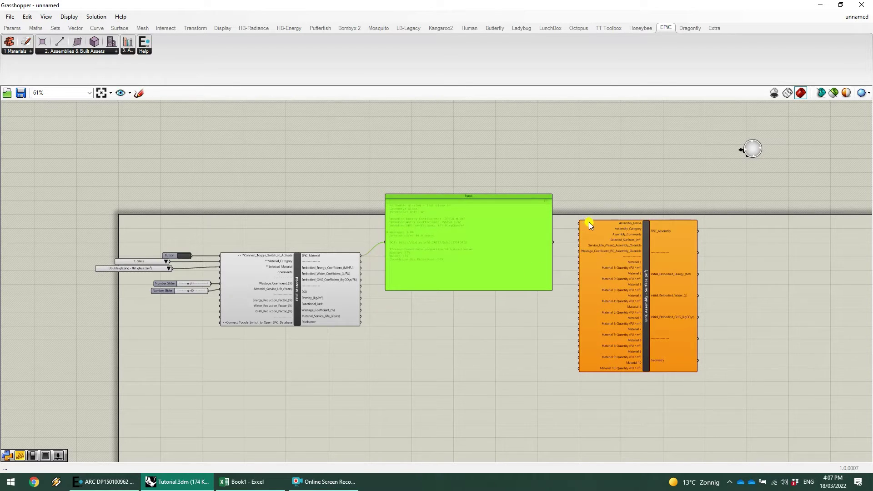
Step: Move the panel below the components and connect the EPIC_Material output to the surface assembly's Material 1 input
{"action": "scroll", "coordinate": [548, 303], "scroll_direction": "down", "scroll_amount": 2}
{"action": "scroll", "coordinate": [547, 304], "scroll_direction": "up", "scroll_amount": 3}
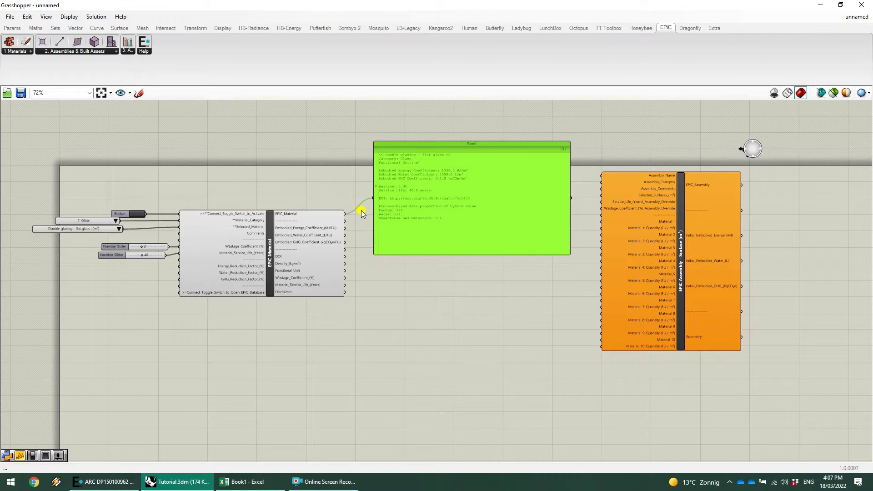
{"action": "left_click_drag", "start_coordinate": [464, 201], "coordinate": [470, 376]}
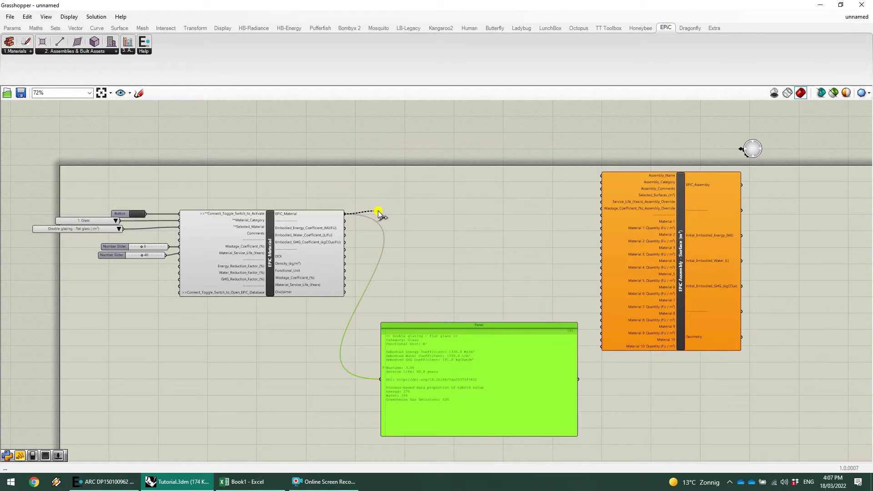
{"action": "left_click_drag", "start_coordinate": [378, 212], "coordinate": [601, 221]}
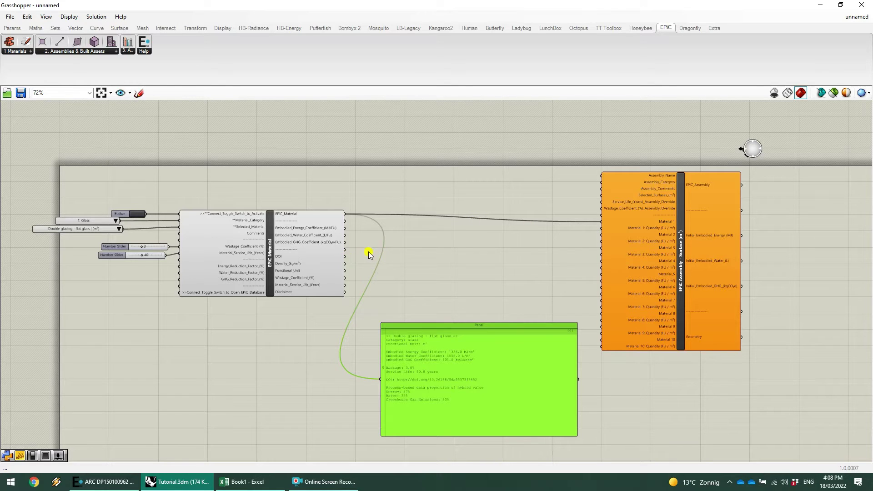
{"action": "mouse_move", "coordinate": [297, 273]}
{"action": "scroll", "coordinate": [78, 227], "scroll_direction": "up", "scroll_amount": 4}
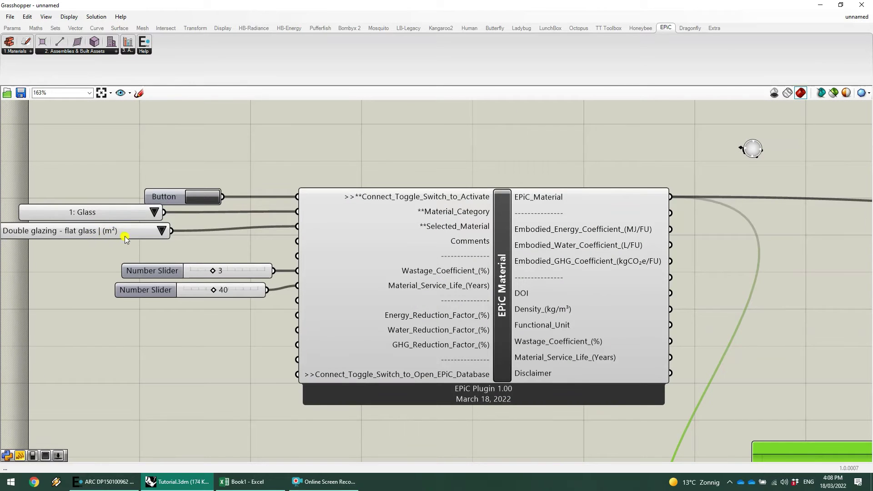
{"action": "scroll", "coordinate": [116, 235], "scroll_direction": "down", "scroll_amount": 4}
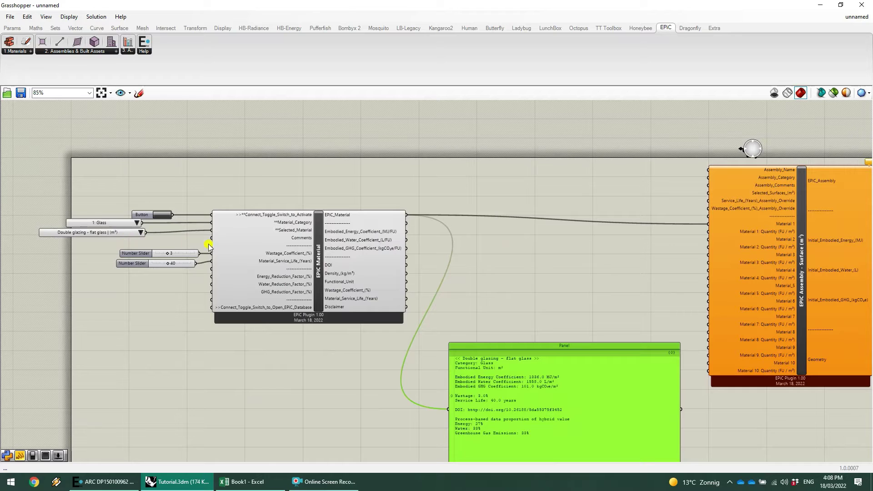
{"action": "scroll", "coordinate": [391, 270], "scroll_direction": "down", "scroll_amount": 2}
{"action": "scroll", "coordinate": [614, 268], "scroll_direction": "up", "scroll_amount": 1}
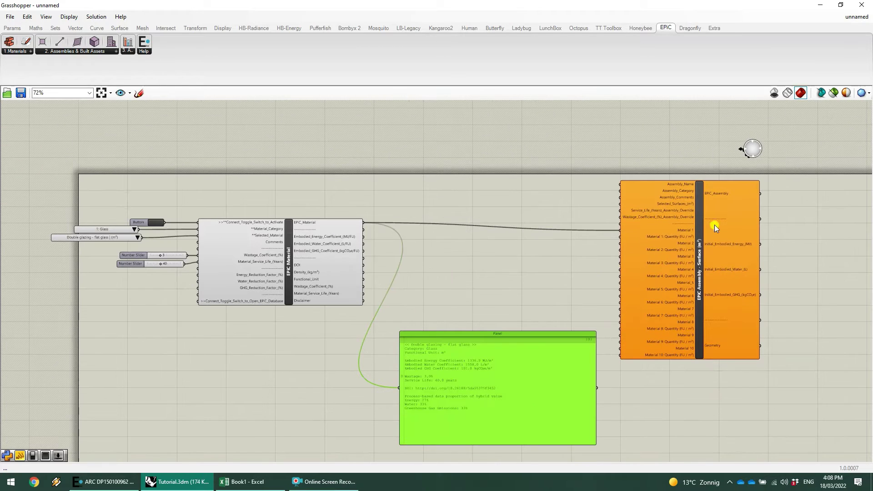
Step: Add a number slider with the value 1, connect it to the surface assembly's Material 1: Quantity input and align it there
{"action": "scroll", "coordinate": [702, 242], "scroll_direction": "up", "scroll_amount": 3}
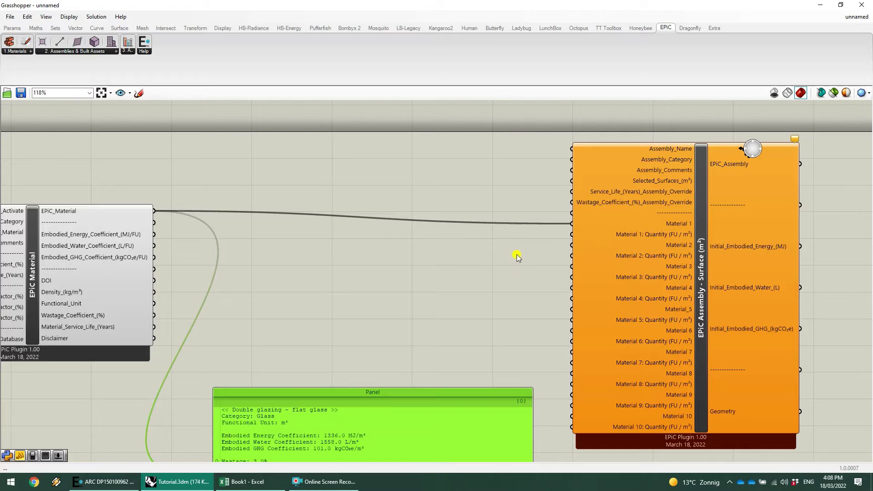
{"action": "scroll", "coordinate": [530, 250], "scroll_direction": "down", "scroll_amount": 1}
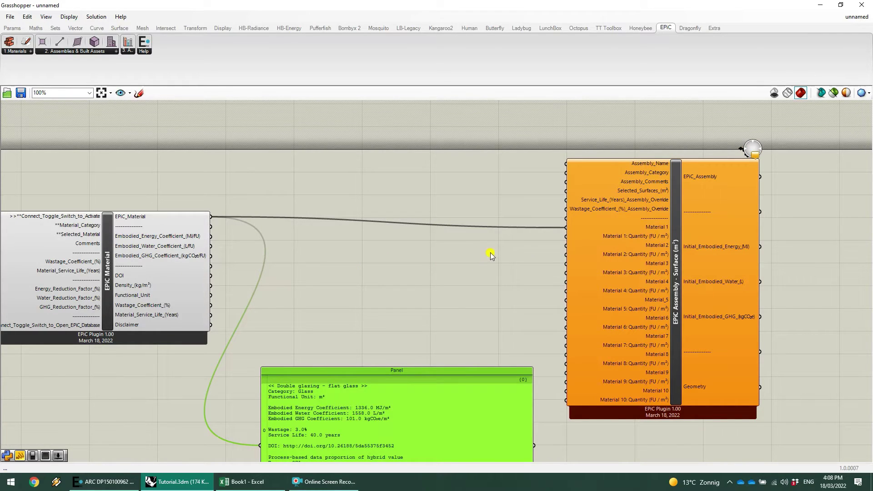
{"action": "double_click", "coordinate": [501, 249]}
{"action": "type", "text": "number slider"}
{"action": "key", "text": "Return"}
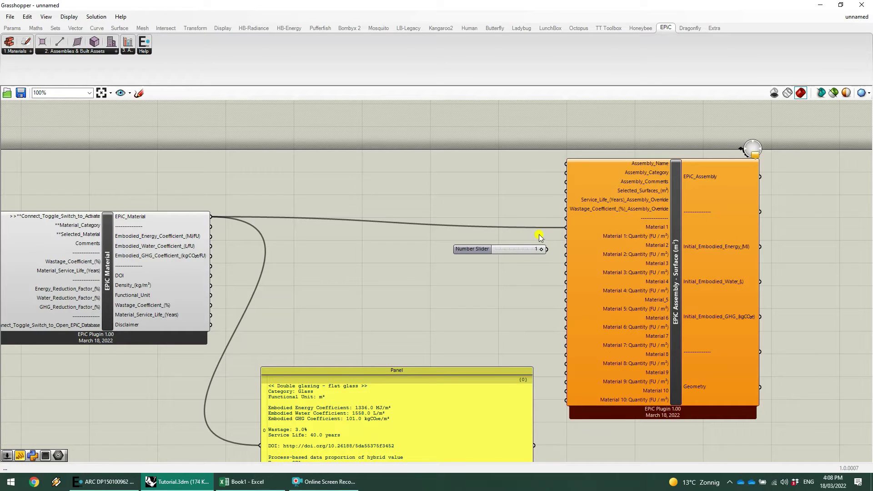
{"action": "left_click_drag", "start_coordinate": [547, 249], "coordinate": [569, 236]}
{"action": "left_click_drag", "start_coordinate": [516, 250], "coordinate": [506, 237]}
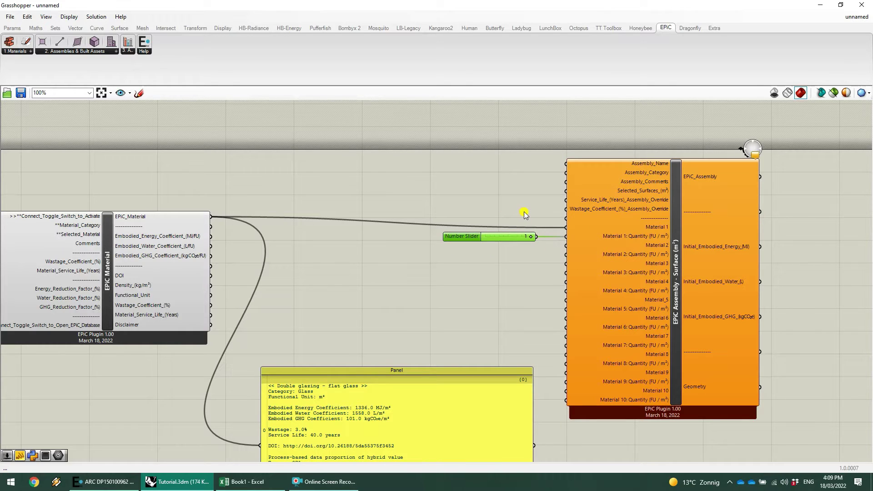
Step: Reference the two pink window surfaces in Rhino as multiple geometries and connect the Geometry parameter to the surface assembly's Selected_Surfaces_(m²) input
{"action": "scroll", "coordinate": [615, 233], "scroll_direction": "down", "scroll_amount": 1}
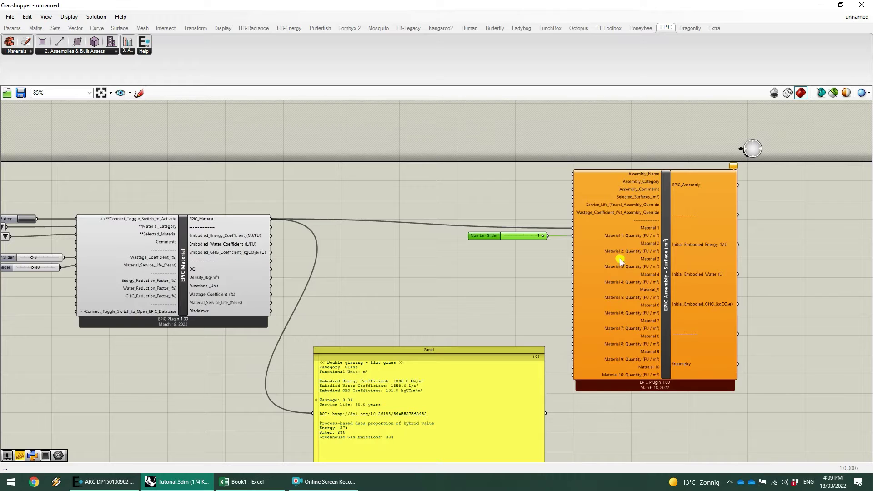
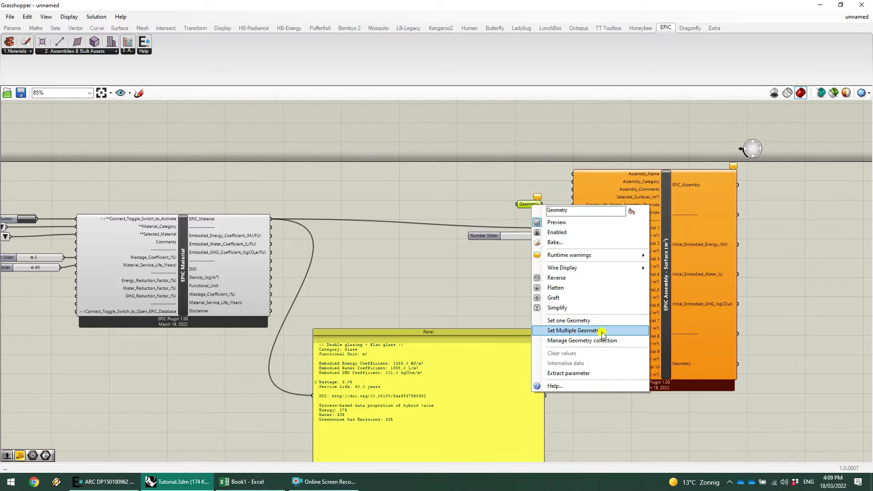
{"action": "left_click", "coordinate": [603, 330]}
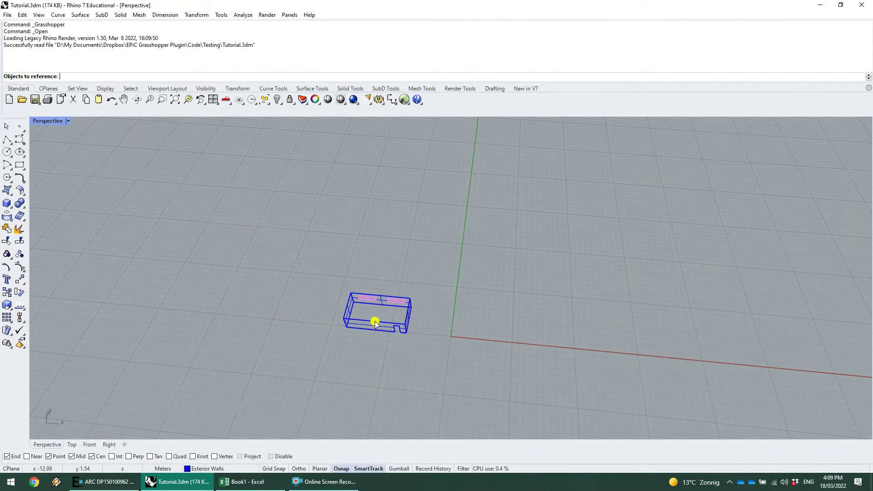
{"action": "scroll", "coordinate": [389, 334], "scroll_direction": "up", "scroll_amount": 3}
{"action": "scroll", "coordinate": [389, 335], "scroll_direction": "up", "scroll_amount": 1}
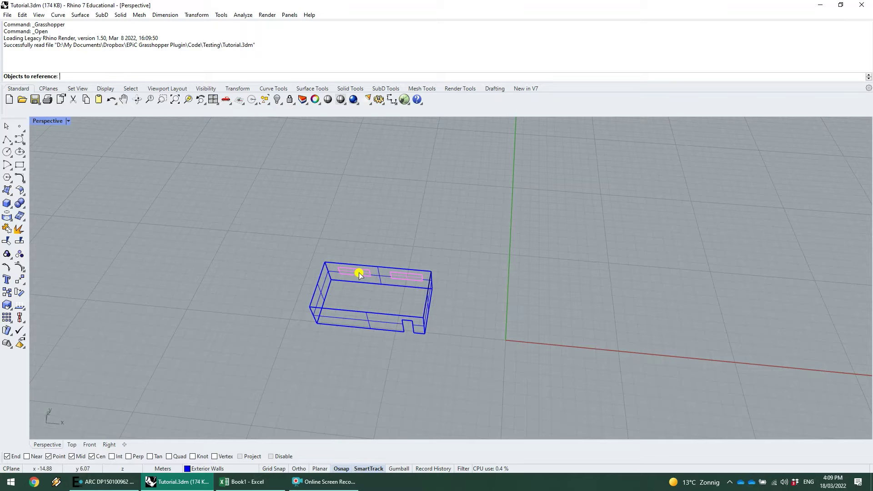
{"action": "left_click", "coordinate": [360, 275]}
{"action": "left_click", "coordinate": [410, 277]}
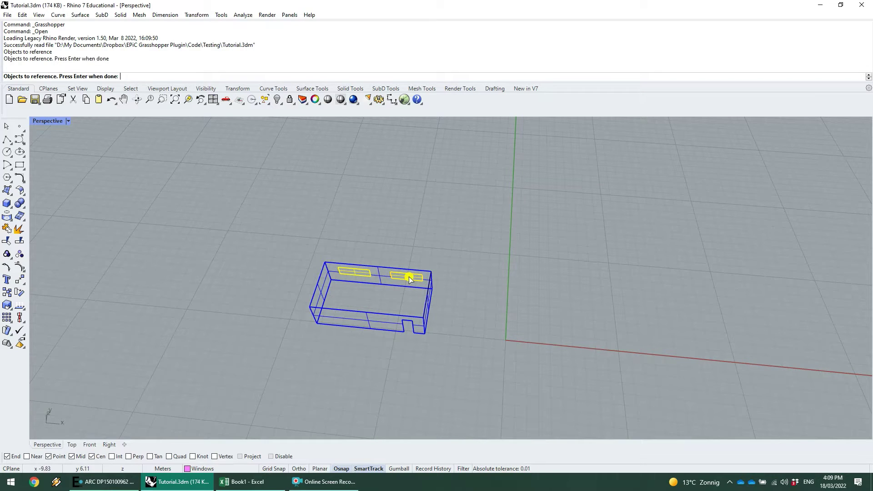
{"action": "key", "text": "Return"}
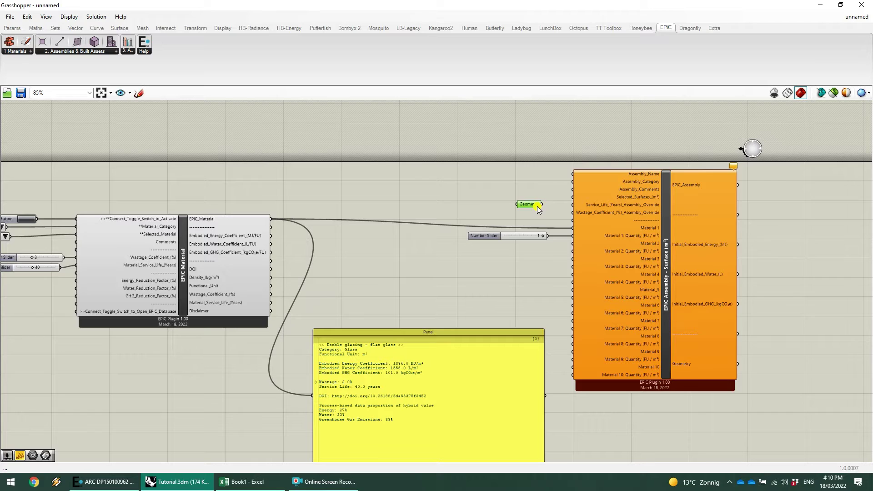
{"action": "left_click_drag", "start_coordinate": [543, 207], "coordinate": [573, 198]}
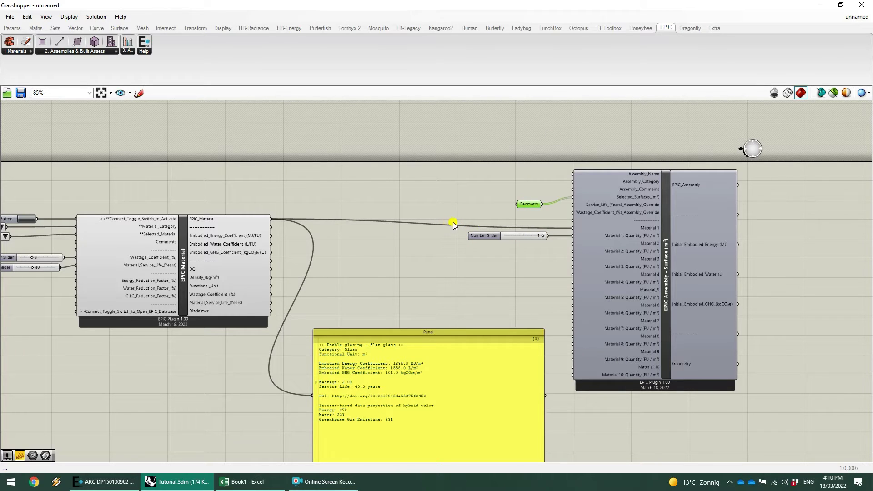
{"action": "left_click_drag", "start_coordinate": [526, 208], "coordinate": [526, 202]}
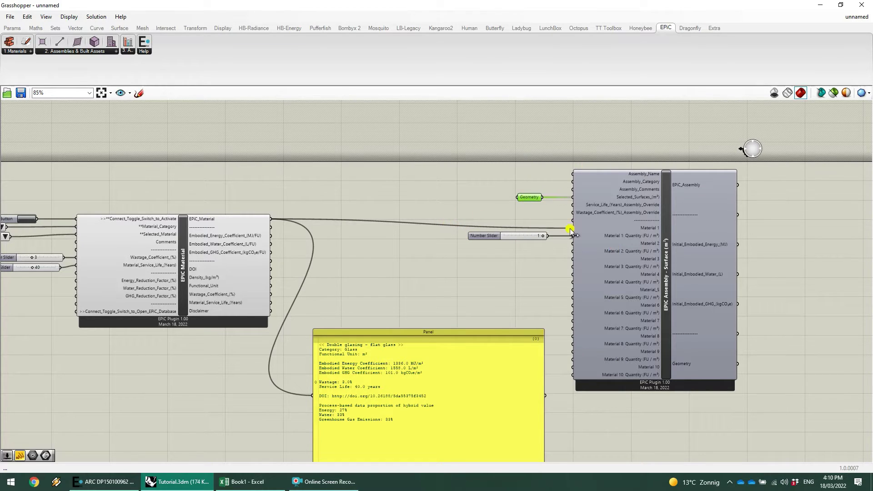
Step: Move the panel beyond the surface assembly with the EPiC_Assembly output feeding it, and enlarge the panel to fit the text
{"action": "scroll", "coordinate": [494, 228], "scroll_direction": "down", "scroll_amount": 2}
{"action": "scroll", "coordinate": [717, 255], "scroll_direction": "up", "scroll_amount": 2}
{"action": "left_click_drag", "start_coordinate": [405, 337], "coordinate": [860, 229]}
{"action": "left_click_drag", "start_coordinate": [651, 177], "coordinate": [680, 280]}
{"action": "scroll", "coordinate": [414, 270], "scroll_direction": "down", "scroll_amount": 5}
{"action": "scroll", "coordinate": [655, 279], "scroll_direction": "up", "scroll_amount": 5}
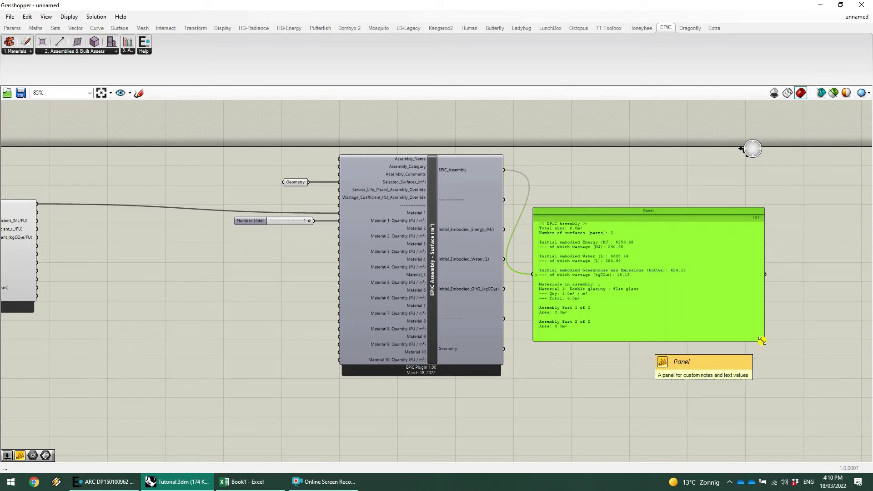
{"action": "left_click_drag", "start_coordinate": [764, 342], "coordinate": [791, 390]}
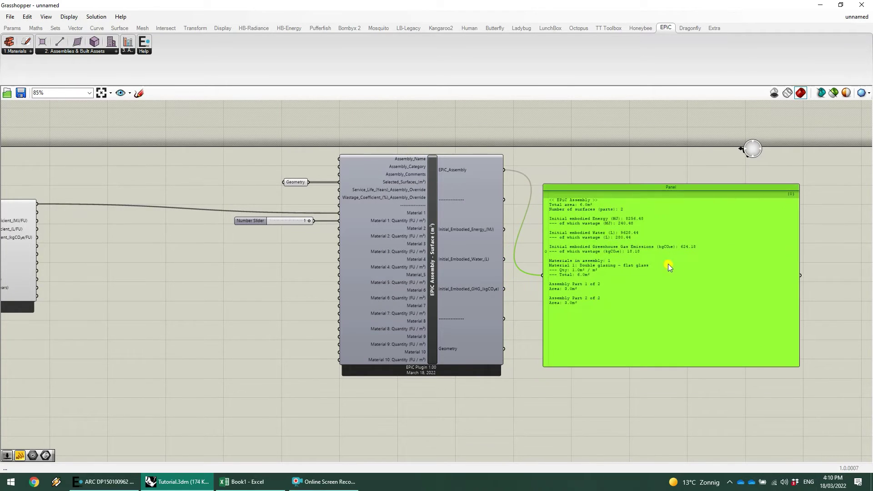
Step: Move the EPiC Material component together with its inputs closer to the surface assembly
{"action": "scroll", "coordinate": [660, 269], "scroll_direction": "down", "scroll_amount": 5}
{"action": "left_click_drag", "start_coordinate": [242, 209], "coordinate": [100, 306]}
{"action": "left_click_drag", "start_coordinate": [228, 267], "coordinate": [317, 261]}
{"action": "scroll", "coordinate": [687, 270], "scroll_direction": "up", "scroll_amount": 5}
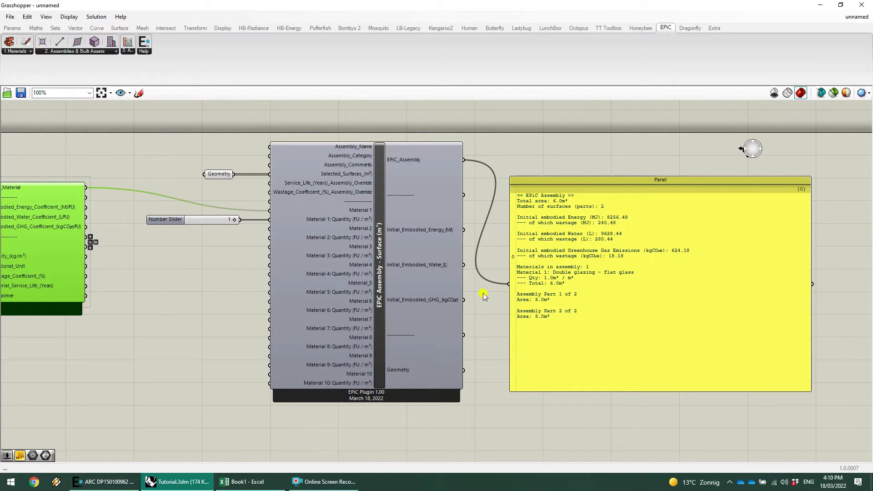
{"action": "mouse_move", "coordinate": [439, 374]}
{"action": "left_click", "coordinate": [483, 374]}
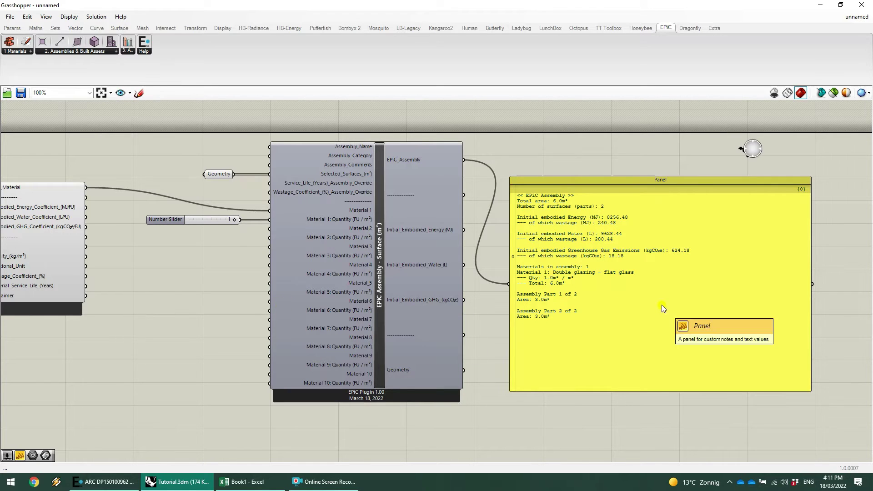
Step: Add an EPiC Analysis component to the canvas and place it beyond the assembly's panel
{"action": "scroll", "coordinate": [487, 417], "scroll_direction": "down", "scroll_amount": 1}
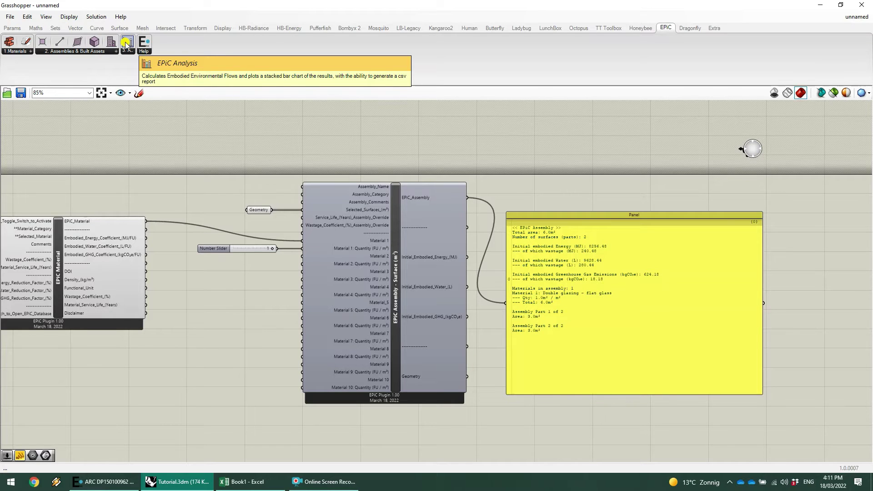
{"action": "left_click_drag", "start_coordinate": [127, 44], "coordinate": [781, 309]}
{"action": "scroll", "coordinate": [700, 351], "scroll_direction": "down", "scroll_amount": 4}
{"action": "scroll", "coordinate": [699, 350], "scroll_direction": "up", "scroll_amount": 3}
{"action": "left_click_drag", "start_coordinate": [567, 296], "coordinate": [664, 300]}
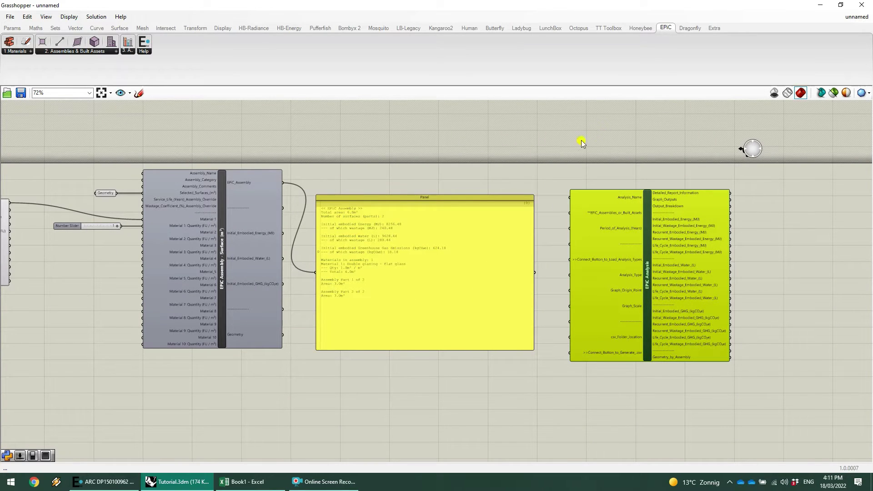
Step: Connect the EPiC_Assembly output to the analysis component's **EPiC_Assemblies_or_Built_Assets input, and move the panel down clear of the wire
{"action": "left_click_drag", "start_coordinate": [283, 183], "coordinate": [571, 212]}
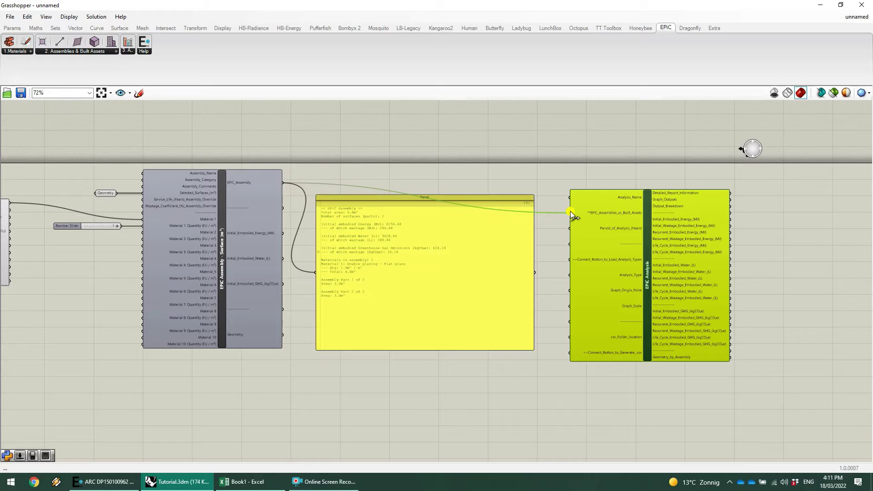
{"action": "left_click_drag", "start_coordinate": [447, 237], "coordinate": [452, 261]}
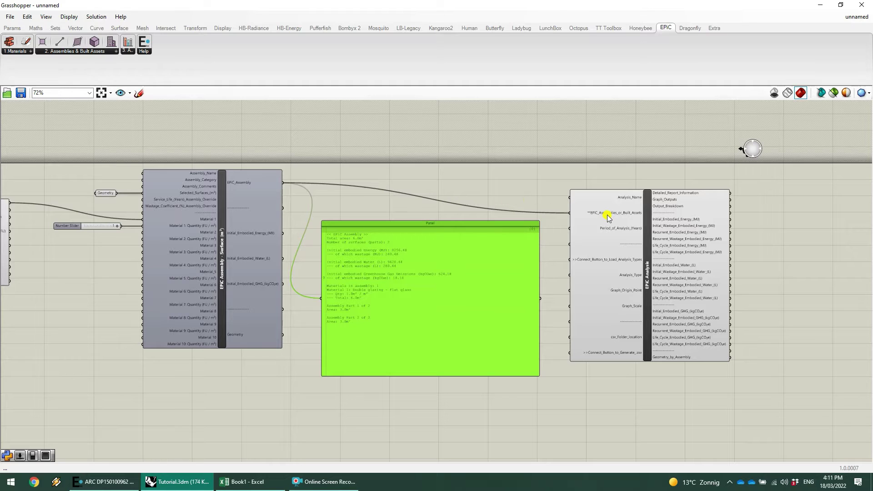
{"action": "scroll", "coordinate": [607, 215], "scroll_direction": "up", "scroll_amount": 3}
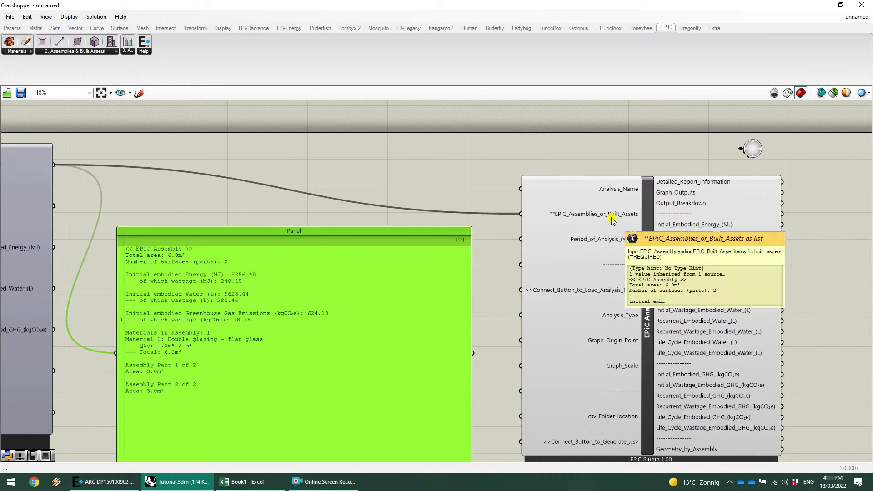
{"action": "scroll", "coordinate": [546, 146], "scroll_direction": "down", "scroll_amount": 2}
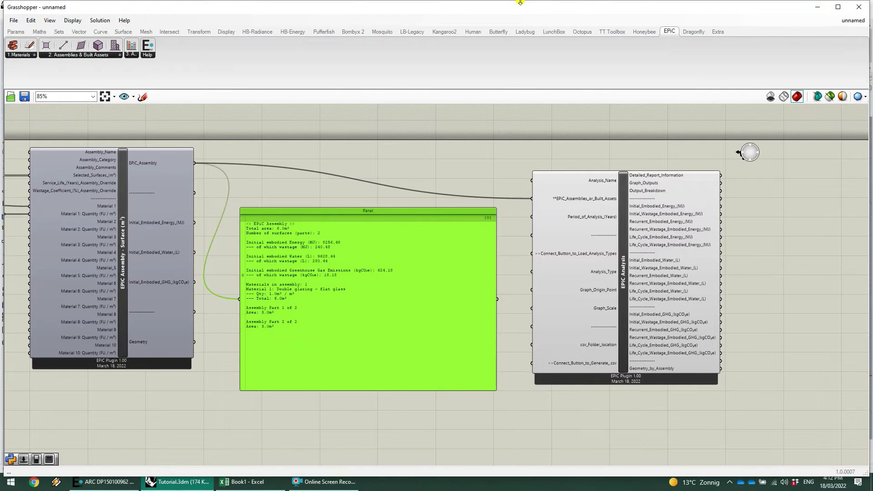
Step: Place the Grasshopper window beside the Rhino viewport and examine the energy, water and greenhouse gas emissions bar charts next to the building
{"action": "left_click_drag", "start_coordinate": [526, 6], "coordinate": [872, 85]}
{"action": "scroll", "coordinate": [230, 265], "scroll_direction": "down", "scroll_amount": 5}
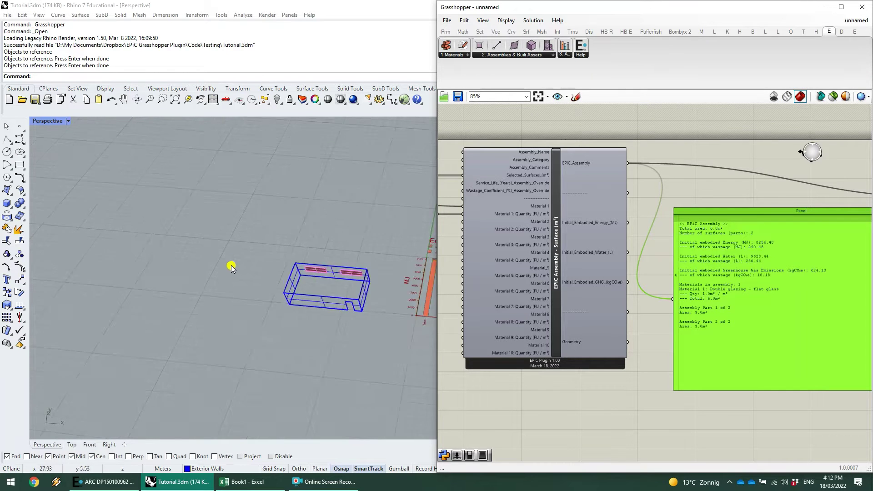
{"action": "scroll", "coordinate": [417, 292], "scroll_direction": "up", "scroll_amount": 3}
{"action": "scroll", "coordinate": [418, 292], "scroll_direction": "up", "scroll_amount": 3}
{"action": "right_click_drag", "start_coordinate": [337, 314], "coordinate": [351, 358]}
{"action": "scroll", "coordinate": [311, 328], "scroll_direction": "down", "scroll_amount": 2}
{"action": "scroll", "coordinate": [312, 328], "scroll_direction": "up", "scroll_amount": 2}
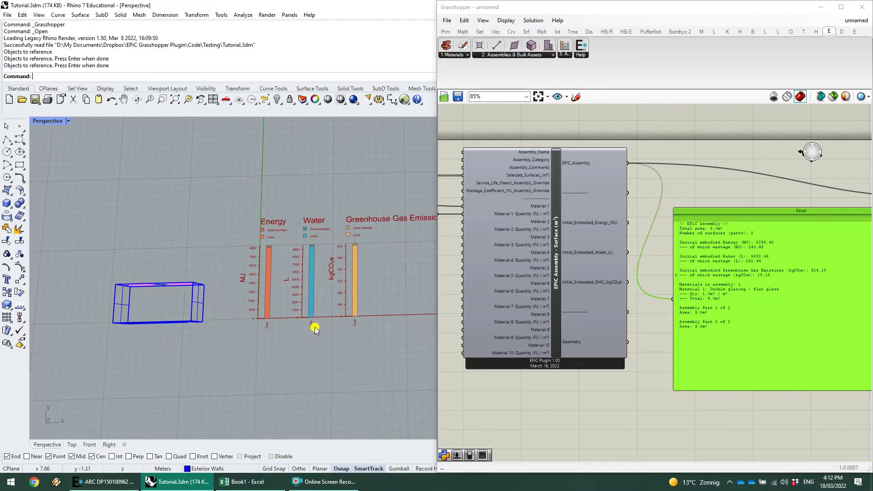
{"action": "scroll", "coordinate": [313, 327], "scroll_direction": "down", "scroll_amount": 2}
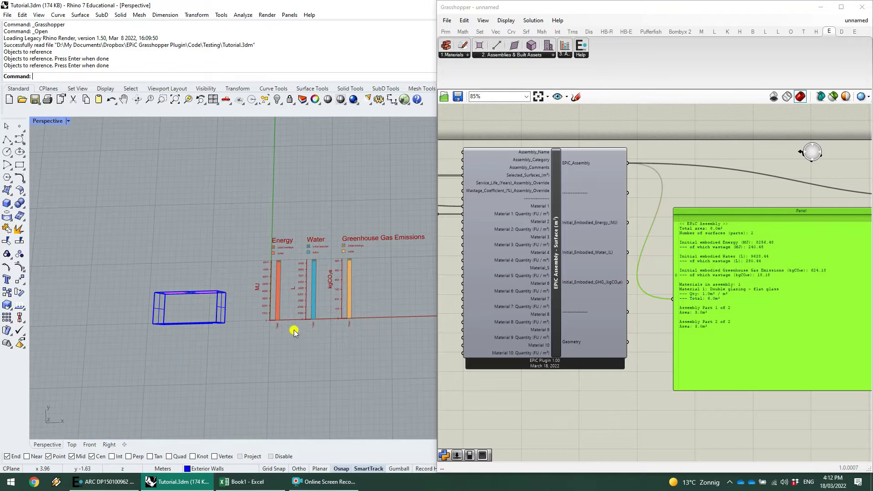
{"action": "scroll", "coordinate": [291, 331], "scroll_direction": "up", "scroll_amount": 1}
{"action": "scroll", "coordinate": [231, 334], "scroll_direction": "down", "scroll_amount": 1}
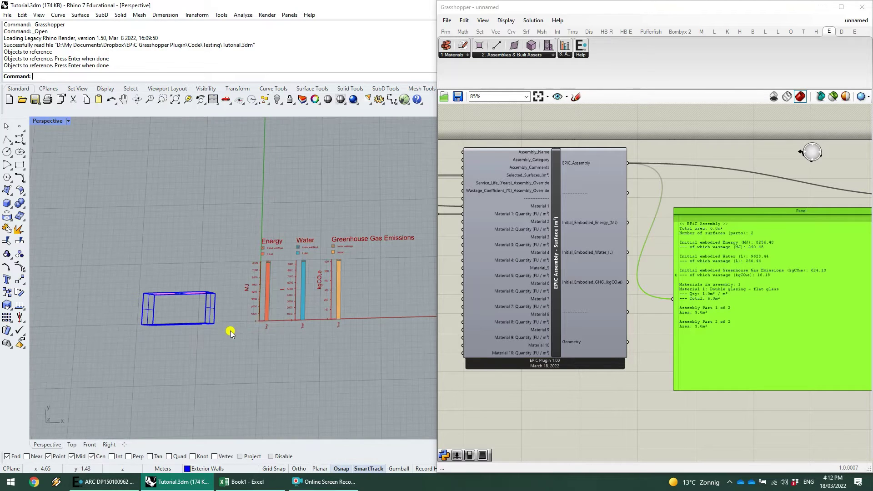
{"action": "scroll", "coordinate": [293, 318], "scroll_direction": "up", "scroll_amount": 3}
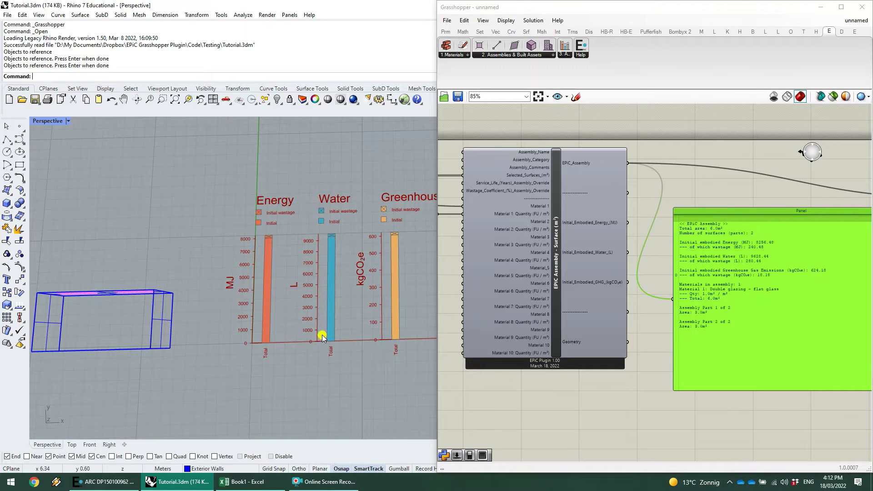
{"action": "scroll", "coordinate": [322, 338], "scroll_direction": "down", "scroll_amount": 2}
{"action": "scroll", "coordinate": [341, 313], "scroll_direction": "up", "scroll_amount": 1}
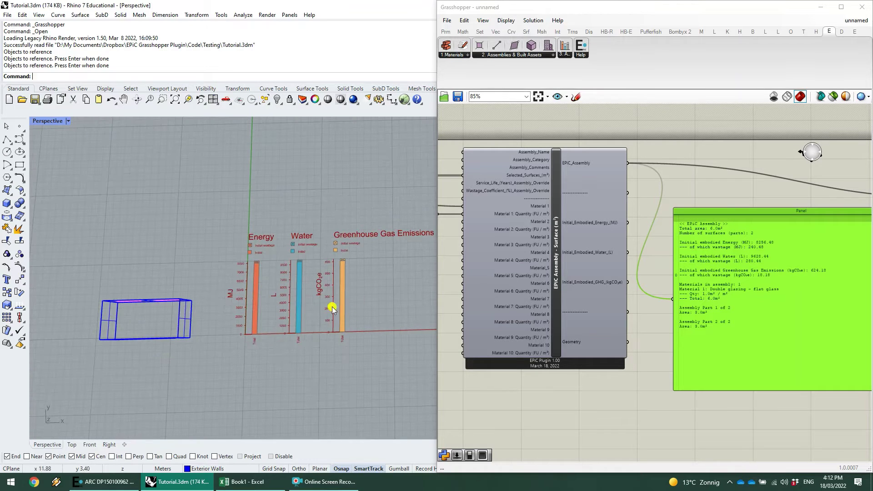
{"action": "scroll", "coordinate": [332, 309], "scroll_direction": "down", "scroll_amount": 1}
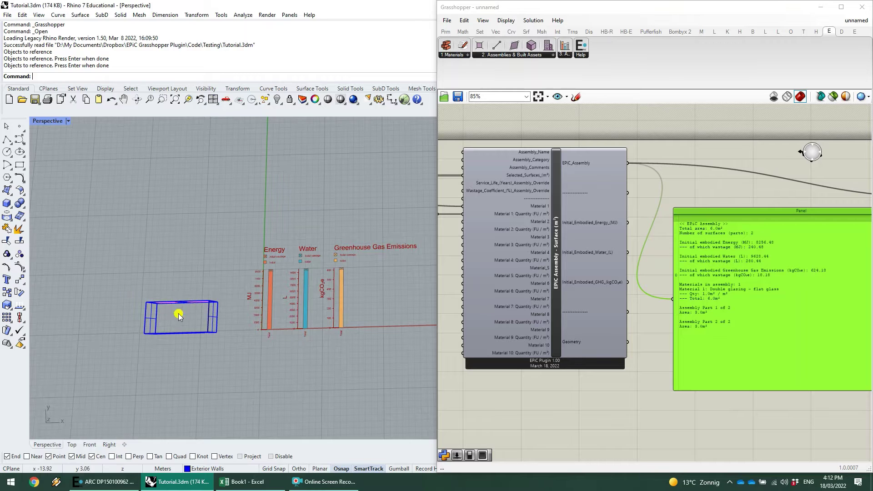
Step: Add a panel containing "Window" and connect it to the surface assembly's Assembly_Category input
{"action": "left_click", "coordinate": [658, 283]}
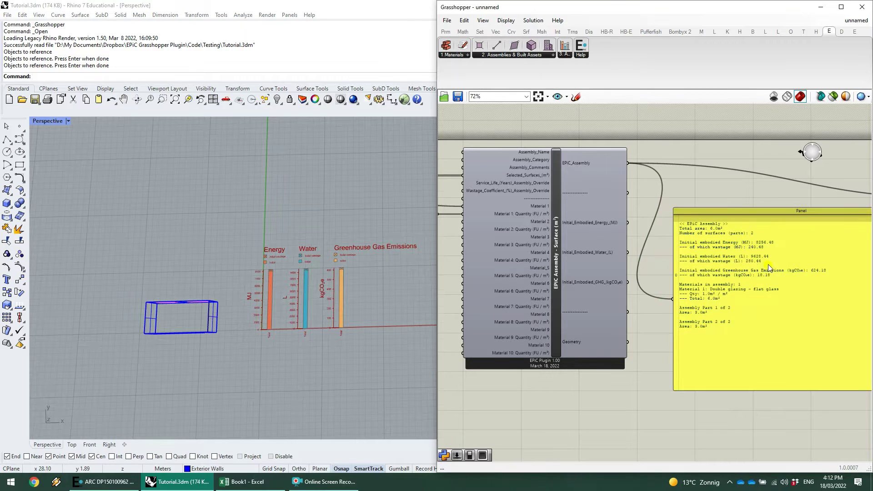
{"action": "scroll", "coordinate": [769, 267], "scroll_direction": "down", "scroll_amount": 4}
{"action": "scroll", "coordinate": [689, 263], "scroll_direction": "up", "scroll_amount": 3}
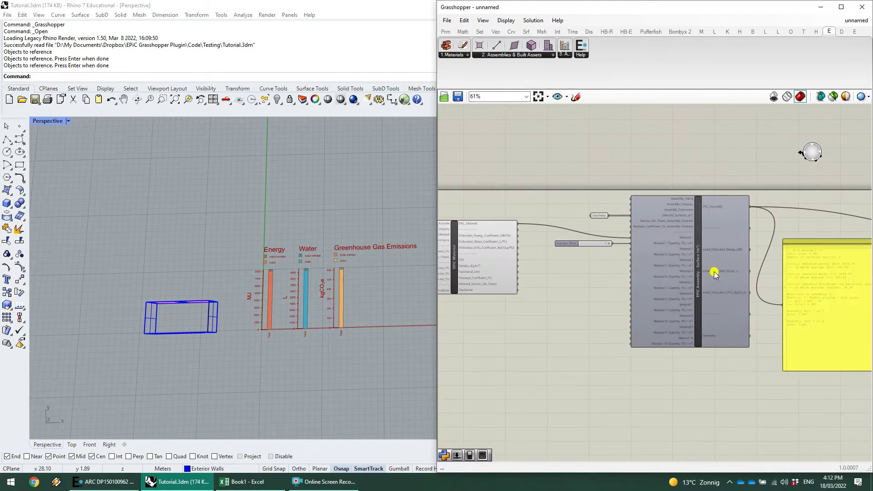
{"action": "scroll", "coordinate": [727, 248], "scroll_direction": "up", "scroll_amount": 1}
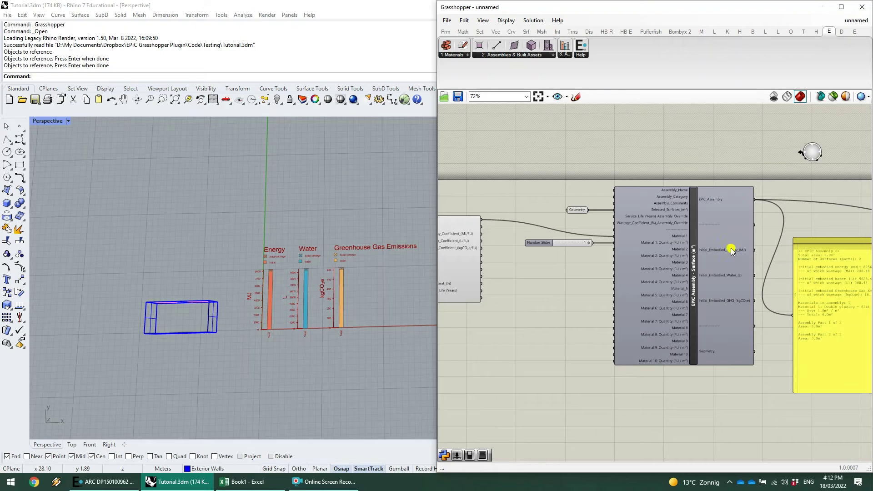
{"action": "double_click", "coordinate": [574, 199]}
{"action": "type", "text": "\""}
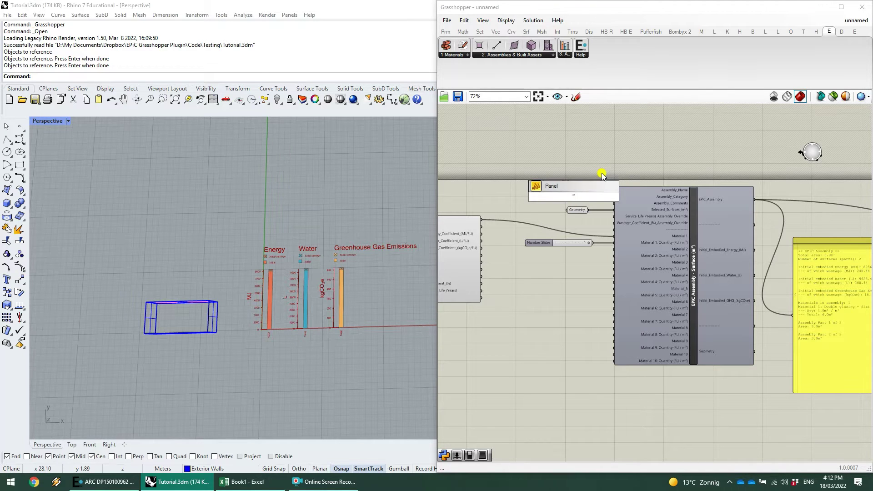
{"action": "type", "text": "Window"}
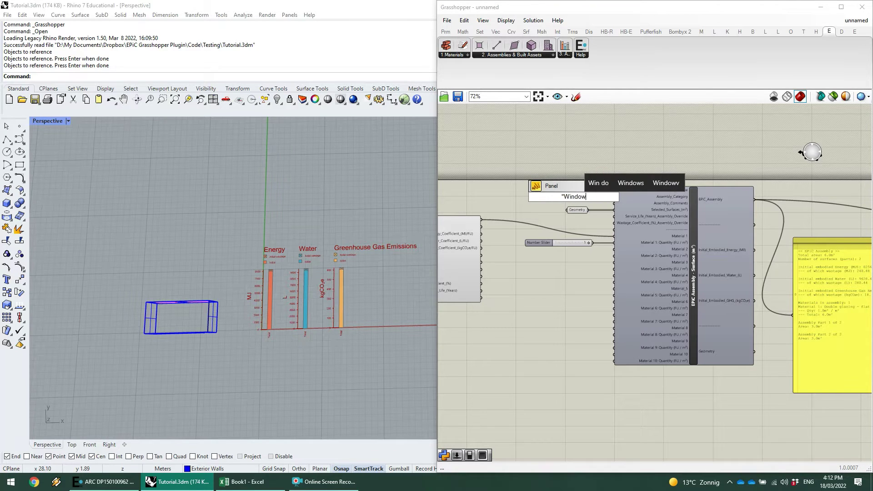
{"action": "key", "text": "Return"}
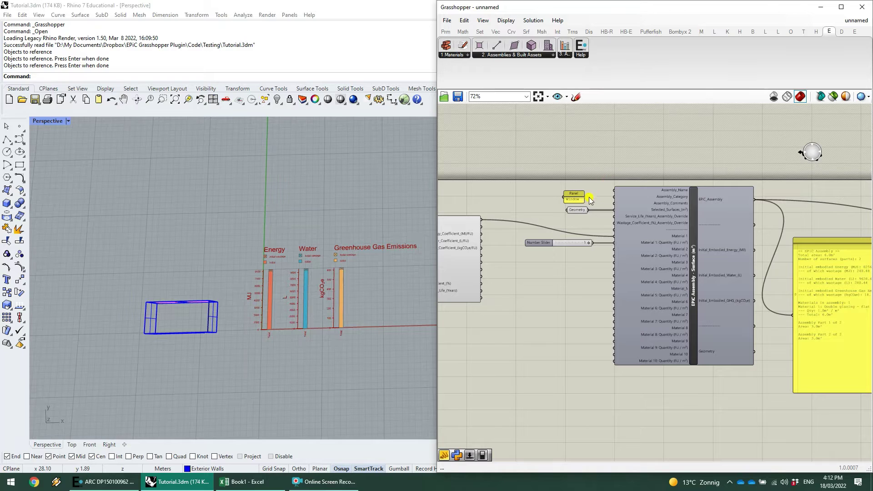
{"action": "left_click_drag", "start_coordinate": [586, 197], "coordinate": [614, 199]}
{"action": "scroll", "coordinate": [581, 187], "scroll_direction": "up", "scroll_amount": 3}
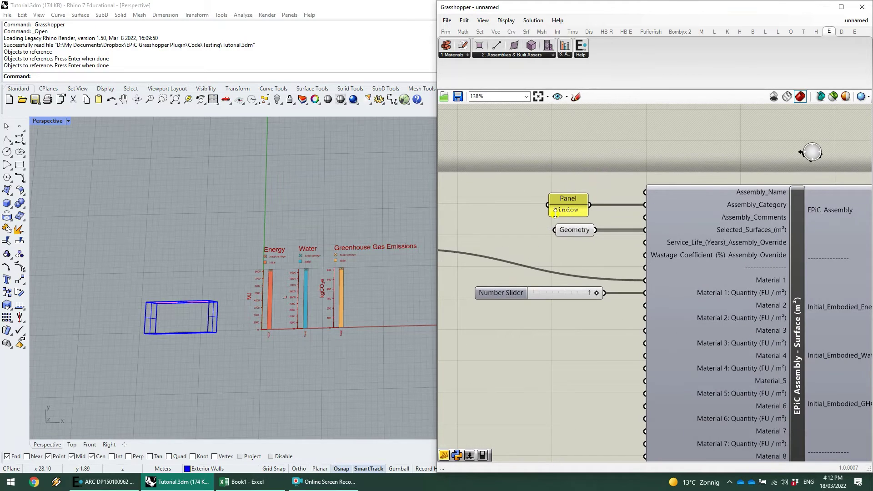
Step: Widen the Window panel and connect a duplicate of it, placed above, to the surface assembly's Assembly_Name input
{"action": "left_click_drag", "start_coordinate": [550, 215], "coordinate": [511, 216]}
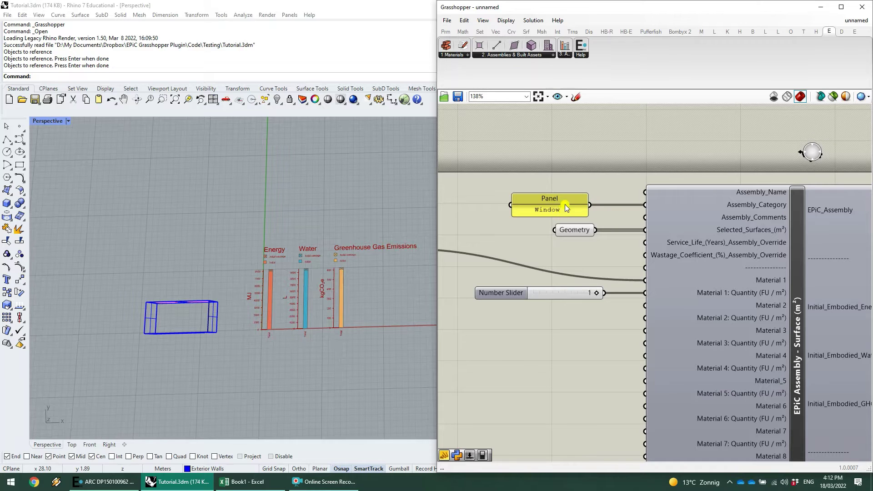
{"action": "left_click_drag", "start_coordinate": [565, 203], "coordinate": [643, 189], "text": "alt"}
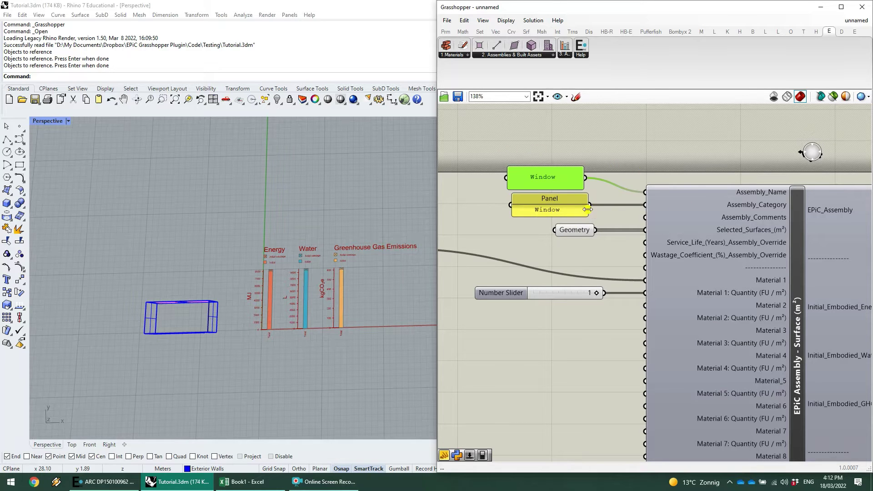
{"action": "scroll", "coordinate": [519, 216], "scroll_direction": "down", "scroll_amount": 3}
{"action": "scroll", "coordinate": [535, 222], "scroll_direction": "down", "scroll_amount": 4}
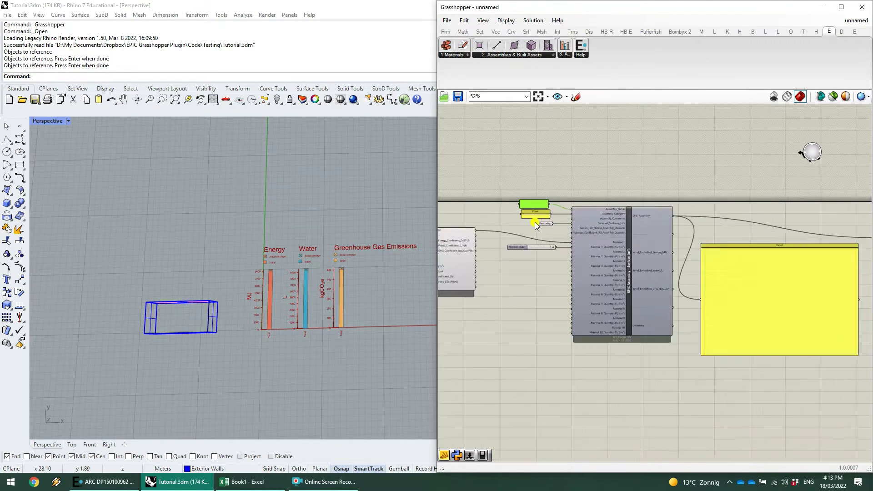
Step: Move the EPiC Analysis component farther from the results panel and inspect the initial and wastage portions of the charts up close
{"action": "scroll", "coordinate": [725, 269], "scroll_direction": "up", "scroll_amount": 3}
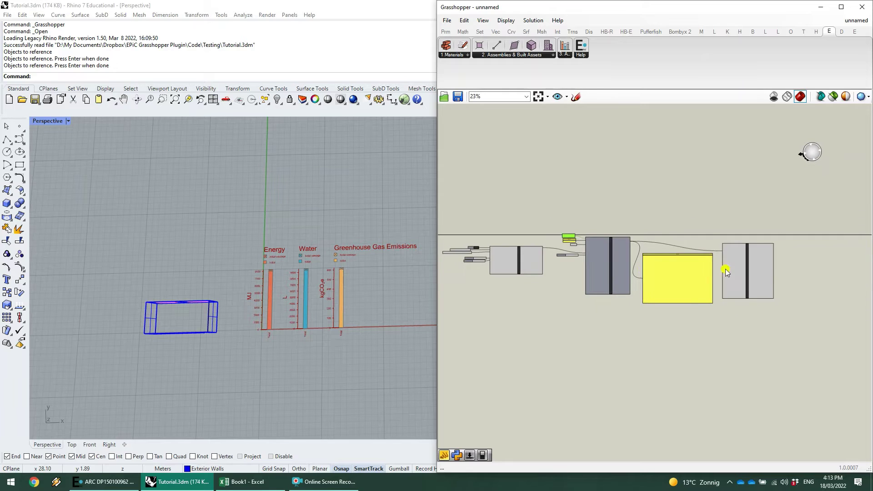
{"action": "left_click_drag", "start_coordinate": [720, 274], "coordinate": [742, 275]}
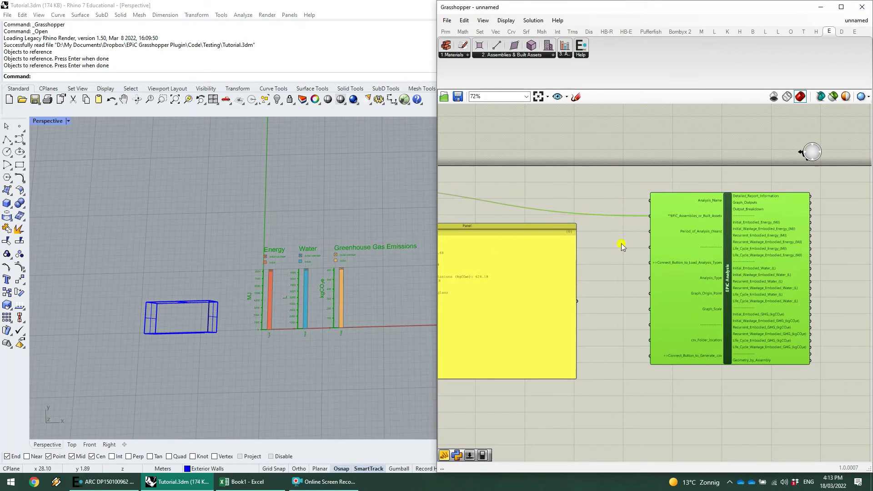
{"action": "scroll", "coordinate": [327, 284], "scroll_direction": "up", "scroll_amount": 3}
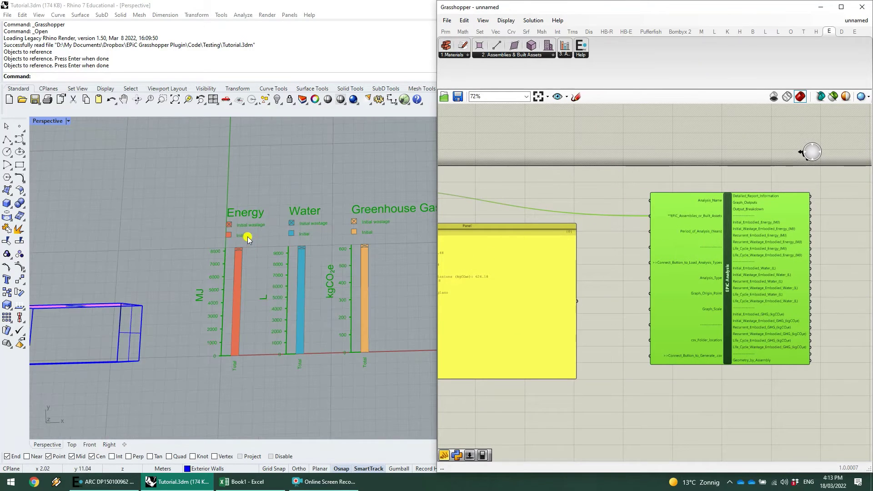
{"action": "scroll", "coordinate": [248, 233], "scroll_direction": "up", "scroll_amount": 3}
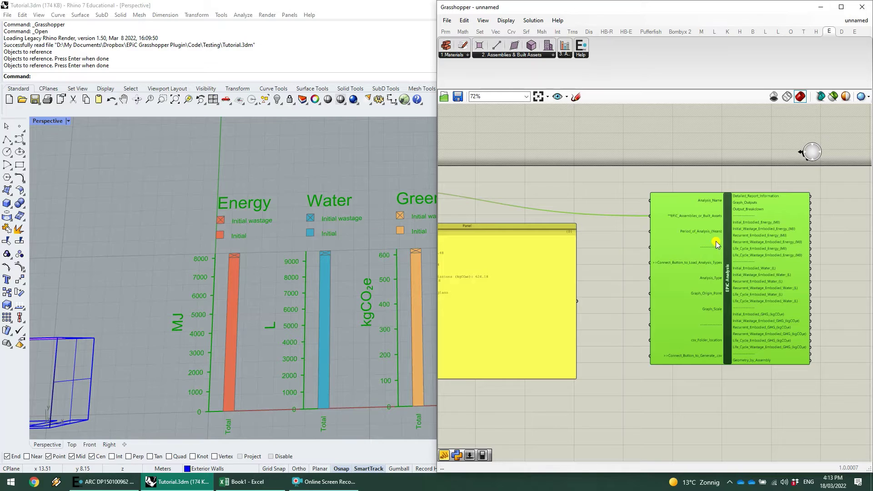
Step: Add a number slider set to 100 and connect it to the analysis component's Period_of_Analysis_(Years) input
{"action": "mouse_move", "coordinate": [709, 230]}
{"action": "double_click", "coordinate": [604, 235]}
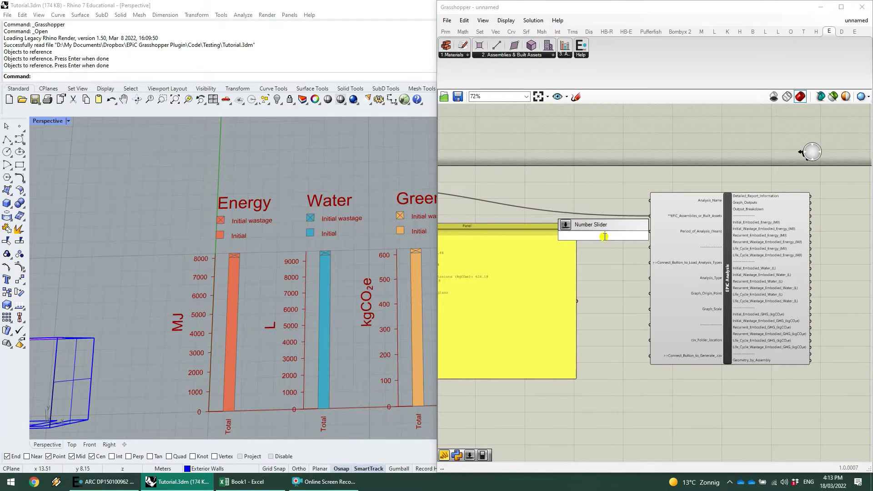
{"action": "key", "text": "Return"}
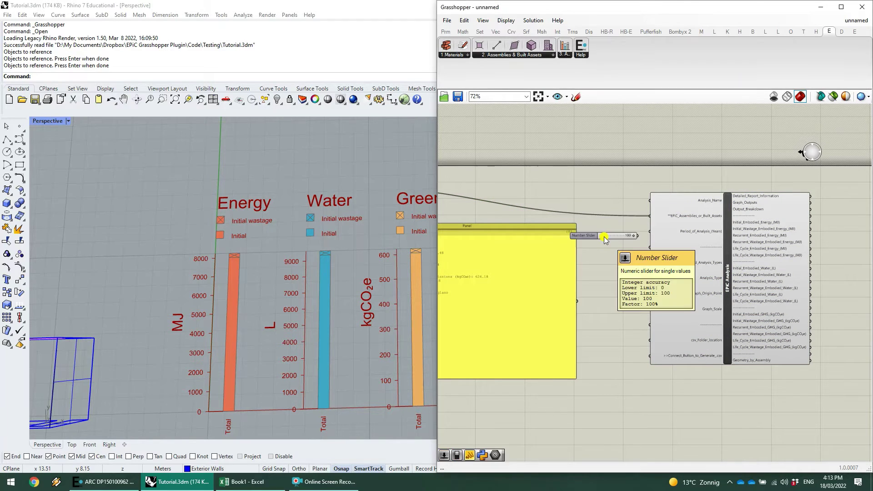
{"action": "left_click_drag", "start_coordinate": [638, 237], "coordinate": [650, 232]}
{"action": "scroll", "coordinate": [267, 310], "scroll_direction": "down", "scroll_amount": 3}
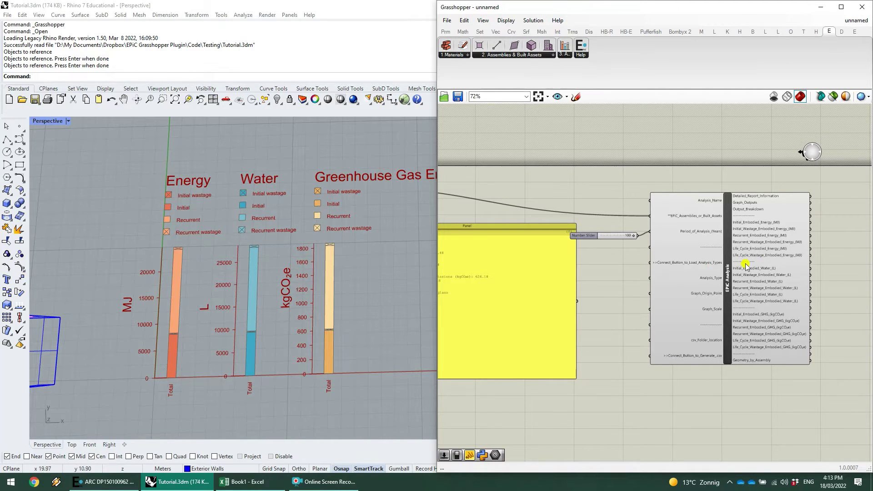
{"action": "left_click_drag", "start_coordinate": [609, 235], "coordinate": [610, 231]}
Step: Examine the glazing material's wastage and service life sliders alongside the recurrent portions of the charts
{"action": "scroll", "coordinate": [761, 251], "scroll_direction": "down", "scroll_amount": 3}
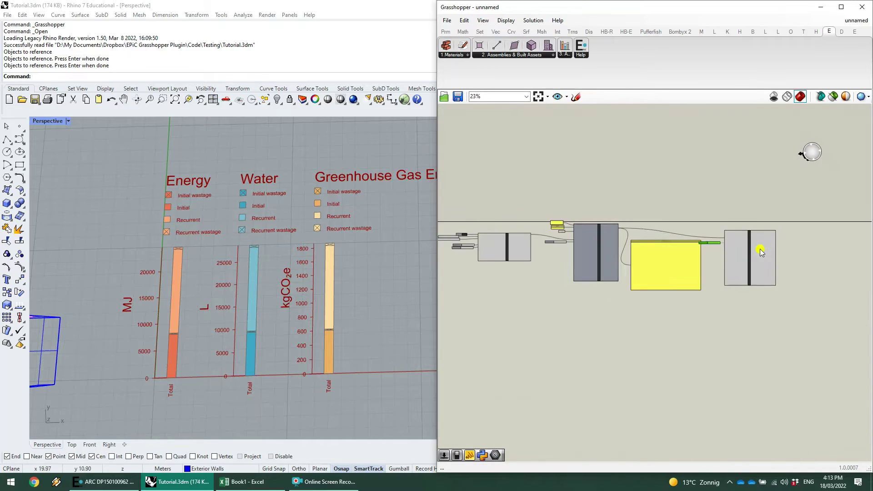
{"action": "scroll", "coordinate": [560, 276], "scroll_direction": "up", "scroll_amount": 3}
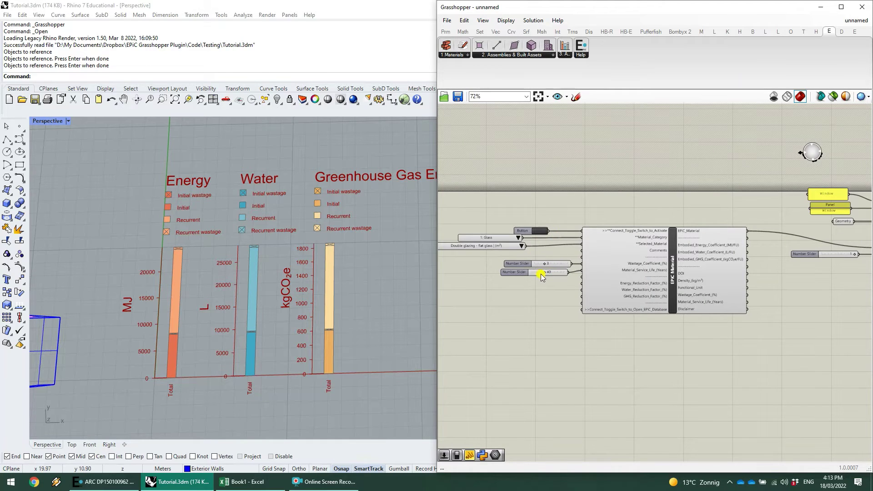
{"action": "scroll", "coordinate": [556, 273], "scroll_direction": "up", "scroll_amount": 3}
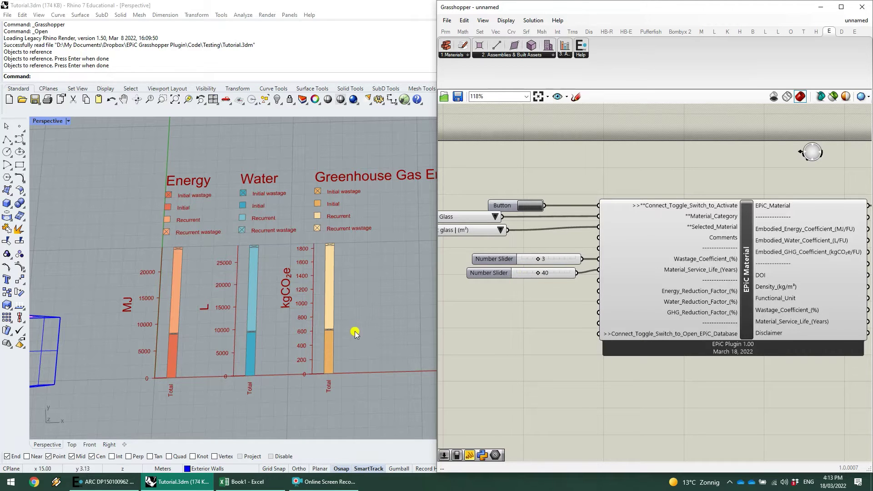
{"action": "scroll", "coordinate": [511, 277], "scroll_direction": "down", "scroll_amount": 3}
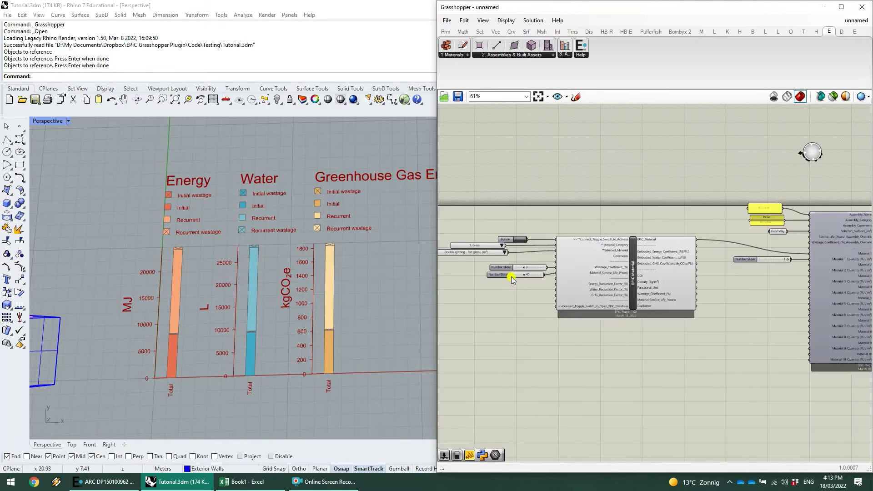
{"action": "scroll", "coordinate": [552, 279], "scroll_direction": "up", "scroll_amount": 1}
{"action": "scroll", "coordinate": [814, 293], "scroll_direction": "up", "scroll_amount": 1}
{"action": "scroll", "coordinate": [815, 293], "scroll_direction": "up", "scroll_amount": 1}
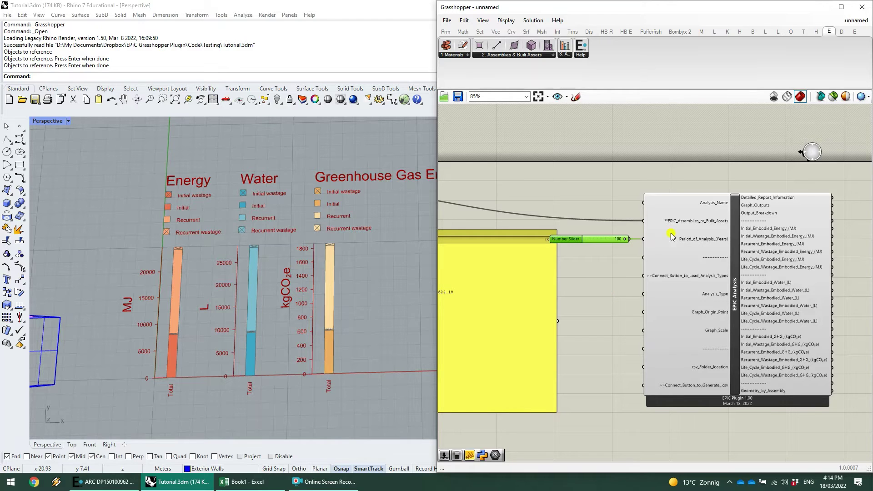
Step: Move the entire window definition, from material inputs to analysis component, slightly lower on the canvas
{"action": "scroll", "coordinate": [683, 240], "scroll_direction": "down", "scroll_amount": 4}
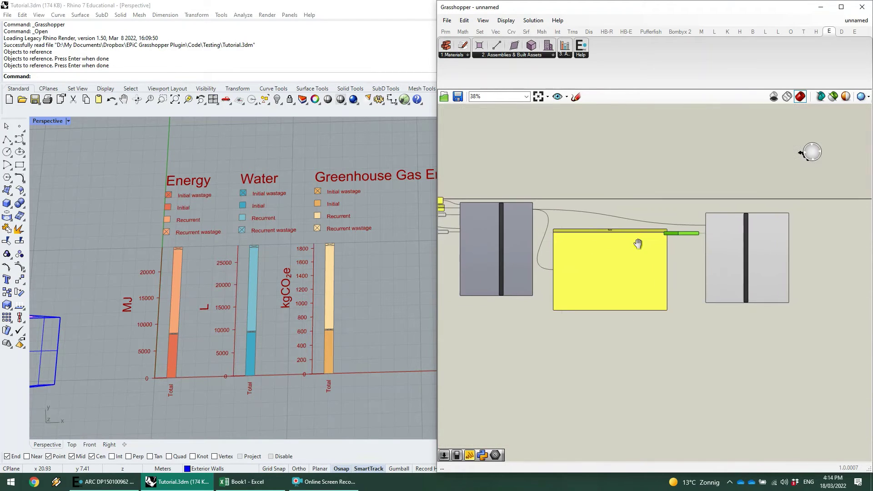
{"action": "right_click_drag", "start_coordinate": [610, 238], "coordinate": [692, 235]}
{"action": "scroll", "coordinate": [629, 212], "scroll_direction": "down", "scroll_amount": 4}
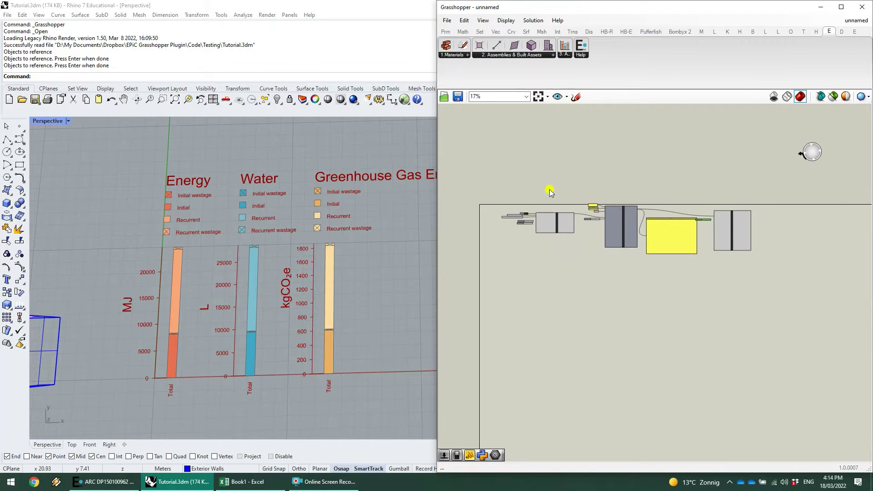
{"action": "left_click_drag", "start_coordinate": [484, 172], "coordinate": [772, 290]}
{"action": "left_click_drag", "start_coordinate": [721, 226], "coordinate": [715, 255]}
{"action": "left_click", "coordinate": [643, 230]}
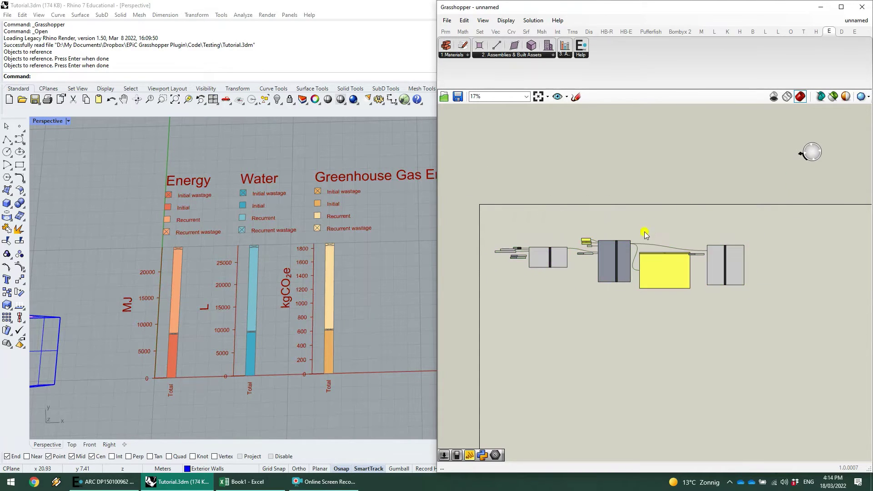
Step: Add a second EPiC Assembly - Surface (m²) component and place it directly below the window assembly
{"action": "scroll", "coordinate": [555, 295], "scroll_direction": "up", "scroll_amount": 4}
{"action": "right_click_drag", "start_coordinate": [532, 291], "coordinate": [605, 279]}
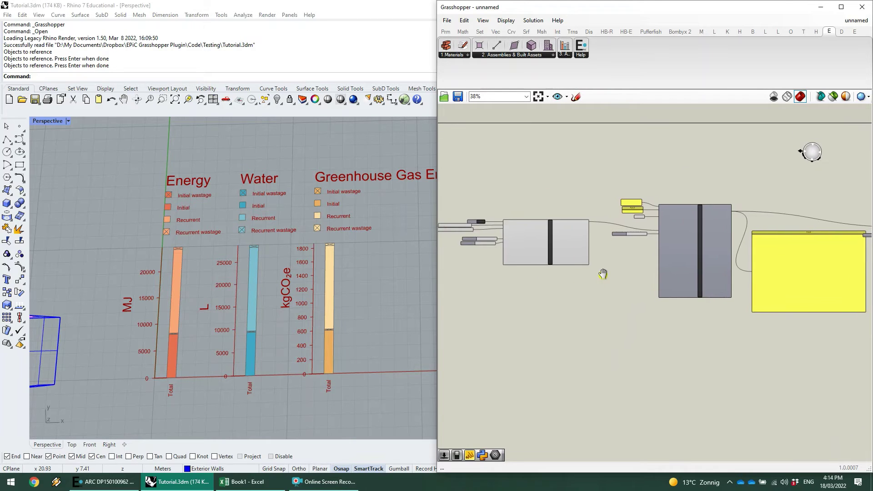
{"action": "scroll", "coordinate": [664, 255], "scroll_direction": "up", "scroll_amount": 2}
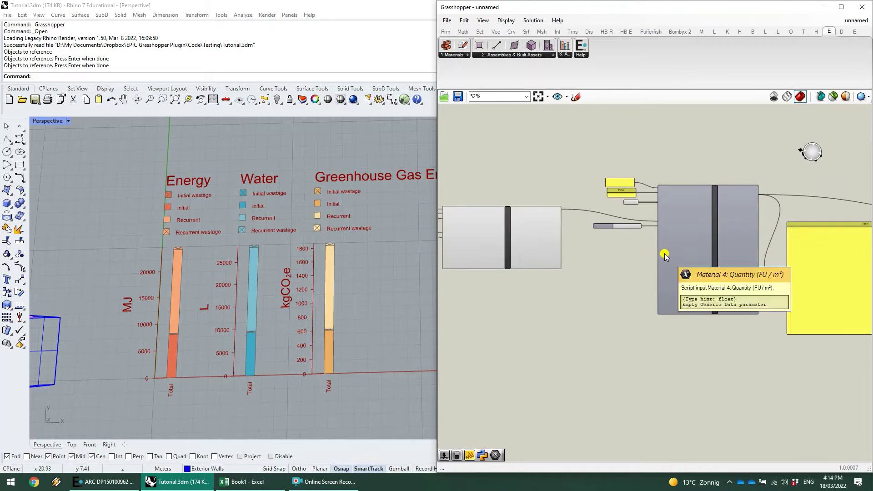
{"action": "scroll", "coordinate": [706, 273], "scroll_direction": "up", "scroll_amount": 3}
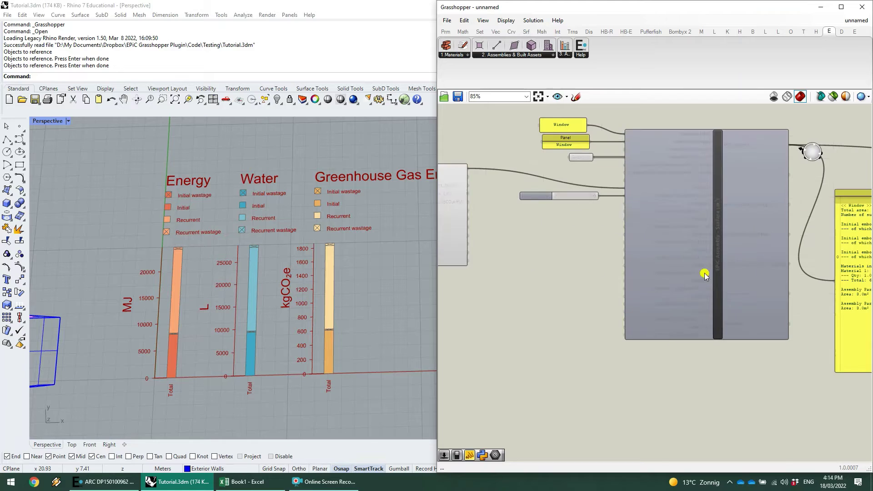
{"action": "left_click_drag", "start_coordinate": [515, 47], "coordinate": [691, 419]}
{"action": "scroll", "coordinate": [633, 254], "scroll_direction": "down", "scroll_amount": 2}
{"action": "left_click_drag", "start_coordinate": [695, 351], "coordinate": [705, 383]}
{"action": "left_click", "coordinate": [551, 310]}
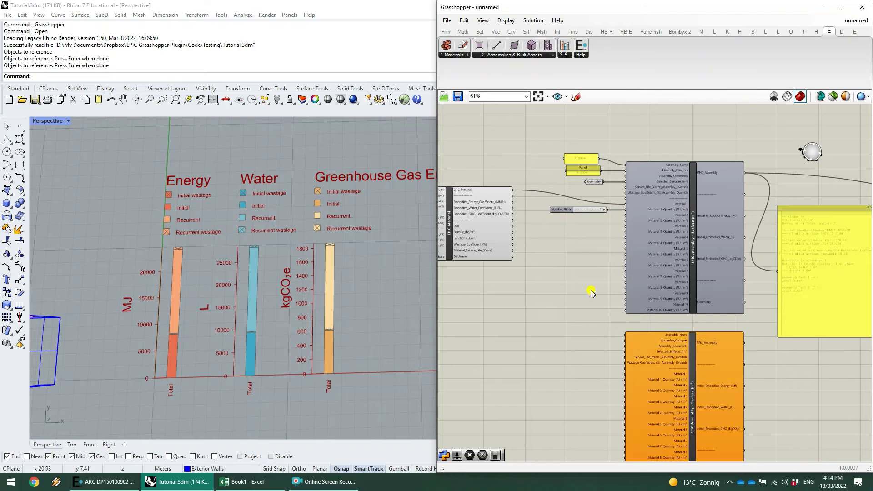
Step: Add a second EPiC Material component below the glazing material and place it in front of the new surface assembly
{"action": "scroll", "coordinate": [577, 325], "scroll_direction": "down", "scroll_amount": 1}
{"action": "scroll", "coordinate": [544, 337], "scroll_direction": "up", "scroll_amount": 1}
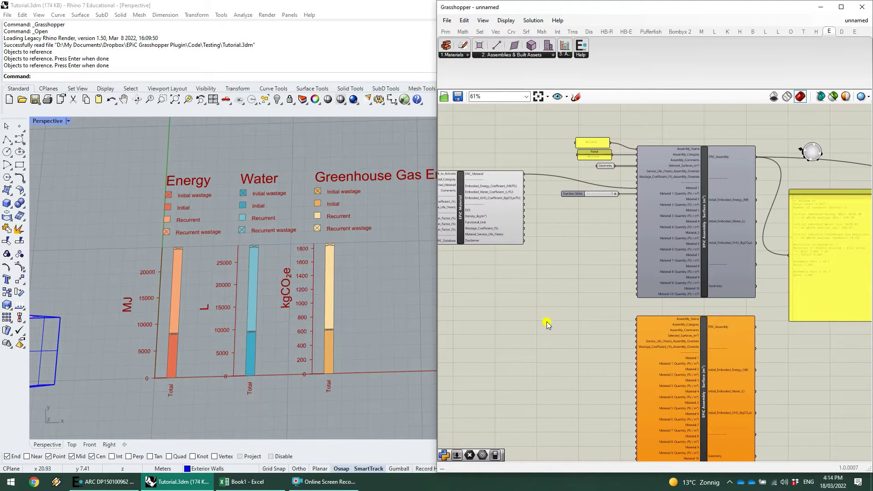
{"action": "right_click_drag", "start_coordinate": [548, 324], "coordinate": [612, 309]}
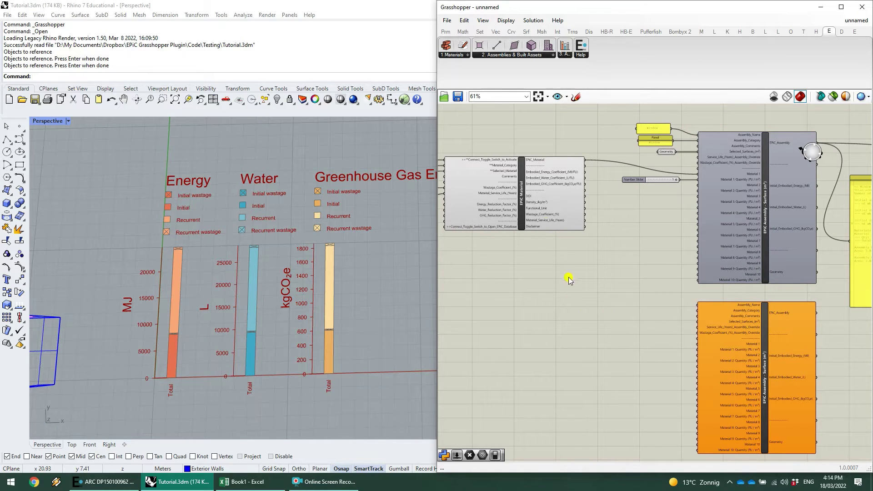
{"action": "left_click_drag", "start_coordinate": [450, 53], "coordinate": [539, 314]}
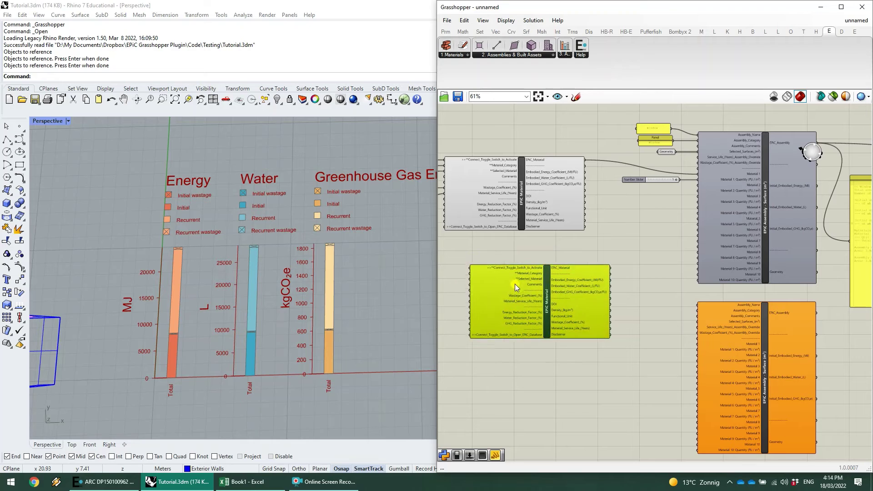
{"action": "left_click_drag", "start_coordinate": [515, 284], "coordinate": [532, 290]}
Step: Add a Boolean Toggle in front of the new EPiC Material component's activation input
{"action": "right_click_drag", "start_coordinate": [472, 258], "coordinate": [500, 259]}
{"action": "scroll", "coordinate": [487, 273], "scroll_direction": "up", "scroll_amount": 3}
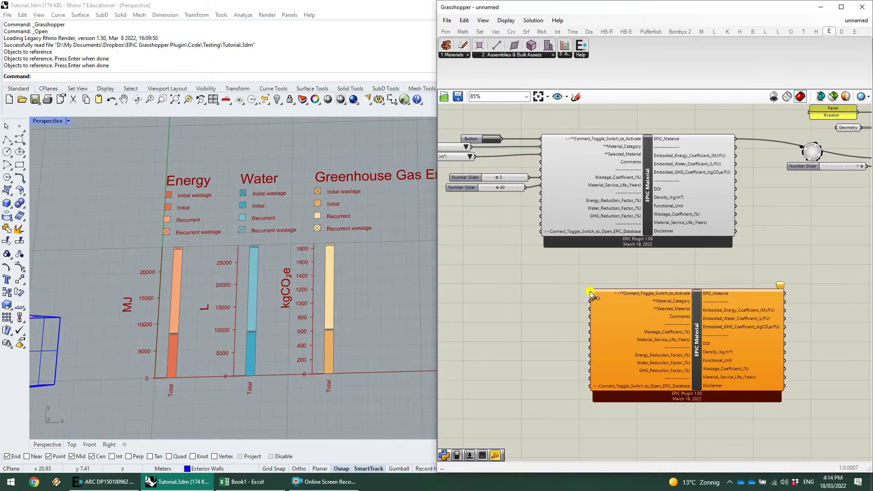
{"action": "scroll", "coordinate": [591, 296], "scroll_direction": "up", "scroll_amount": 1}
{"action": "double_click", "coordinate": [550, 306]}
{"action": "type", "text": "togg"}
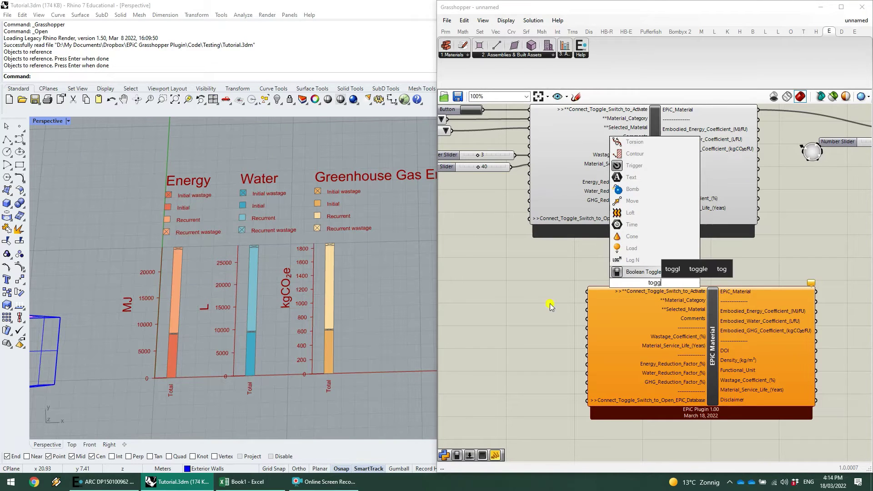
{"action": "left_click", "coordinate": [641, 272]}
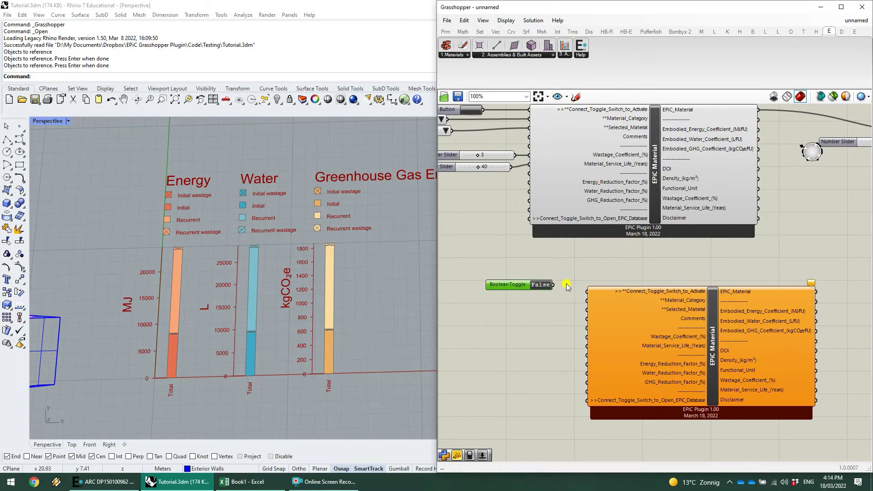
Step: Activate the second EPiC Material with the Boolean Toggle set to True and choose SIP - 162 mm (m²) from Timber products
{"action": "left_click_drag", "start_coordinate": [555, 284], "coordinate": [587, 292]}
{"action": "double_click", "coordinate": [540, 285]}
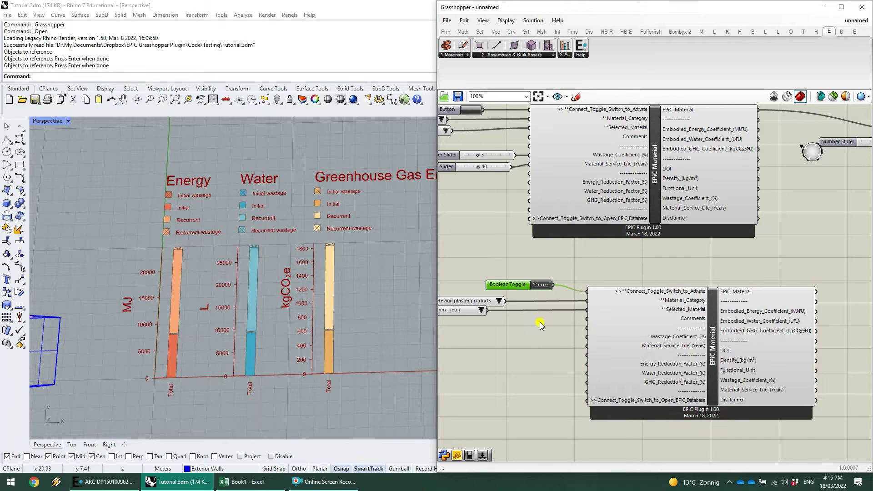
{"action": "scroll", "coordinate": [540, 322], "scroll_direction": "down", "scroll_amount": 1}
{"action": "right_click_drag", "start_coordinate": [449, 320], "coordinate": [517, 320]}
{"action": "left_click", "coordinate": [575, 304]}
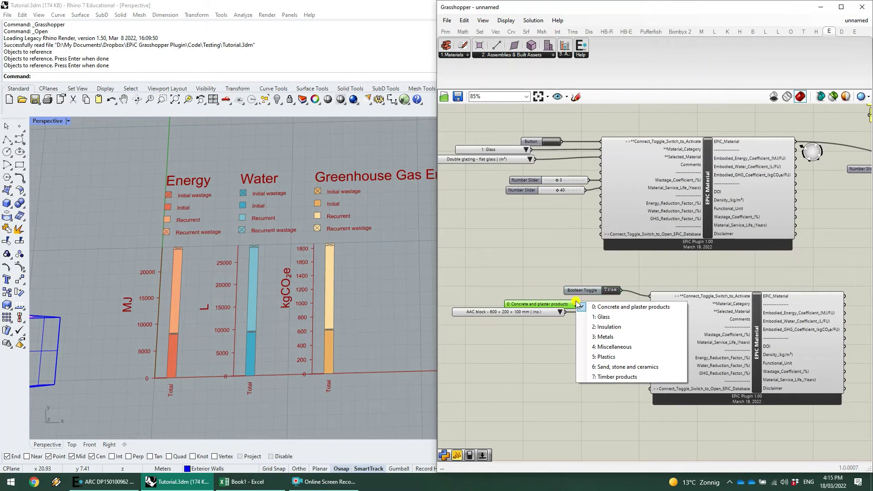
{"action": "left_click", "coordinate": [614, 377]}
{"action": "left_click", "coordinate": [544, 312]}
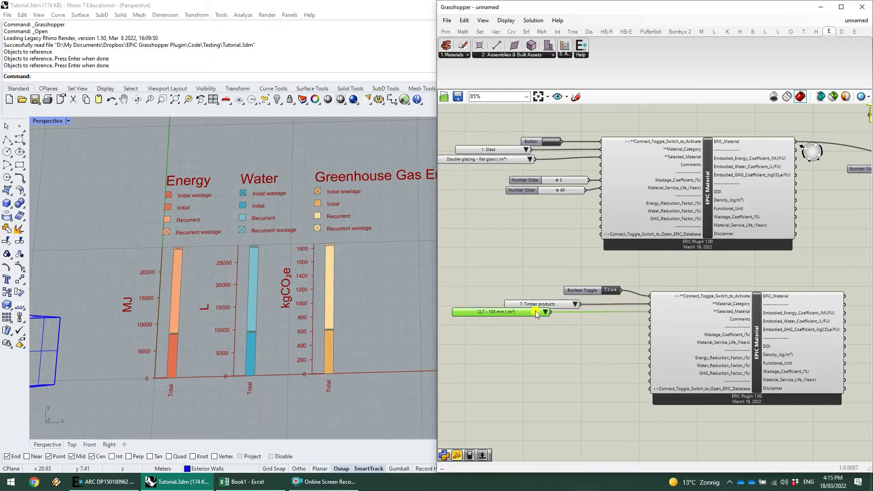
{"action": "left_click", "coordinate": [628, 437]}
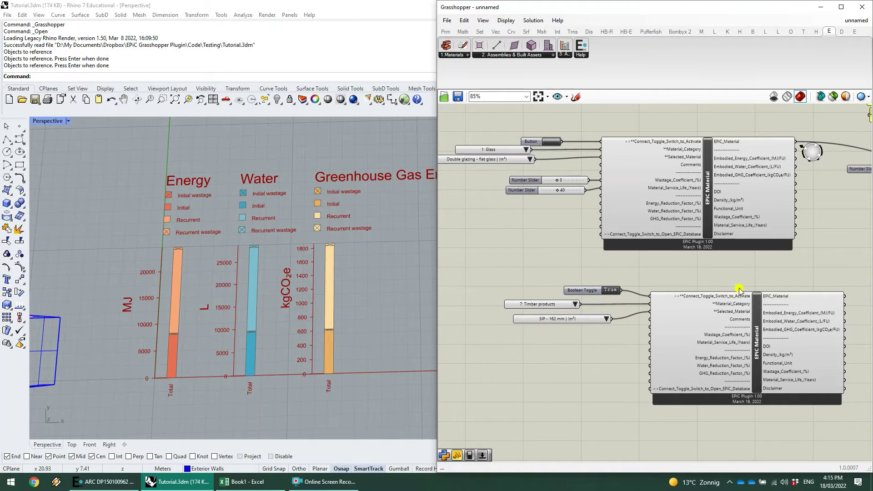
Step: Connect the SIP material's EPiC_Material output to the Material 1 input of the second surface assembly
{"action": "right_click_drag", "start_coordinate": [785, 266], "coordinate": [592, 260]}
{"action": "scroll", "coordinate": [592, 260], "scroll_direction": "down", "scroll_amount": 1}
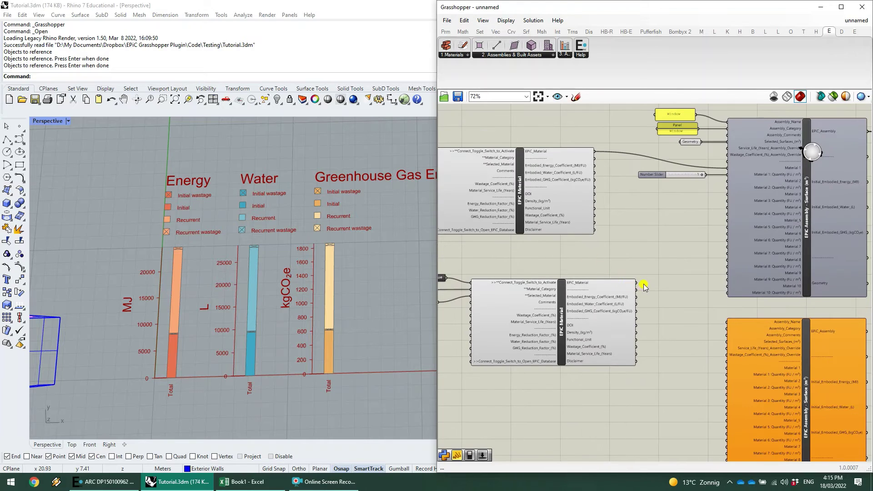
{"action": "left_click_drag", "start_coordinate": [636, 283], "coordinate": [726, 370]}
Step: Add a Number Slider with a value of 1 and connect it to the second assembly's Material 1 quantity input
{"action": "scroll", "coordinate": [683, 355], "scroll_direction": "up", "scroll_amount": 1}
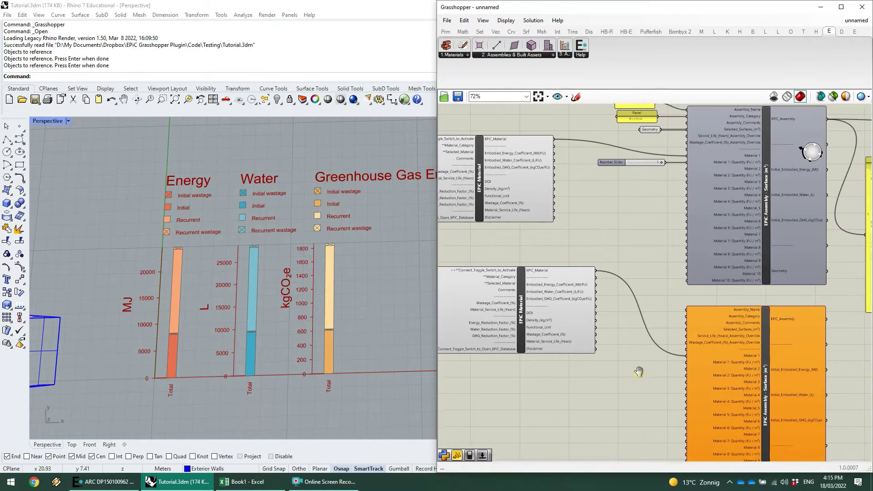
{"action": "double_click", "coordinate": [662, 368]}
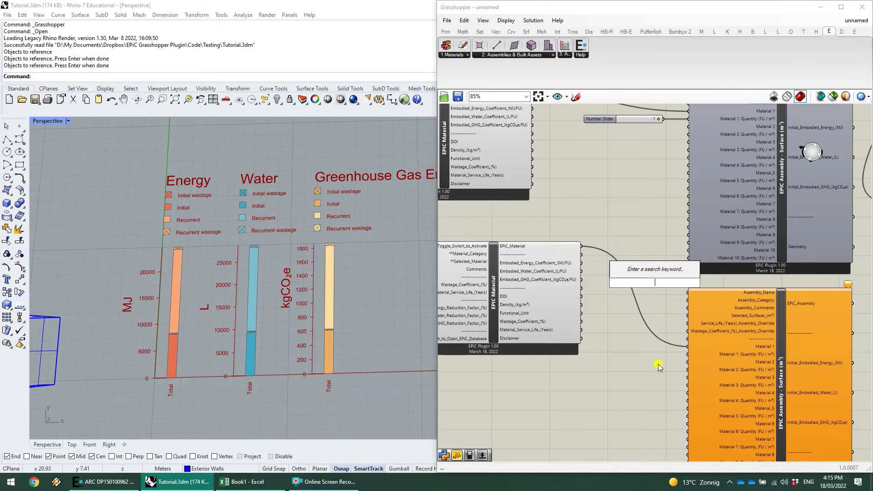
{"action": "type", "text": "number slider"}
{"action": "key", "text": "Return"}
{"action": "left_click_drag", "start_coordinate": [636, 283], "coordinate": [583, 368]}
{"action": "left_click_drag", "start_coordinate": [673, 361], "coordinate": [688, 354]}
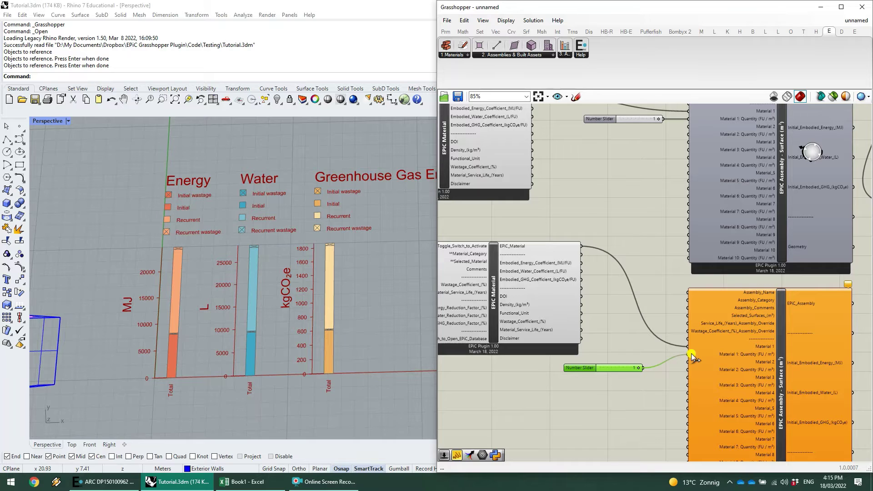
Step: Add a third EPiC Material component and place it directly below the SIP material
{"action": "scroll", "coordinate": [529, 302], "scroll_direction": "down", "scroll_amount": 2}
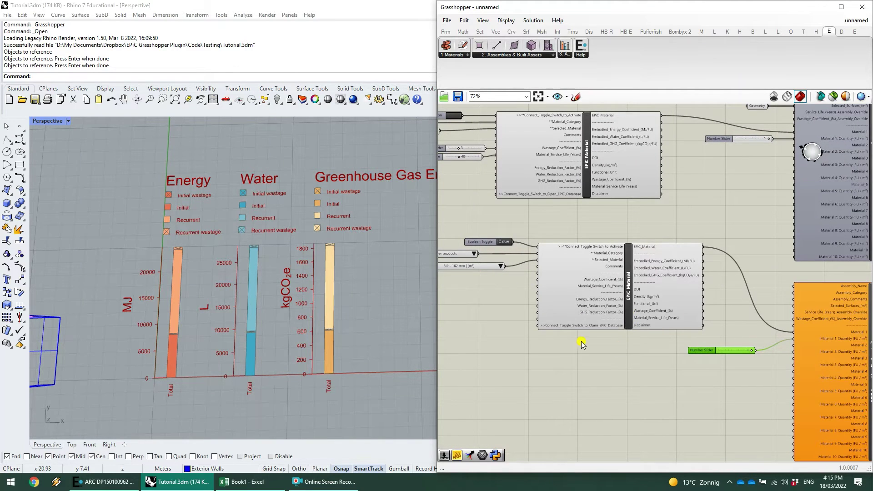
{"action": "double_click", "coordinate": [594, 379]}
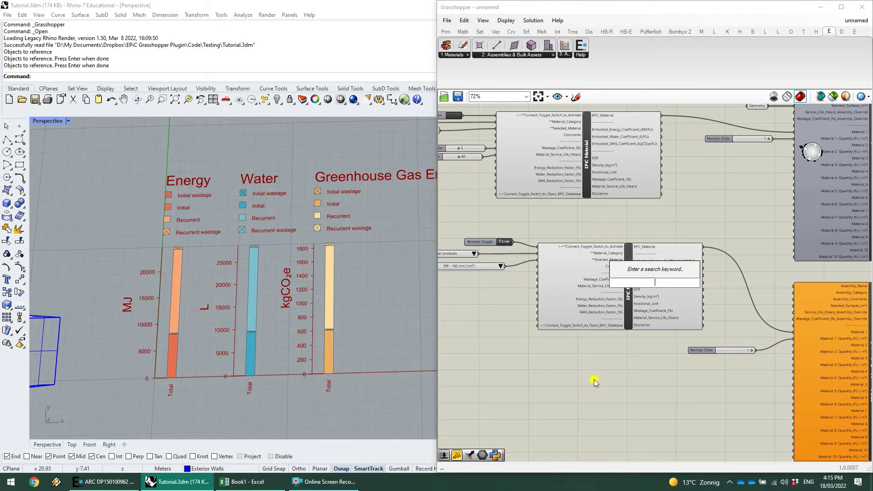
{"action": "type", "text": "epic"}
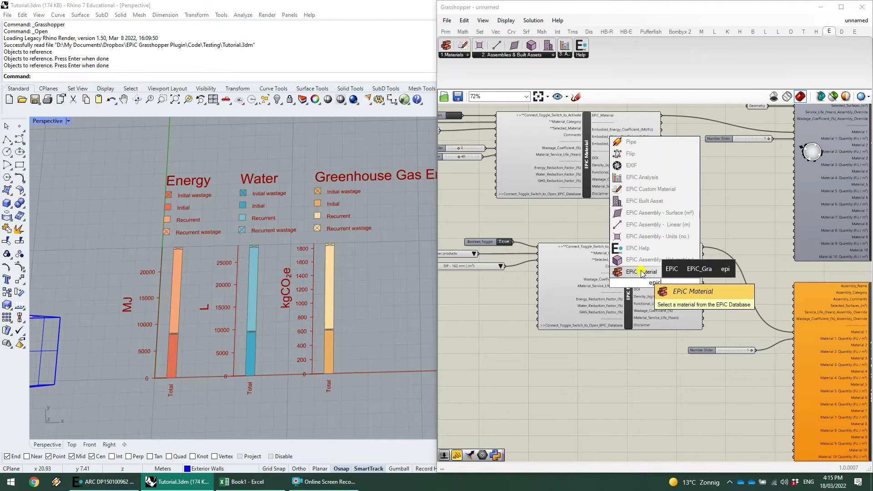
{"action": "left_click", "coordinate": [641, 272]}
{"action": "left_click_drag", "start_coordinate": [652, 288], "coordinate": [630, 406]}
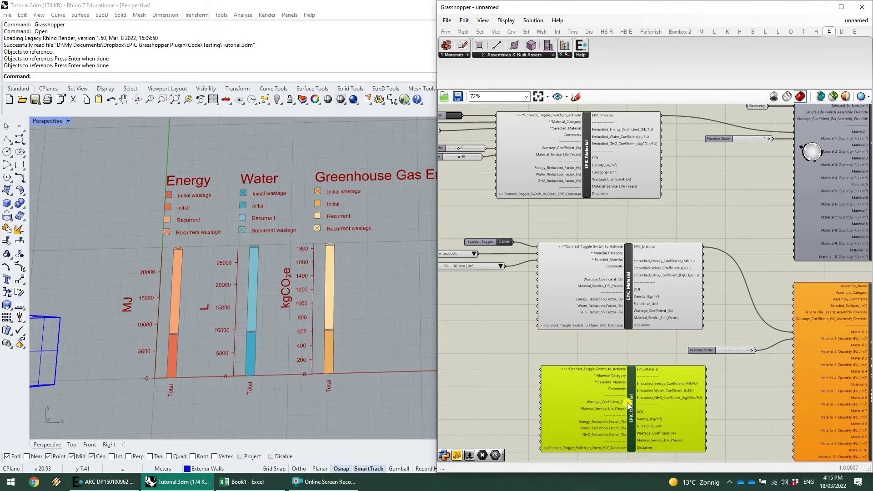
{"action": "left_click", "coordinate": [549, 342]}
Step: Add a Button in front of the third EPiC Material, connect it to the activation input and trigger it
{"action": "right_click_drag", "start_coordinate": [544, 351], "coordinate": [565, 331]}
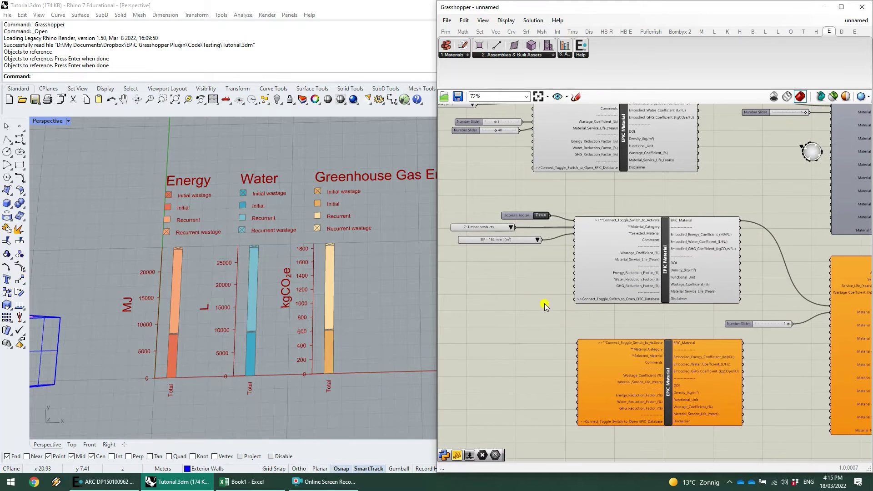
{"action": "double_click", "coordinate": [536, 373]}
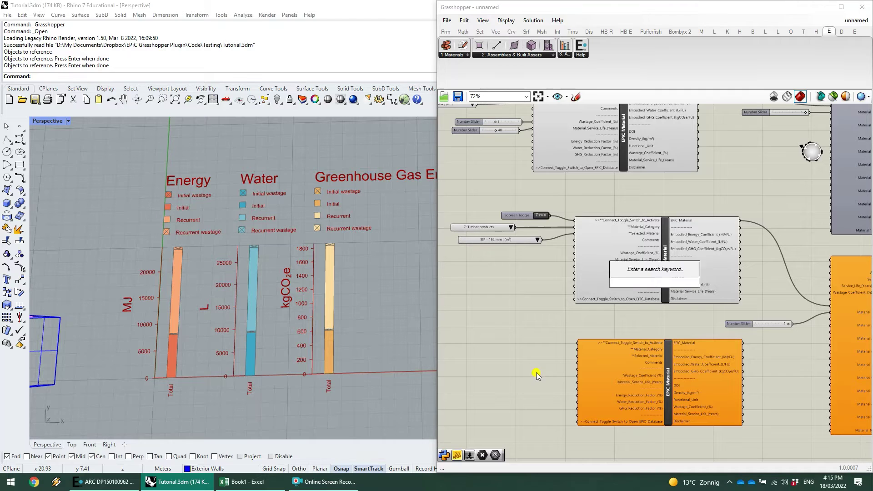
{"action": "type", "text": "but"}
{"action": "left_click", "coordinate": [637, 273]}
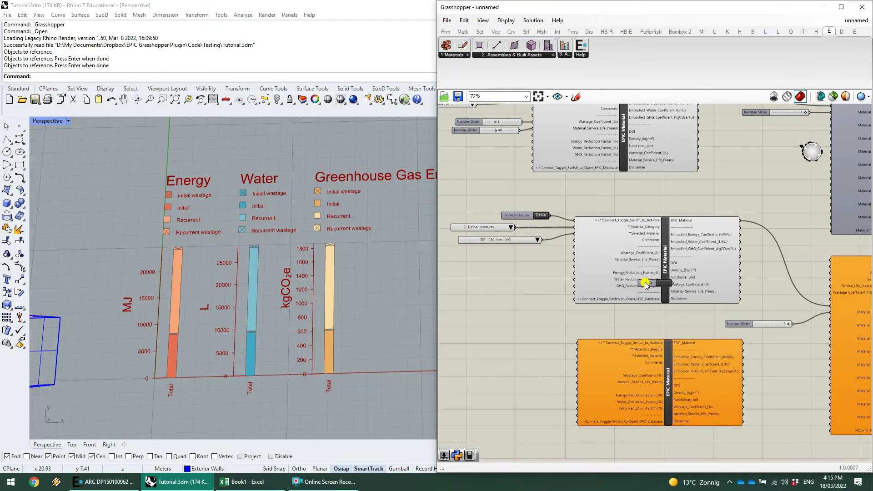
{"action": "left_click_drag", "start_coordinate": [532, 342], "coordinate": [574, 345]}
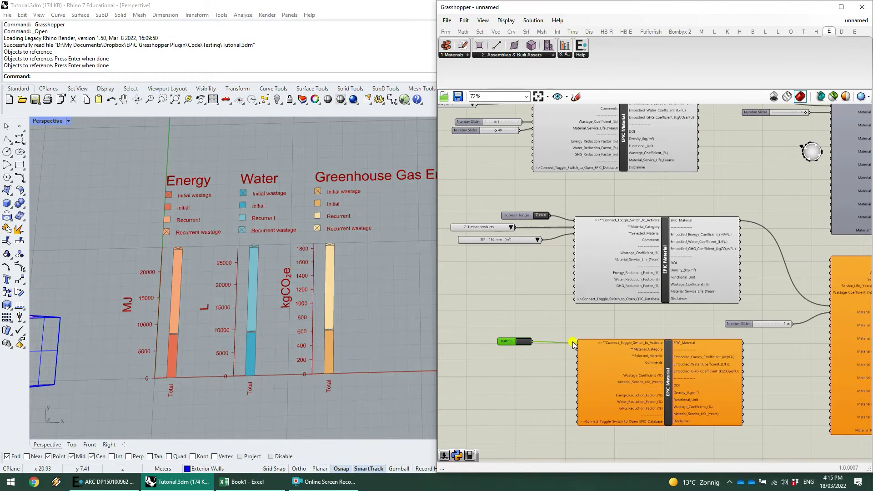
{"action": "left_click", "coordinate": [523, 341]}
Step: Set the third material to Water-based paint - per m² (m²) from Miscellaneous and move its material list slightly lower
{"action": "left_click", "coordinate": [516, 349]}
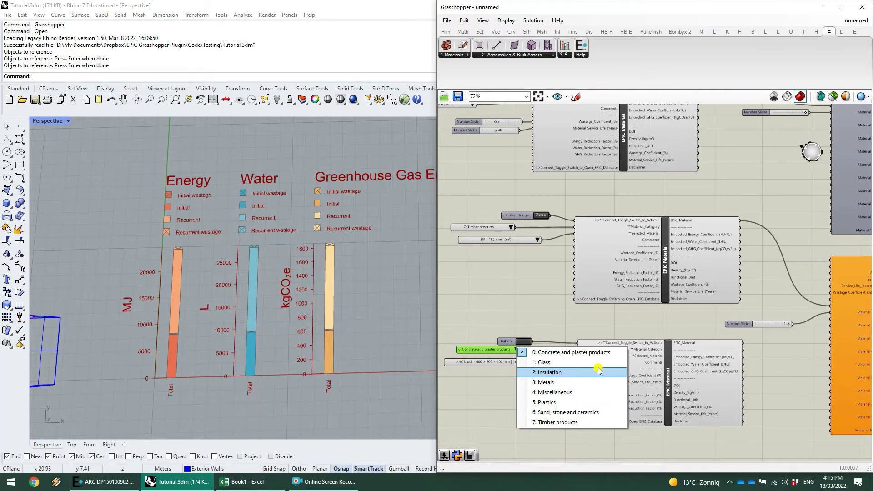
{"action": "left_click", "coordinate": [583, 391]}
{"action": "left_click", "coordinate": [505, 362]}
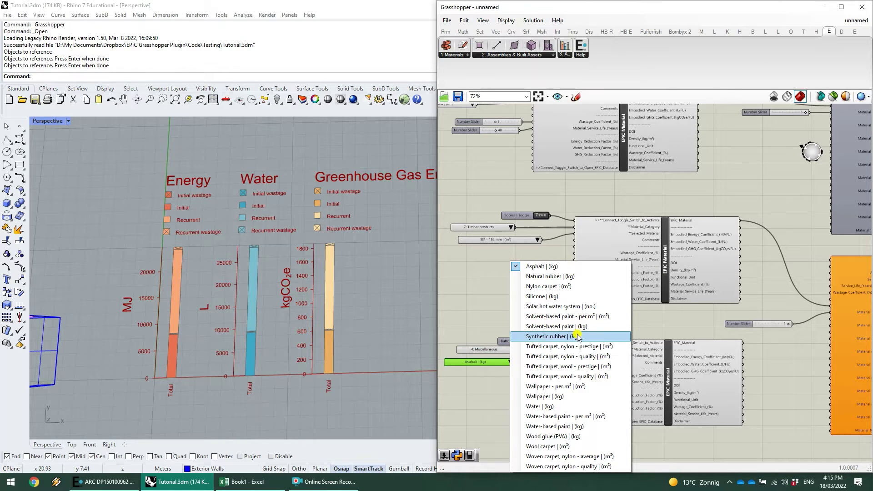
{"action": "left_click", "coordinate": [592, 417]}
{"action": "left_click_drag", "start_coordinate": [487, 362], "coordinate": [500, 368]}
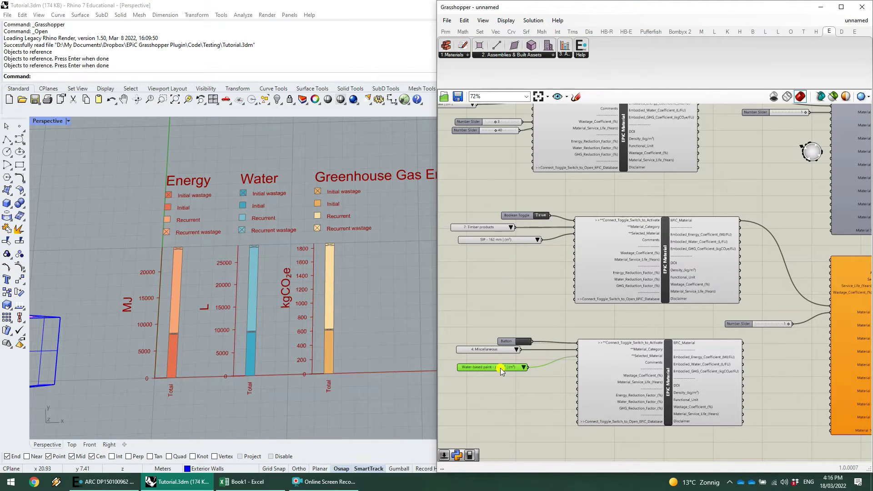
Step: Connect the paint to the second assembly's Material 2 input and the existing quantity slider to its Material 2 quantity input
{"action": "right_click_drag", "start_coordinate": [758, 351], "coordinate": [607, 329]}
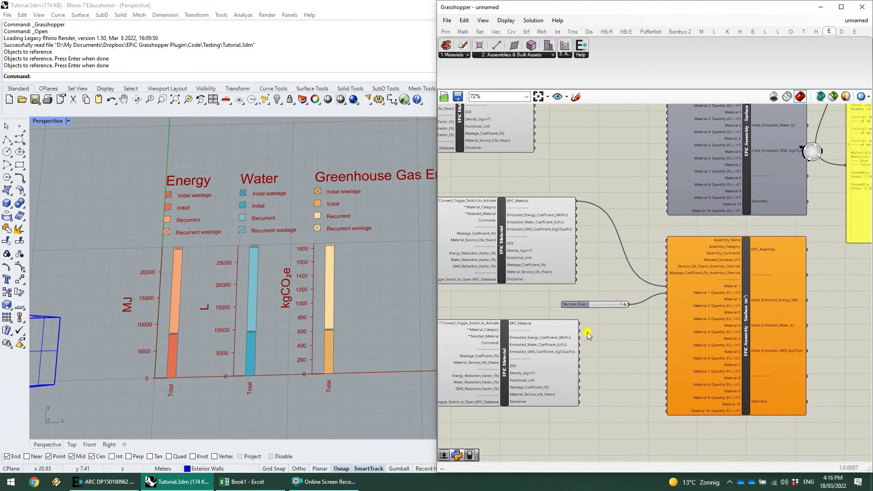
{"action": "left_click_drag", "start_coordinate": [581, 326], "coordinate": [667, 299]}
{"action": "left_click_drag", "start_coordinate": [591, 301], "coordinate": [663, 307]}
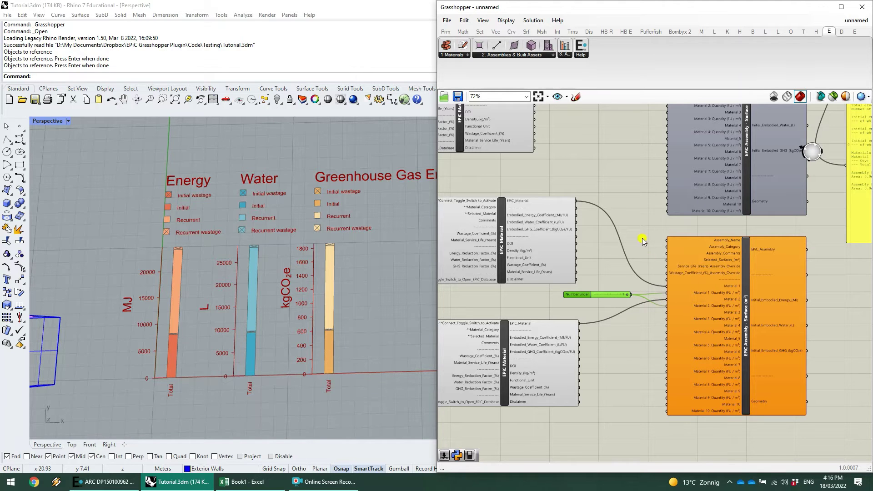
{"action": "scroll", "coordinate": [643, 248], "scroll_direction": "down", "scroll_amount": 1}
{"action": "double_click", "coordinate": [639, 266]}
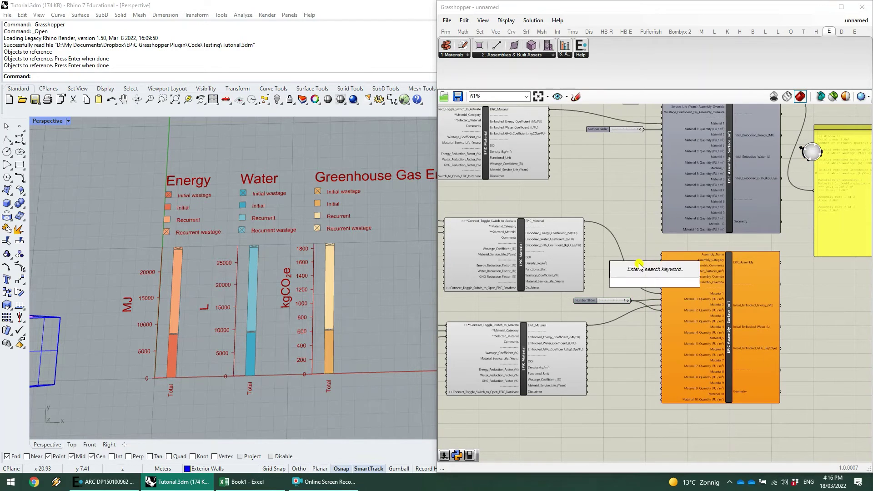
{"action": "type", "text": "surface"}
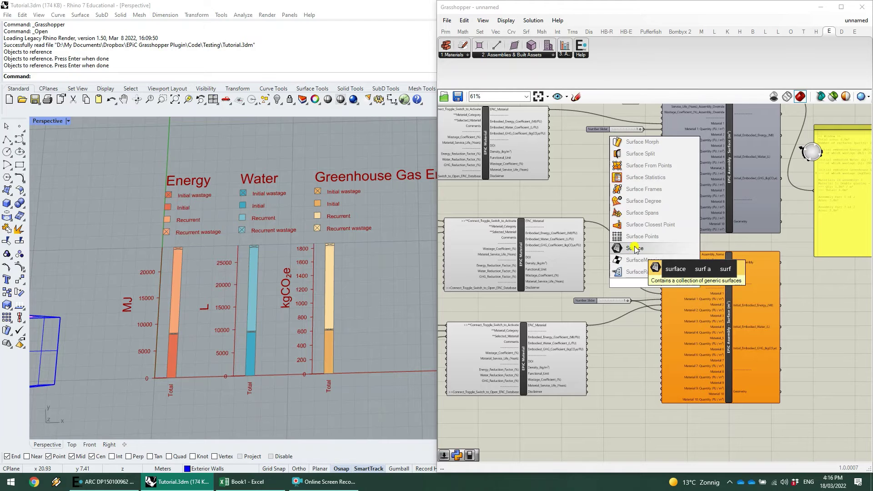
{"action": "left_click", "coordinate": [635, 248]}
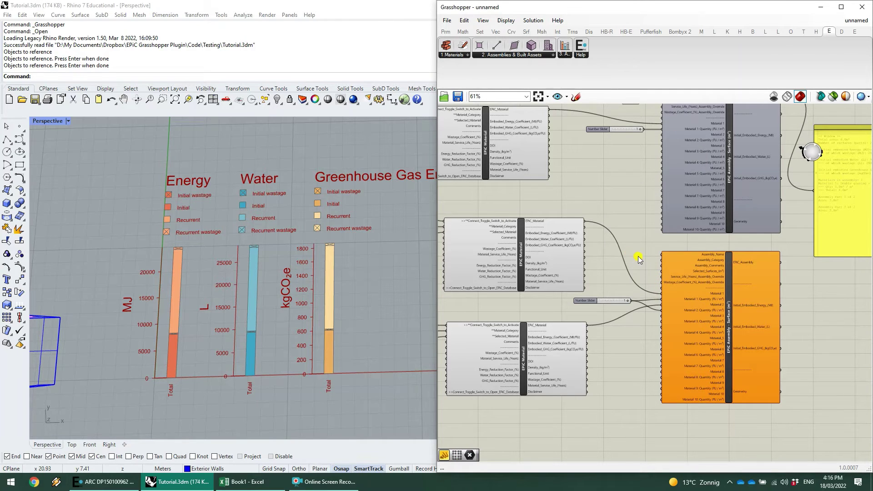
Step: Add a Geometry parameter in front of the second surface assembly's inputs
{"action": "scroll", "coordinate": [639, 259], "scroll_direction": "up", "scroll_amount": 2}
{"action": "double_click", "coordinate": [639, 259]}
{"action": "type", "text": "geometry"}
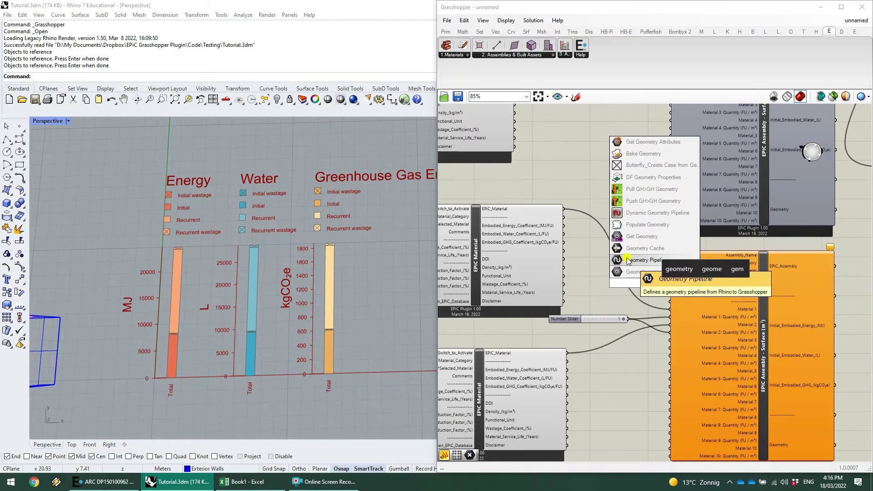
{"action": "left_click", "coordinate": [632, 272]}
Step: Reference the building's long wall with the window openings in the Geometry parameter and connect it to the second assembly's Selected_Surfaces input
{"action": "right_click", "coordinate": [614, 268]}
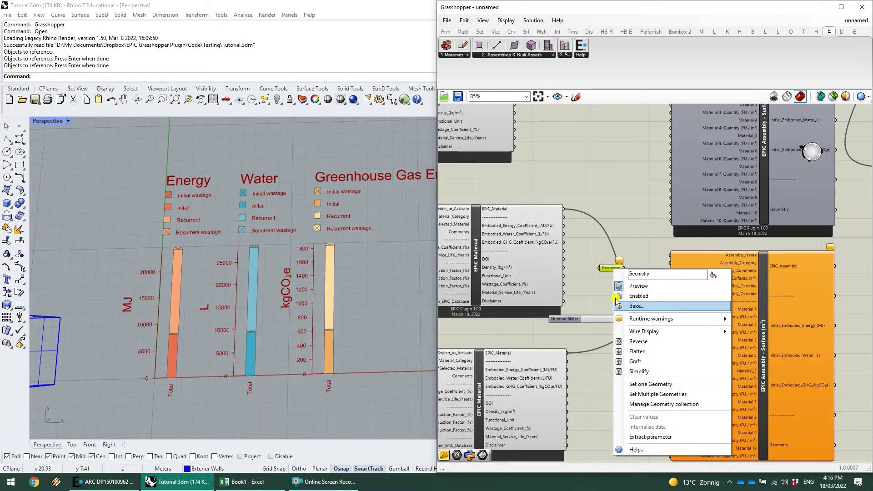
{"action": "left_click", "coordinate": [658, 394]}
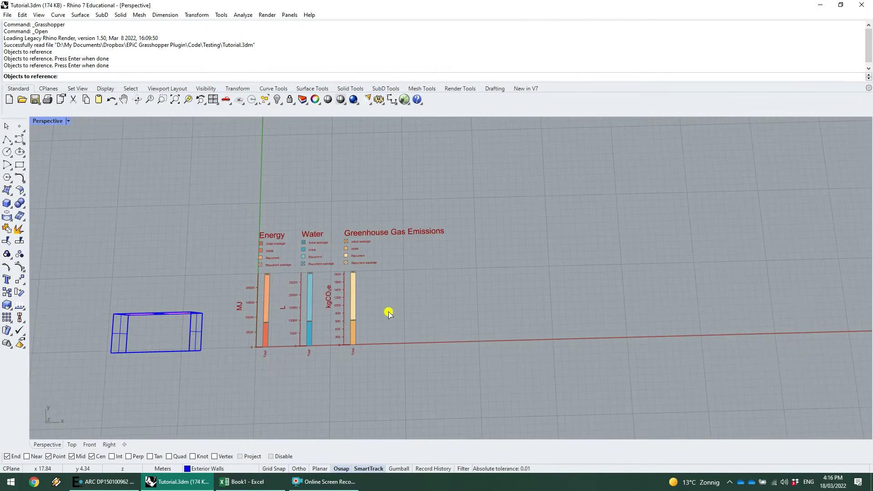
{"action": "right_click_drag", "start_coordinate": [389, 314], "coordinate": [238, 281]}
{"action": "key", "text": "Return"}
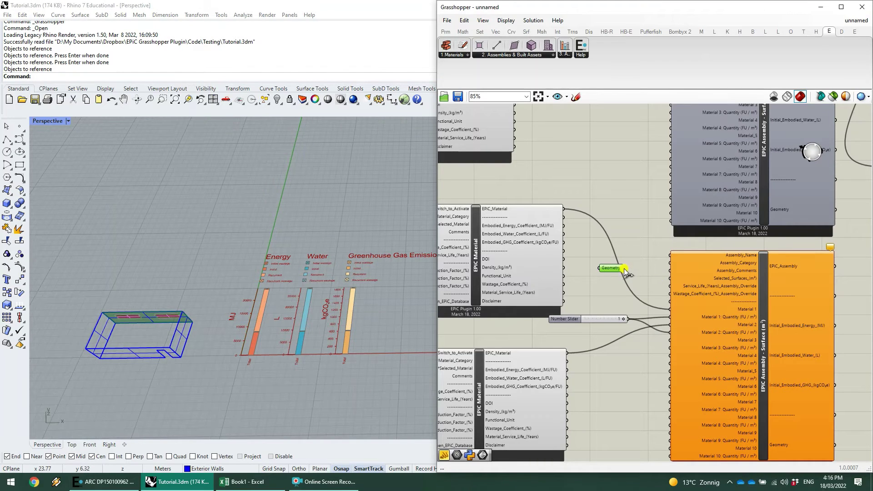
{"action": "left_click_drag", "start_coordinate": [625, 269], "coordinate": [667, 279]}
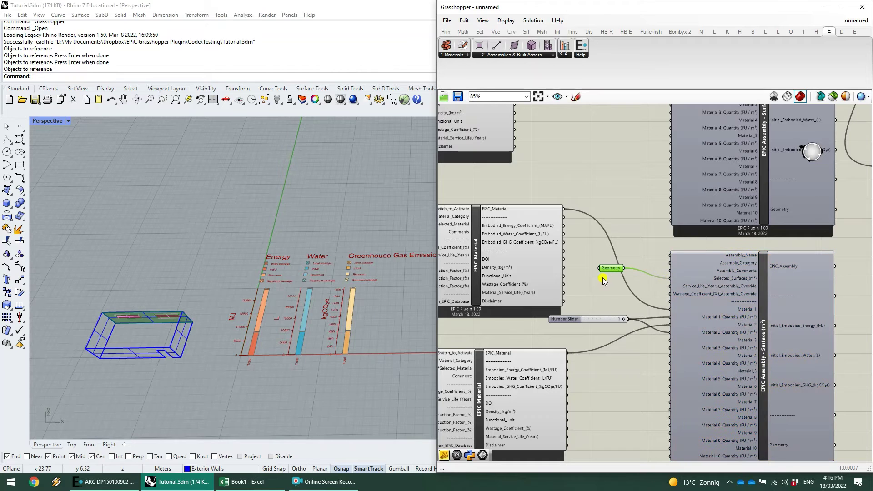
Step: Add a panel containing "Wall" and connect it to the second assembly's Assembly_Category input
{"action": "right_click_drag", "start_coordinate": [652, 243], "coordinate": [610, 249]}
{"action": "double_click", "coordinate": [610, 249]}
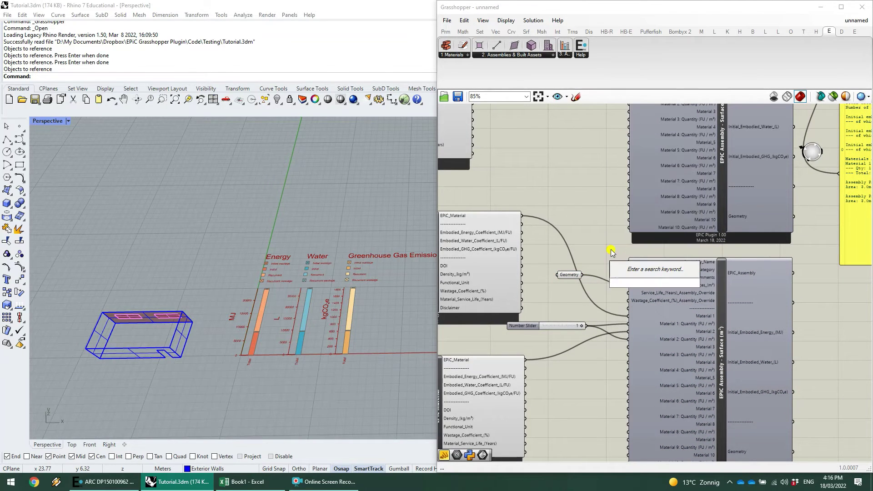
{"action": "type", "text": "wall"}
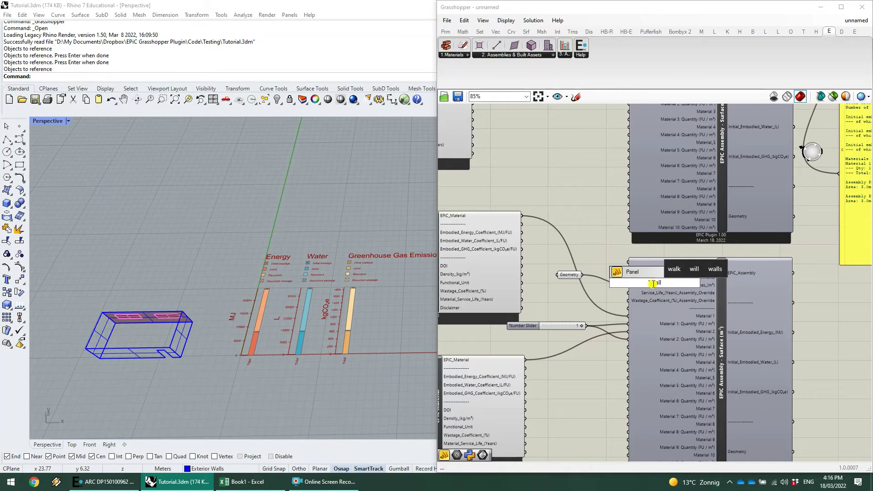
{"action": "key", "text": "Home"}
{"action": "type", "text": "\""}
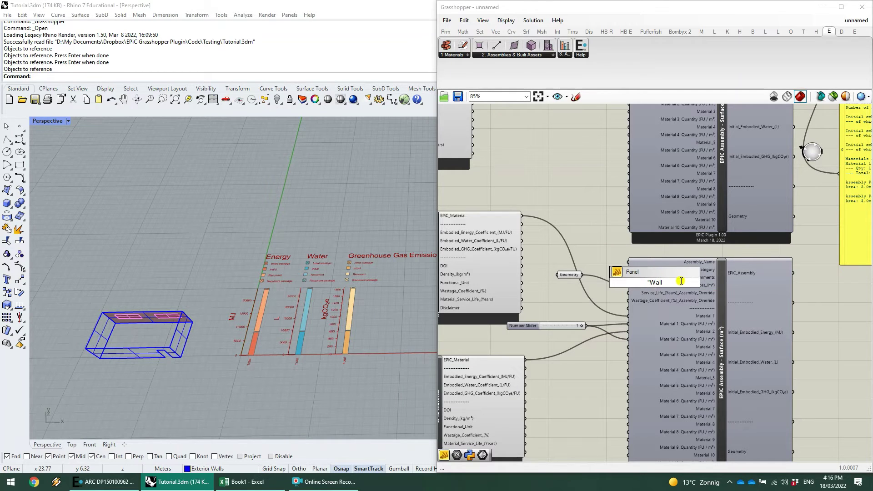
{"action": "key", "text": "Return"}
{"action": "left_click_drag", "start_coordinate": [594, 265], "coordinate": [628, 271]}
Step: Change the text of the second assembly's category panel to "Outer wall"
{"action": "double_click", "coordinate": [585, 267]}
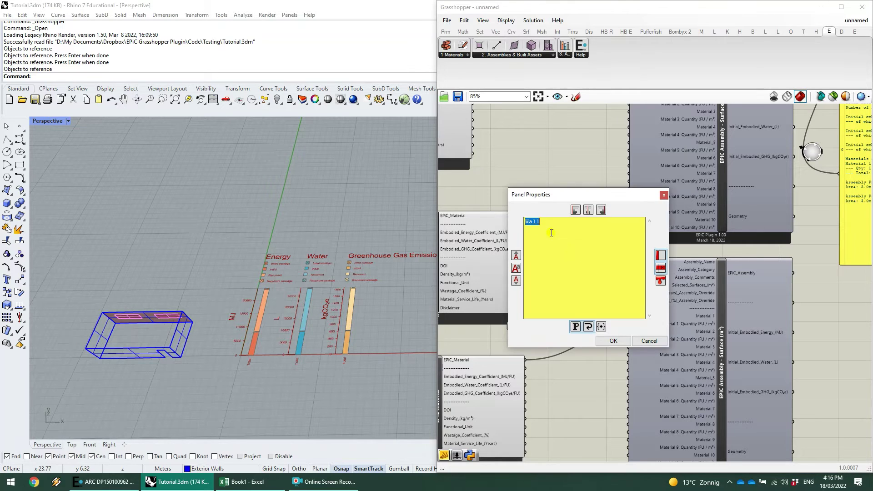
{"action": "type", "text": "Outer wall"}
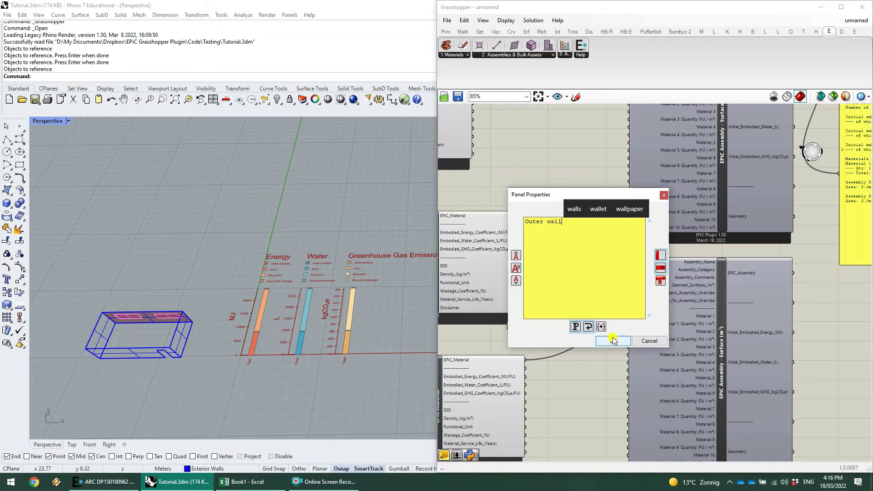
{"action": "left_click", "coordinate": [613, 341]}
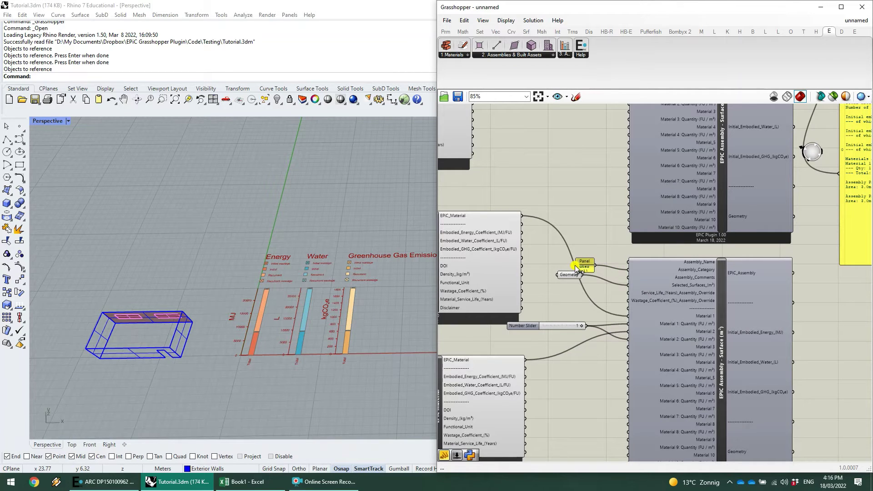
Step: Add a panel containing "Painted SIP 162 mm" and connect it to the second surface assembly's Assembly_Name input
{"action": "left_click_drag", "start_coordinate": [576, 269], "coordinate": [561, 268]}
{"action": "double_click", "coordinate": [580, 242]}
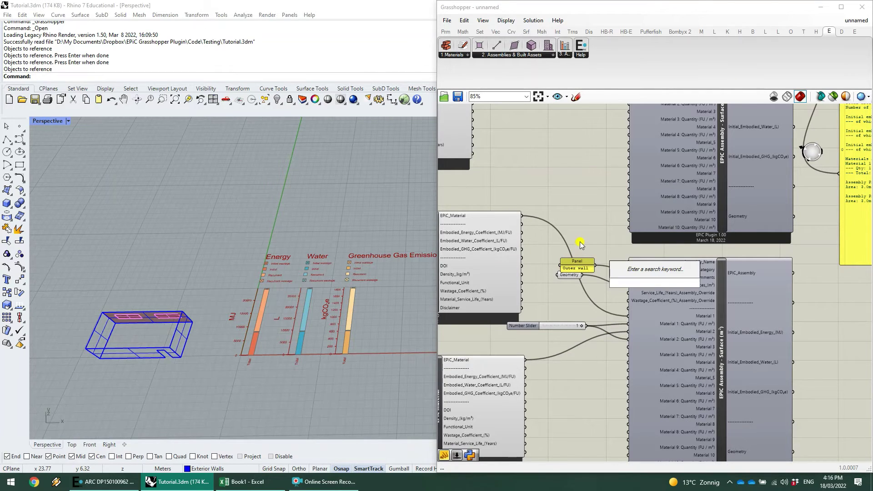
{"action": "type", "text": "\"SIP"}
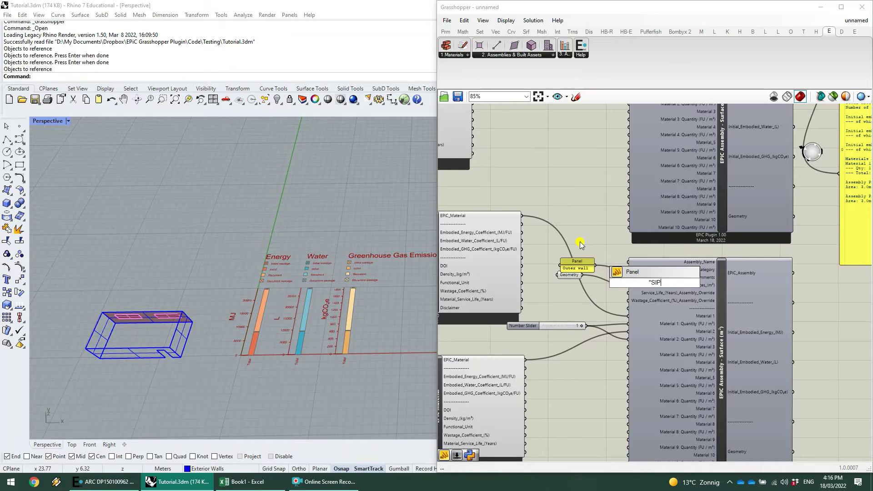
{"action": "key", "text": "BackSpace"}
{"action": "key", "text": "BackSpace"}
{"action": "key", "text": "BackSpace"}
{"action": "type", "text": "Painte"}
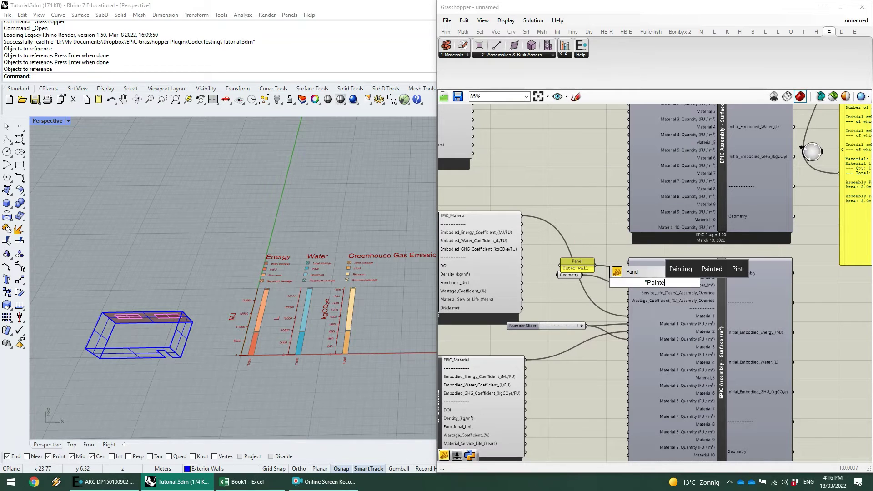
{"action": "type", "text": "d SIP 162 "}
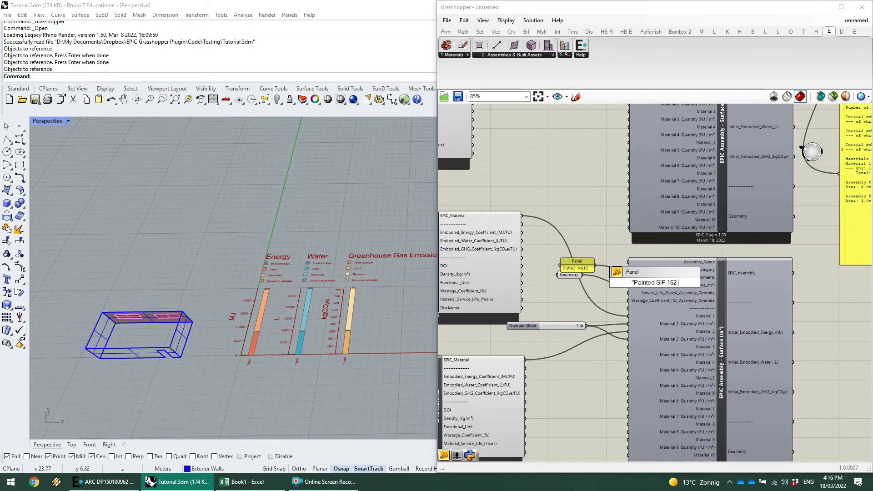
{"action": "type", "text": "mm"}
{"action": "key", "text": "Return"}
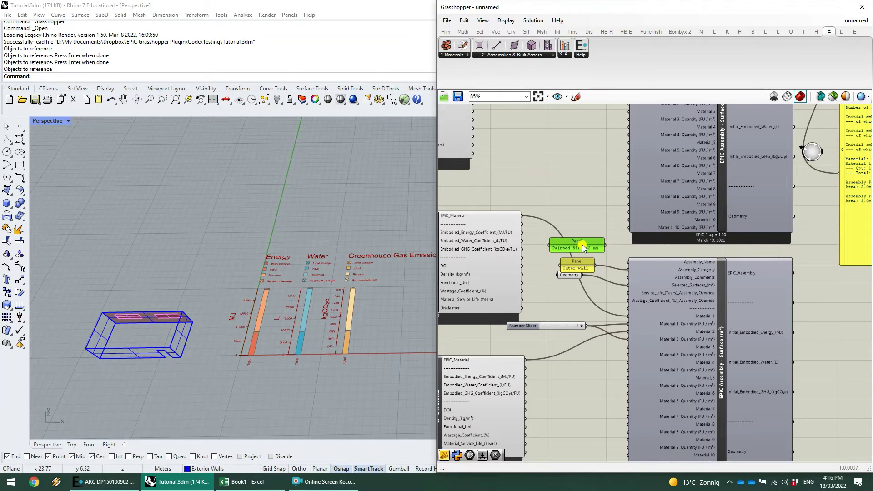
{"action": "left_click_drag", "start_coordinate": [605, 248], "coordinate": [629, 262]}
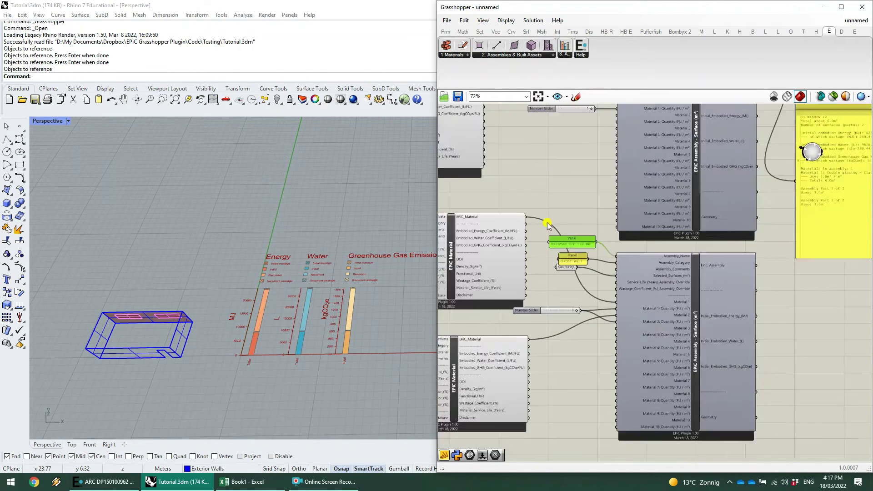
Step: Place an EPiC Built Asset component below the window assembly's report panel
{"action": "scroll", "coordinate": [629, 263], "scroll_direction": "down", "scroll_amount": 2}
{"action": "left_click", "coordinate": [645, 269]}
{"action": "left_click", "coordinate": [651, 191]}
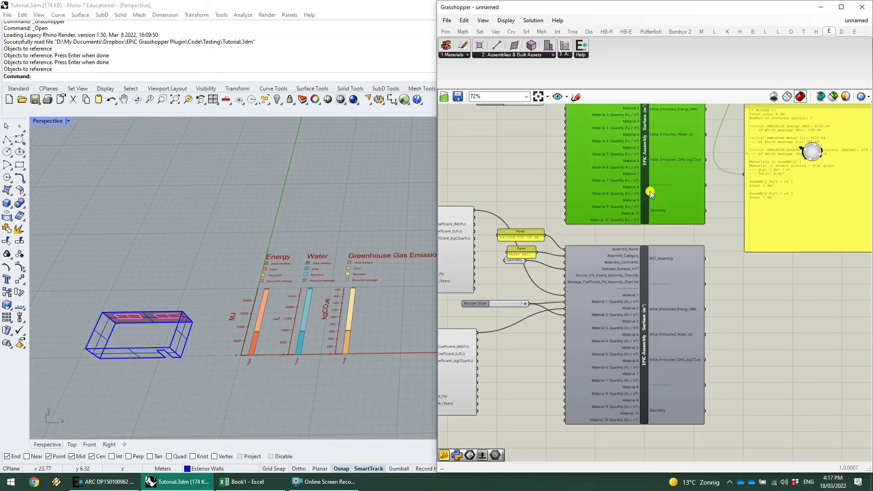
{"action": "left_click", "coordinate": [600, 343]}
{"action": "scroll", "coordinate": [599, 343], "scroll_direction": "down", "scroll_amount": 2}
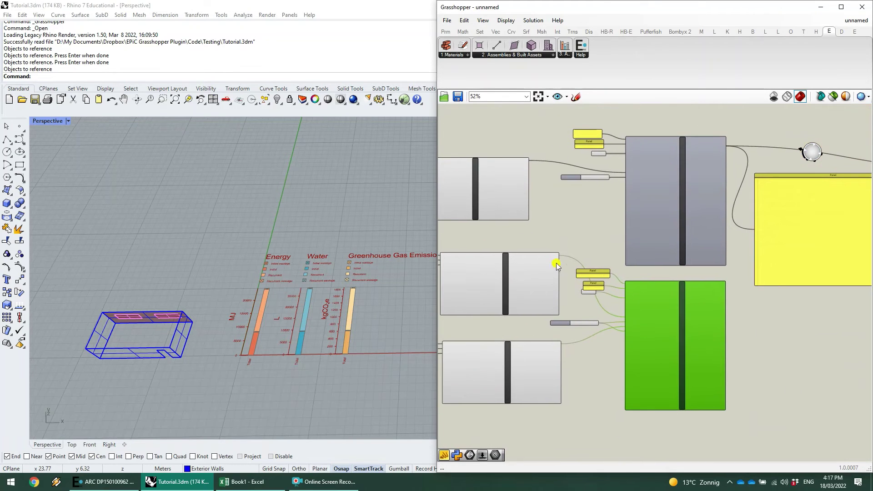
{"action": "scroll", "coordinate": [774, 264], "scroll_direction": "up", "scroll_amount": 1}
{"action": "right_click_drag", "start_coordinate": [775, 263], "coordinate": [627, 275]}
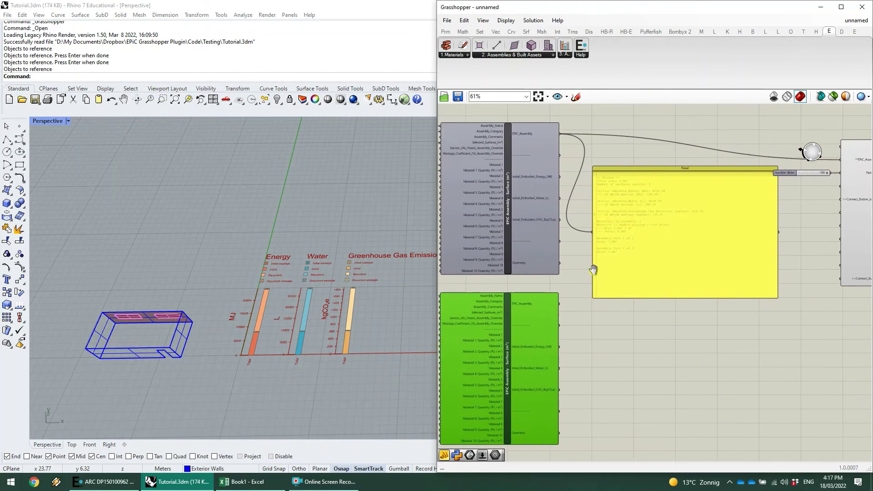
{"action": "left_click", "coordinate": [644, 356]}
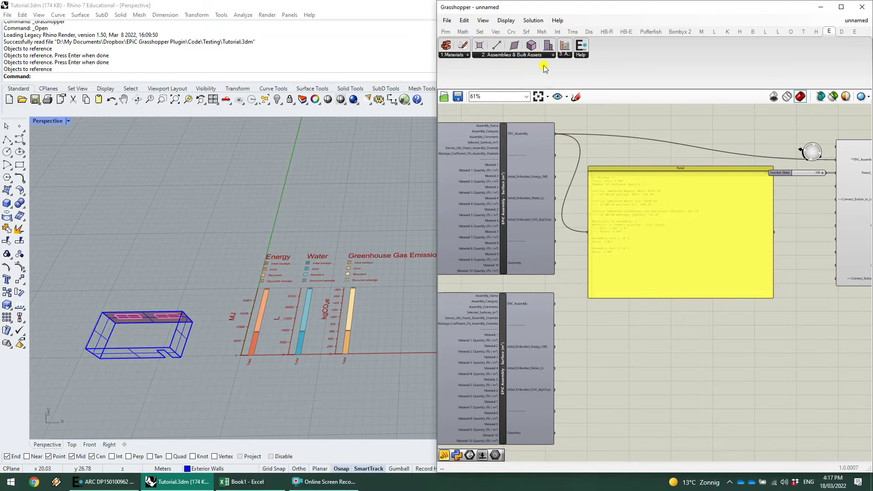
{"action": "left_click_drag", "start_coordinate": [548, 46], "coordinate": [681, 321]}
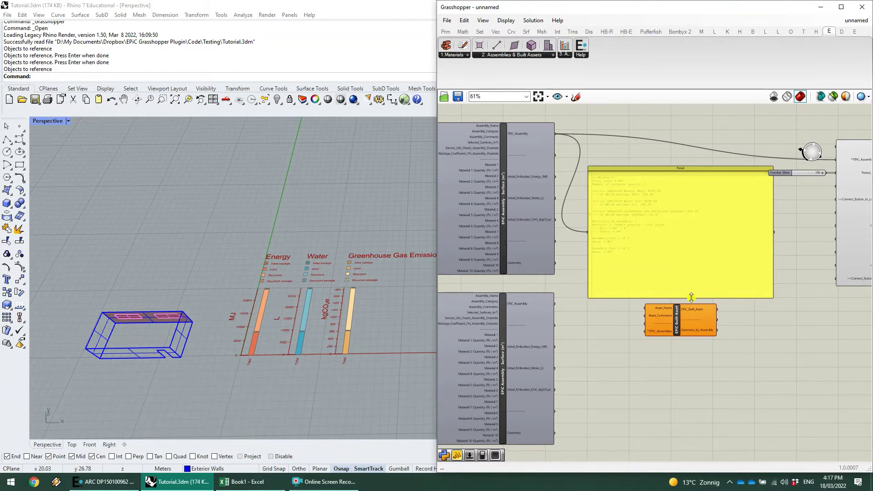
Step: Add a panel containing "northern wall" and connect it to the built asset's Asset_Name input
{"action": "scroll", "coordinate": [692, 297], "scroll_direction": "up", "scroll_amount": 1}
{"action": "double_click", "coordinate": [611, 310]}
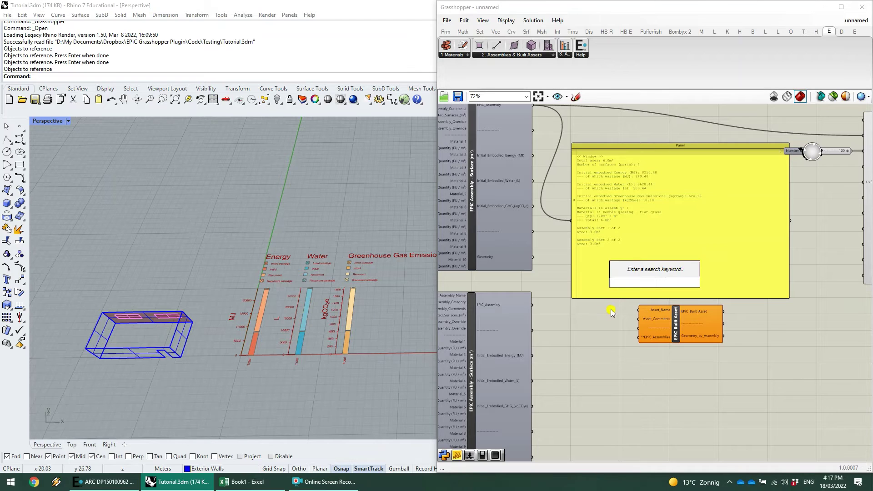
{"action": "type", "text": "\""}
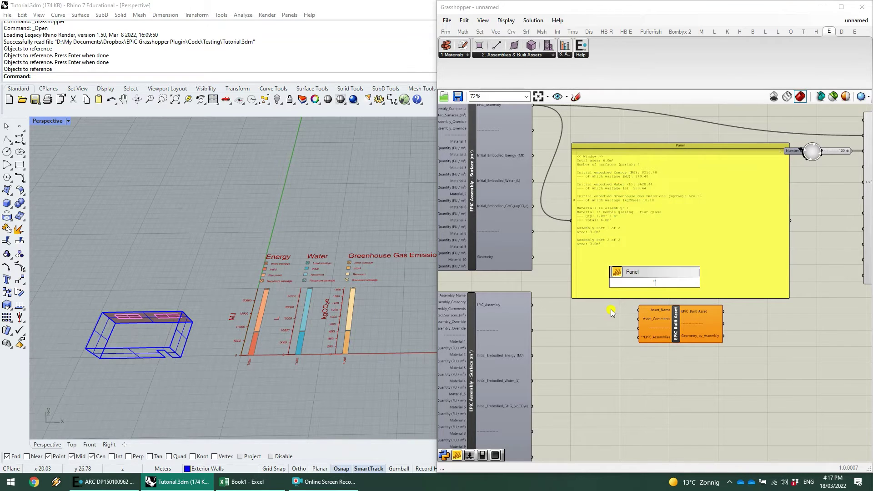
{"action": "type", "text": "northern wall"}
{"action": "key", "text": "Return"}
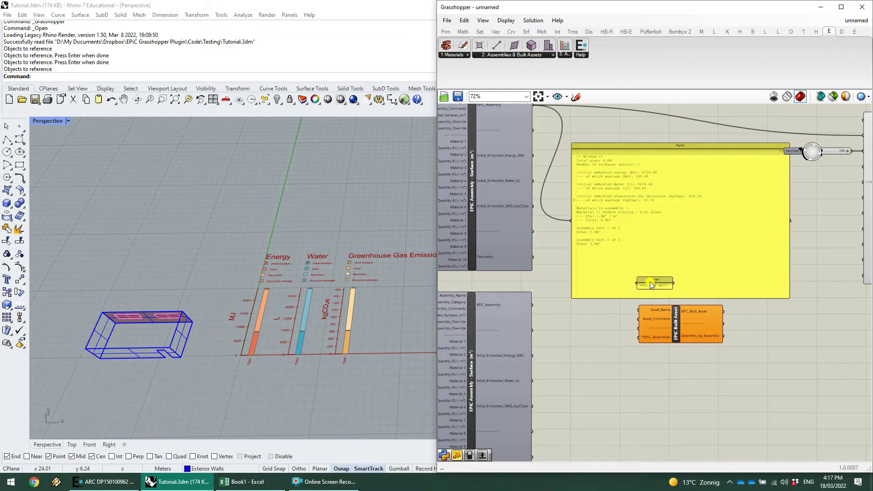
{"action": "left_click_drag", "start_coordinate": [652, 285], "coordinate": [639, 311]}
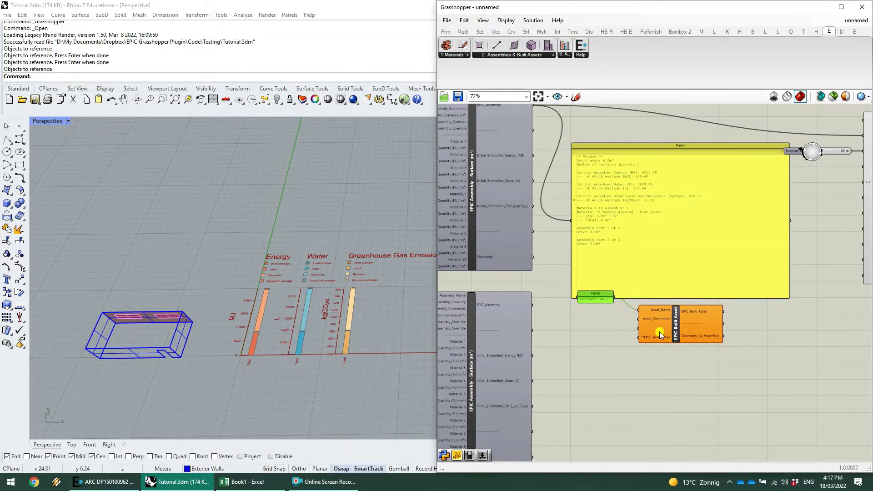
{"action": "left_click", "coordinate": [604, 336]}
Step: Connect the EPiC_Assembly outputs of both surface assemblies to the built asset's EPiC_Assemblies input and move the component slightly down
{"action": "left_click_drag", "start_coordinate": [533, 305], "coordinate": [639, 338]}
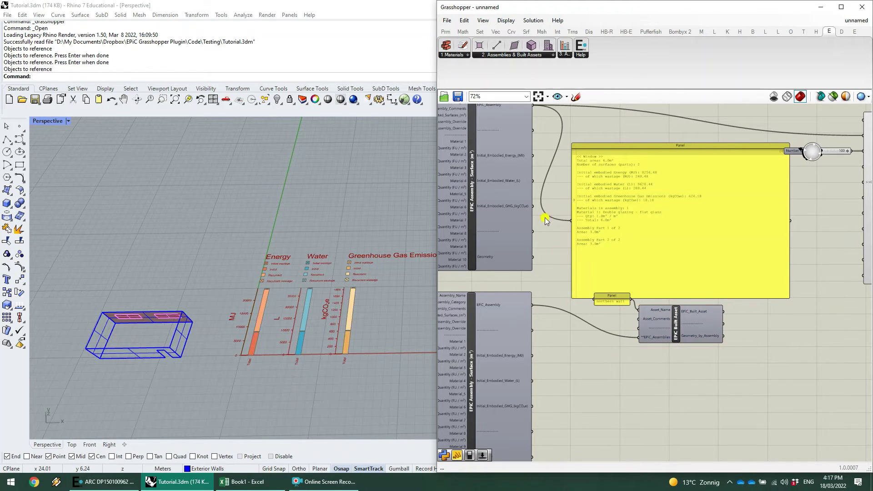
{"action": "scroll", "coordinate": [545, 217], "scroll_direction": "down", "scroll_amount": 1}
{"action": "scroll", "coordinate": [524, 136], "scroll_direction": "up", "scroll_amount": 1}
{"action": "left_click_drag", "start_coordinate": [530, 132], "coordinate": [635, 365], "text": "shift"}
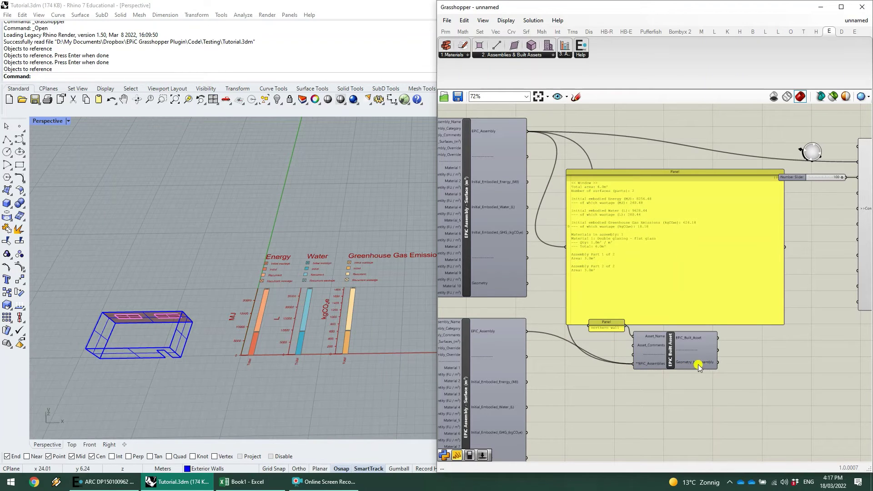
{"action": "left_click_drag", "start_coordinate": [689, 369], "coordinate": [691, 391]}
Step: Check the built asset's geometry in Rhino with a temporary Geometry parameter on Geometry_by_Assembly, and delete the parameter
{"action": "scroll", "coordinate": [731, 398], "scroll_direction": "up", "scroll_amount": 1}
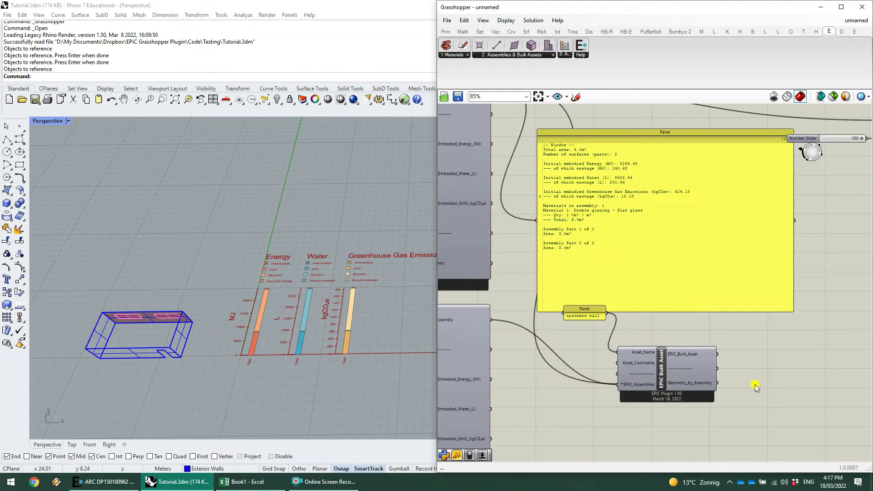
{"action": "double_click", "coordinate": [662, 282]}
{"action": "type", "text": "geom"}
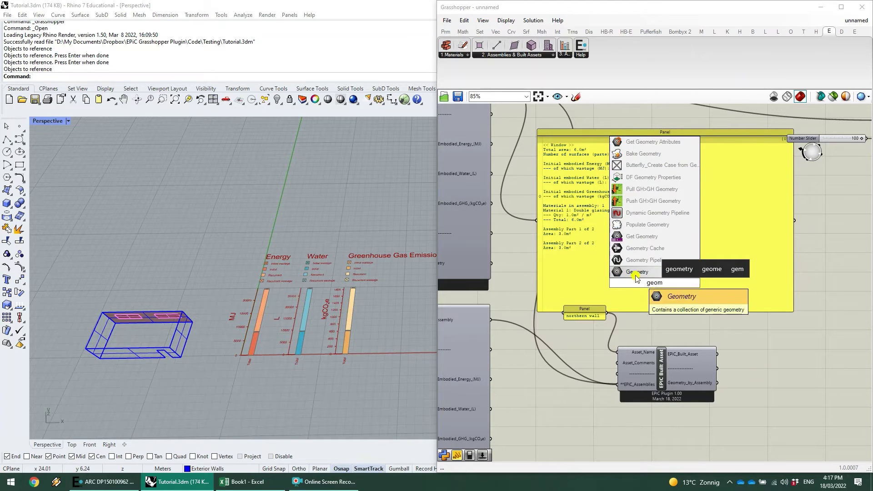
{"action": "key", "text": "Return"}
{"action": "left_click_drag", "start_coordinate": [654, 283], "coordinate": [750, 381]}
{"action": "scroll", "coordinate": [153, 322], "scroll_direction": "up", "scroll_amount": 3}
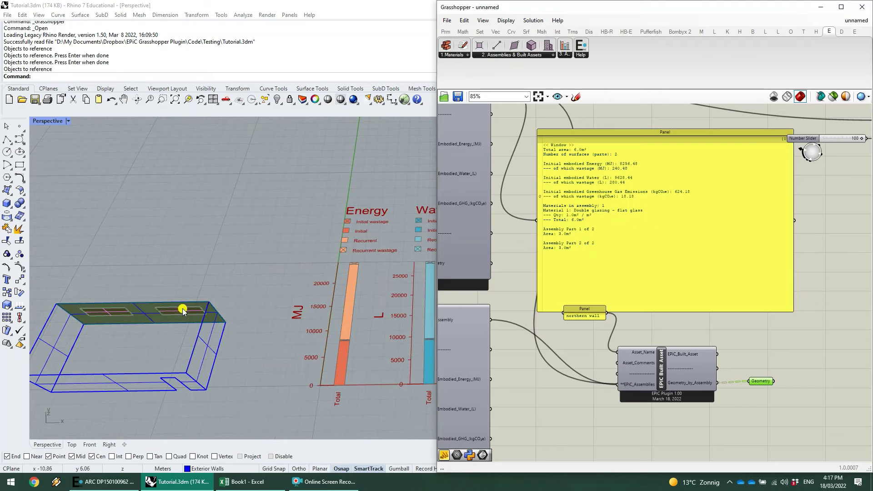
{"action": "scroll", "coordinate": [693, 383], "scroll_direction": "down", "scroll_amount": 1}
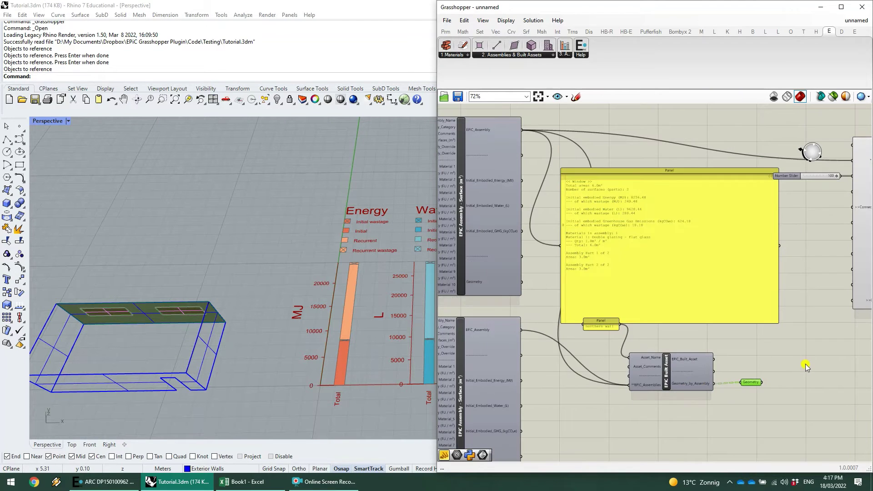
{"action": "key", "text": "Delete"}
Step: Replace the analysis component's EPiC_Assemblies_or_Built_Assets source with the EPiC_Built_Asset output and inspect the graphs in the Rhino viewport
{"action": "right_click_drag", "start_coordinate": [750, 382], "coordinate": [654, 372]}
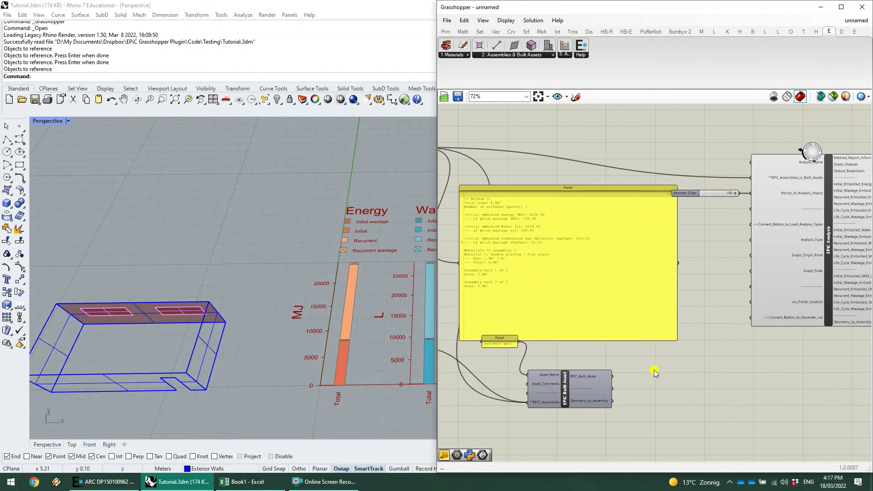
{"action": "left_click_drag", "start_coordinate": [647, 364], "coordinate": [752, 179]}
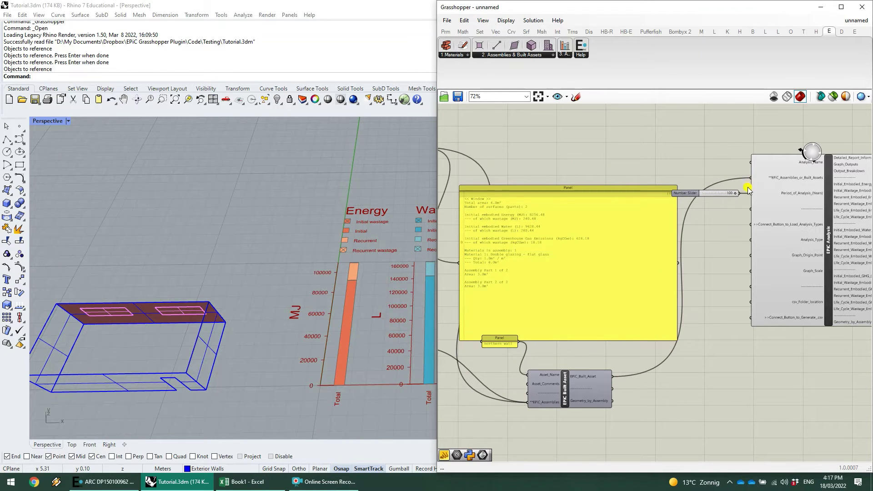
{"action": "scroll", "coordinate": [296, 306], "scroll_direction": "down", "scroll_amount": 3}
{"action": "scroll", "coordinate": [362, 296], "scroll_direction": "up", "scroll_amount": 5}
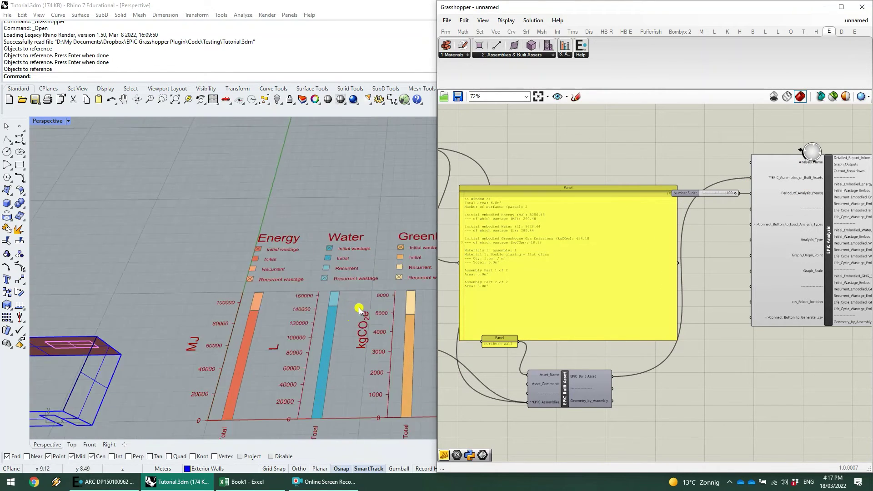
{"action": "scroll", "coordinate": [271, 301], "scroll_direction": "down", "scroll_amount": 1}
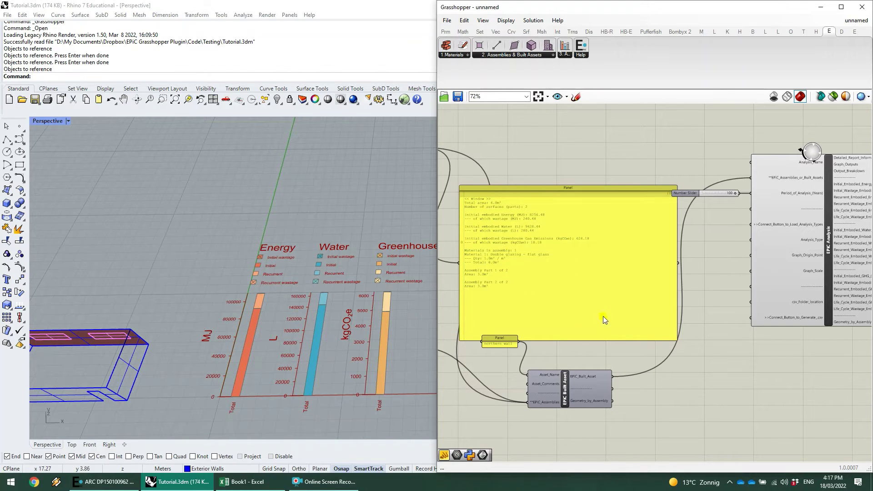
Step: Delete the window assembly's report panel and move the EPiC Analysis component and its period slider beside the built asset
{"action": "left_click", "coordinate": [622, 259]}
{"action": "key", "text": "Delete"}
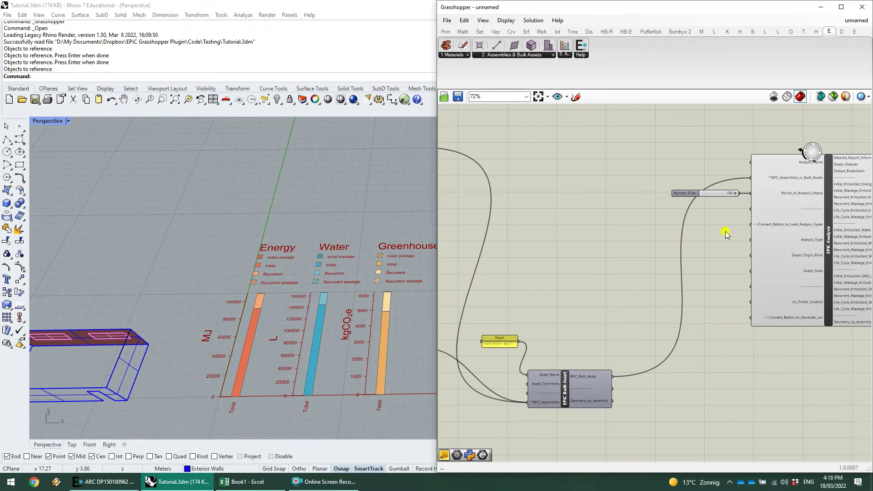
{"action": "left_click_drag", "start_coordinate": [802, 246], "coordinate": [710, 324]}
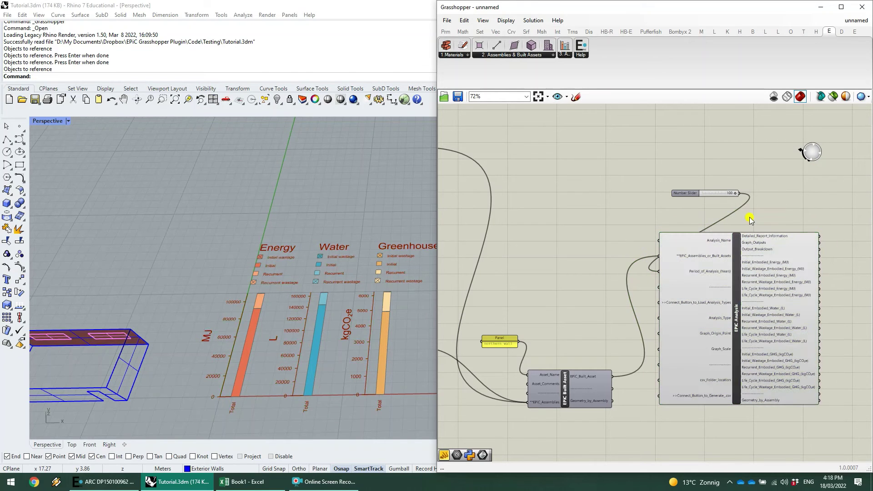
{"action": "left_click_drag", "start_coordinate": [704, 199], "coordinate": [585, 265]}
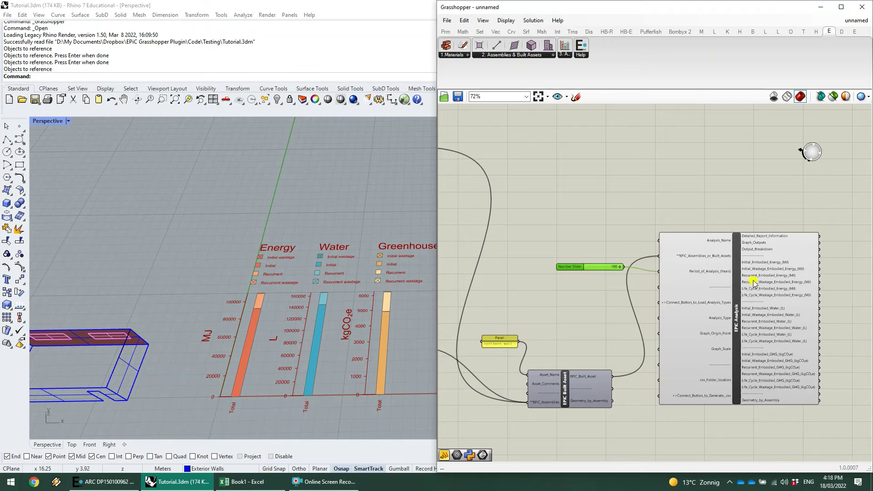
{"action": "left_click_drag", "start_coordinate": [760, 289], "coordinate": [762, 287]}
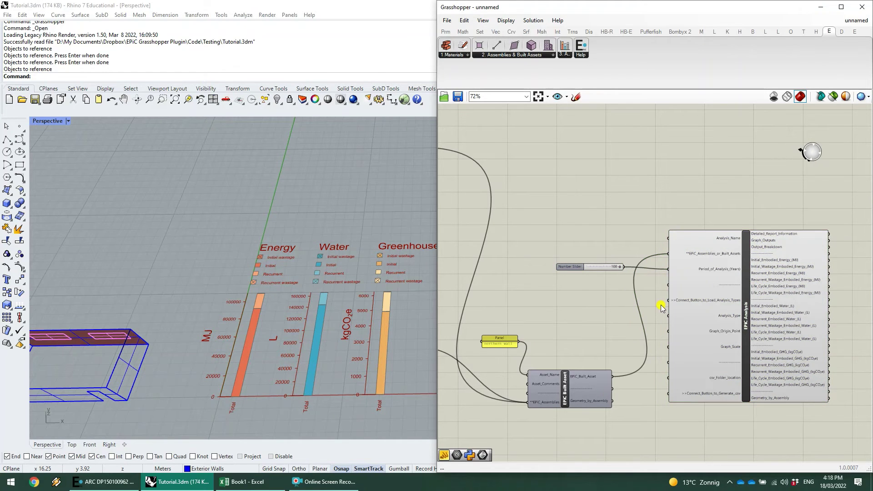
Step: Add a Button, connect it to the analysis component's Connect_Button_to_Load_Analysis_Types input, and trigger it to load the analysis types
{"action": "scroll", "coordinate": [678, 303], "scroll_direction": "up", "scroll_amount": 2}
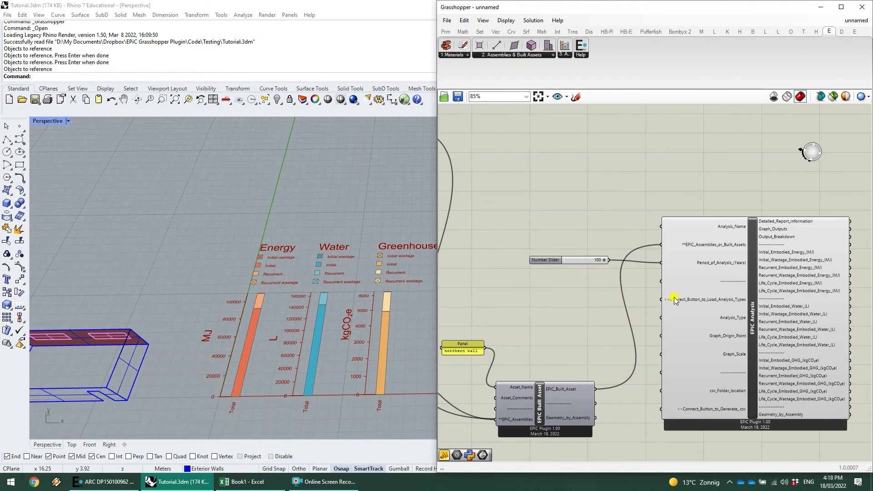
{"action": "double_click", "coordinate": [632, 304]}
{"action": "type", "text": "buttom"}
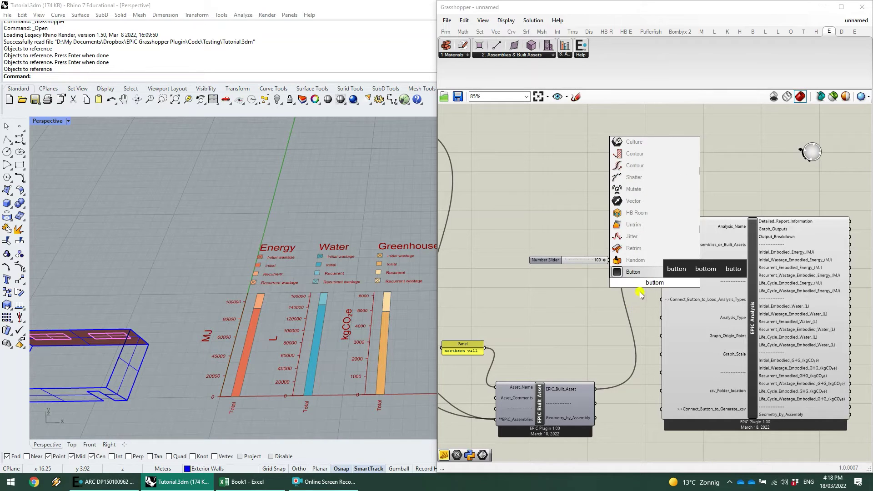
{"action": "left_click", "coordinate": [643, 272]}
{"action": "left_click_drag", "start_coordinate": [574, 302], "coordinate": [662, 300]}
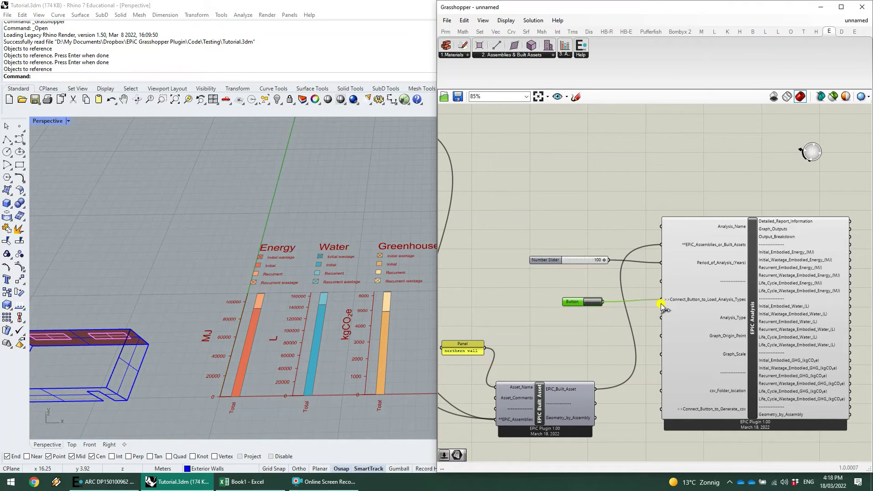
{"action": "left_click", "coordinate": [593, 302]}
Step: Line up the analysis type list under the button, set it to By Material, and view the graphs in Rhino
{"action": "left_click_drag", "start_coordinate": [579, 321], "coordinate": [588, 322]}
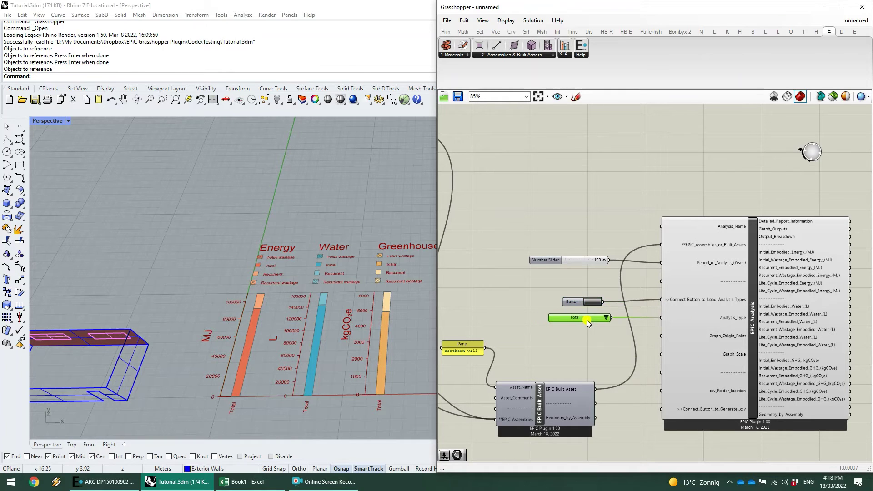
{"action": "left_click", "coordinate": [606, 318]}
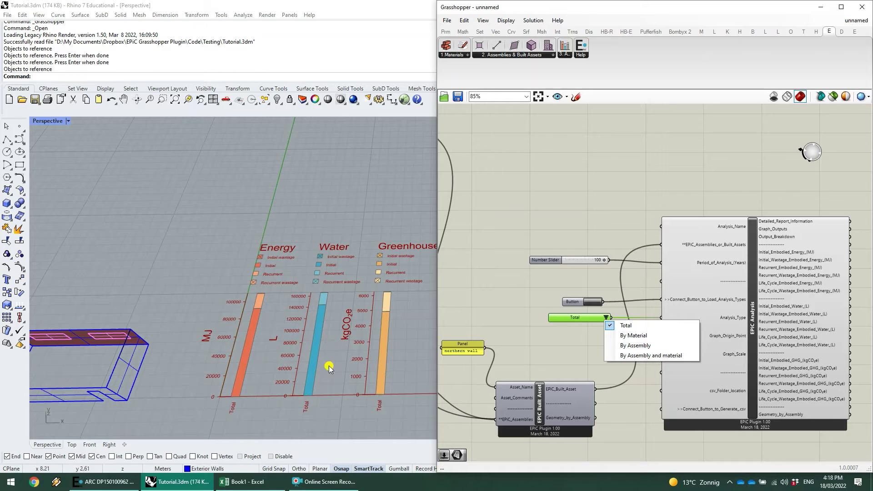
{"action": "left_click", "coordinate": [674, 340]}
{"action": "right_click_drag", "start_coordinate": [322, 357], "coordinate": [300, 388]}
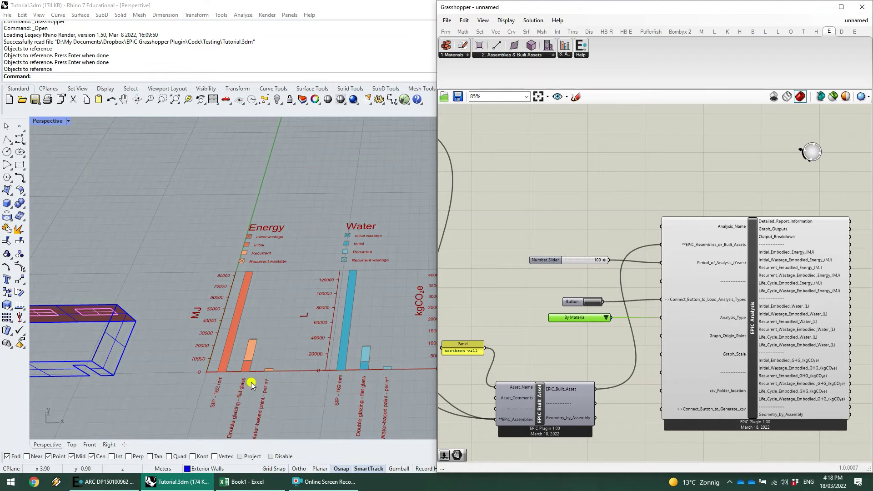
Step: Set the analysis type list to By Assembly to view the graphs split by assembly
{"action": "right_click_drag", "start_coordinate": [251, 344], "coordinate": [272, 395]}
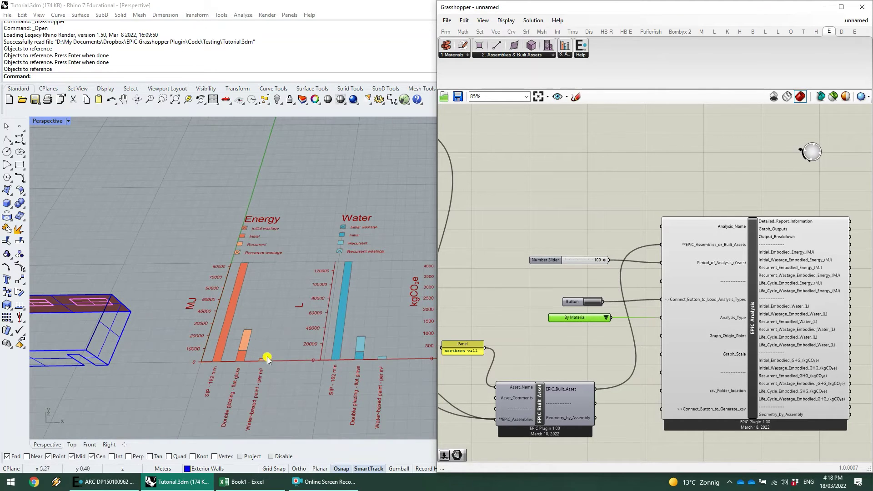
{"action": "left_click", "coordinate": [606, 318]}
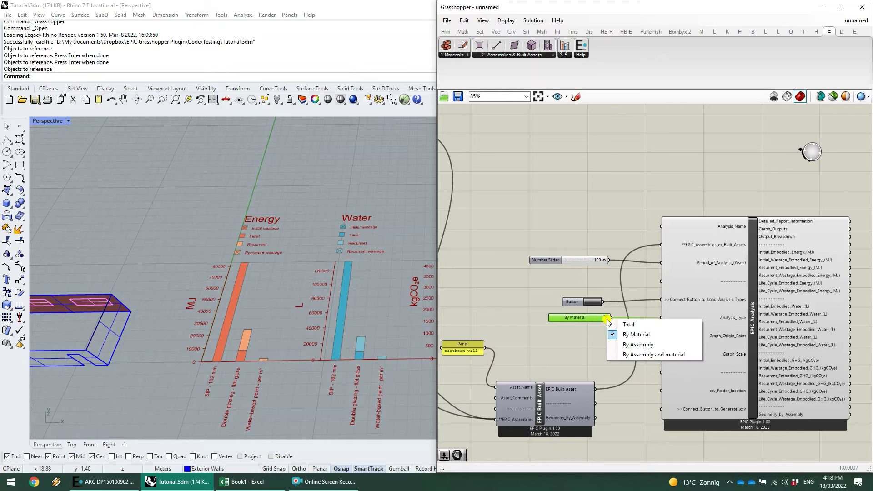
{"action": "left_click", "coordinate": [634, 343]}
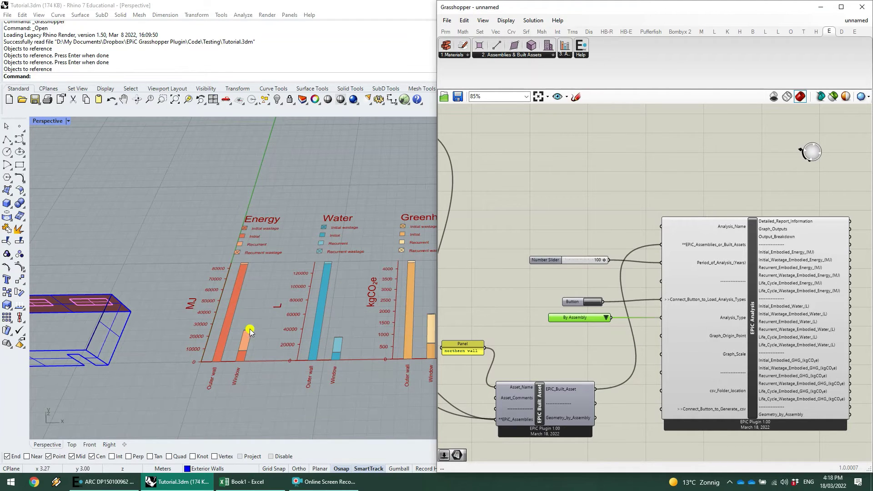
Step: Set the analysis type list to By Assembly and material and inspect the graphs in the Rhino viewport
{"action": "left_click", "coordinate": [606, 317]}
{"action": "left_click", "coordinate": [624, 352]}
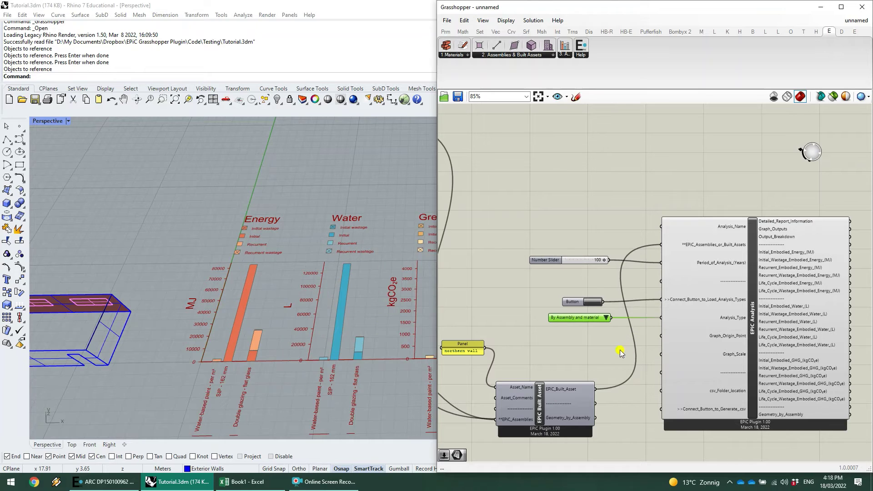
{"action": "scroll", "coordinate": [202, 411], "scroll_direction": "up", "scroll_amount": 3}
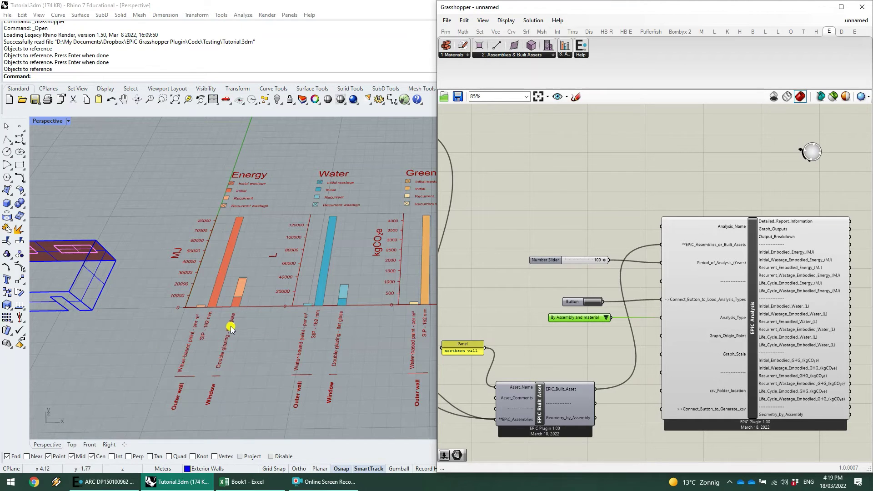
Step: Add a Panel beside the EPiC Analysis component, connect it to Detailed_Report_Information, and enlarge it to show the report
{"action": "scroll", "coordinate": [509, 321], "scroll_direction": "down", "scroll_amount": 1}
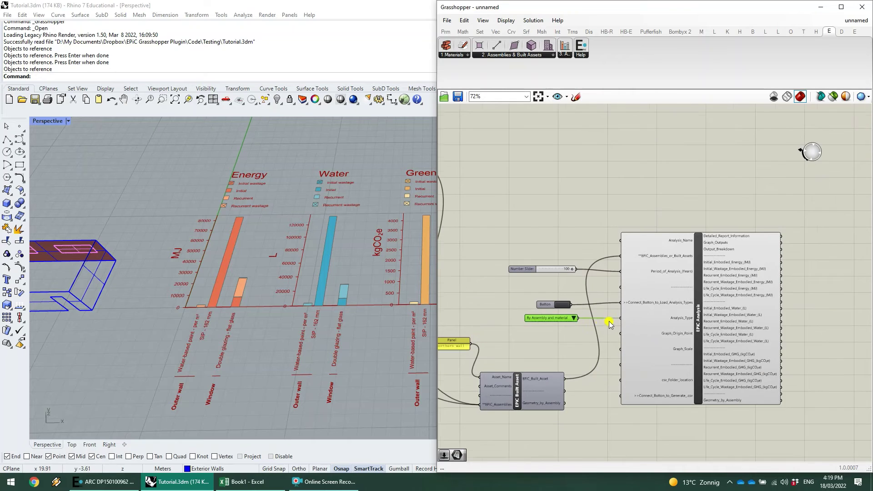
{"action": "right_click_drag", "start_coordinate": [821, 288], "coordinate": [708, 275]}
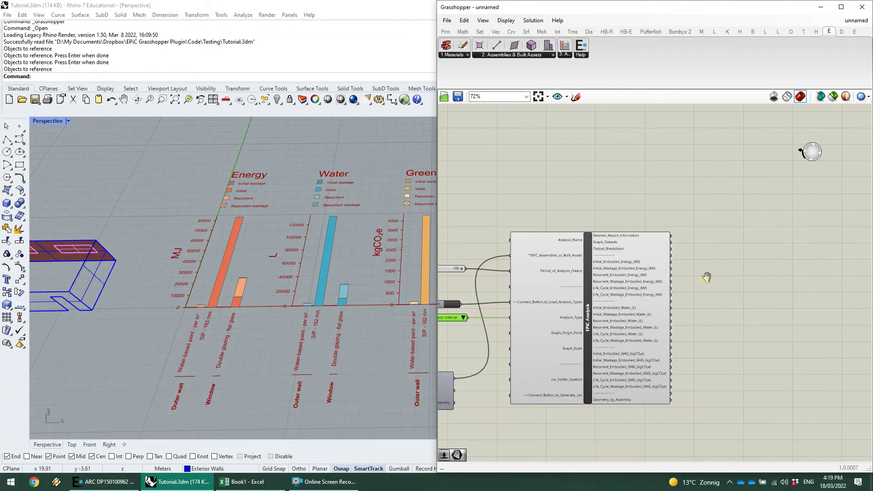
{"action": "scroll", "coordinate": [689, 289], "scroll_direction": "up", "scroll_amount": 1}
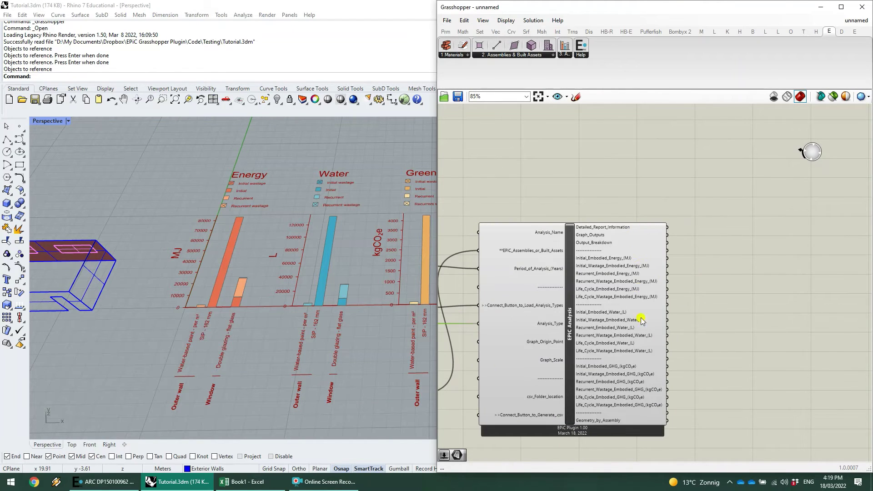
{"action": "scroll", "coordinate": [664, 376], "scroll_direction": "up", "scroll_amount": 1}
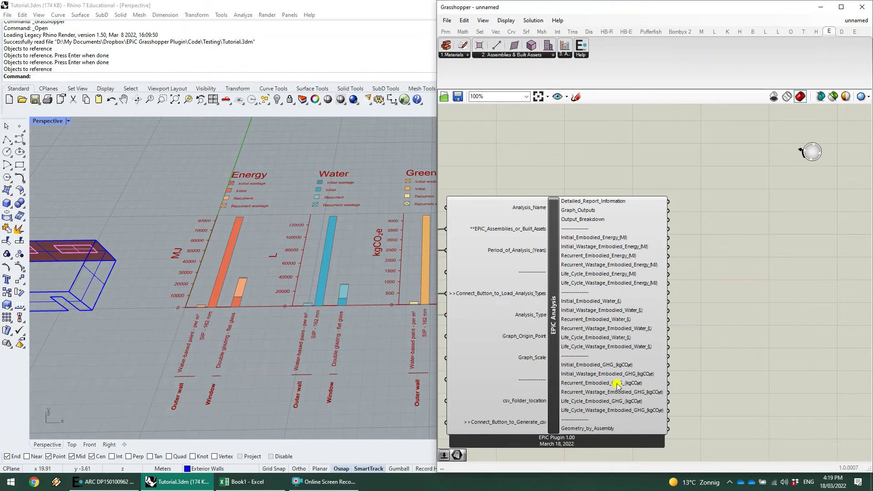
{"action": "mouse_move", "coordinate": [594, 219]}
{"action": "double_click", "coordinate": [655, 285]}
{"action": "type", "text": "panel"}
{"action": "key", "text": "Return"}
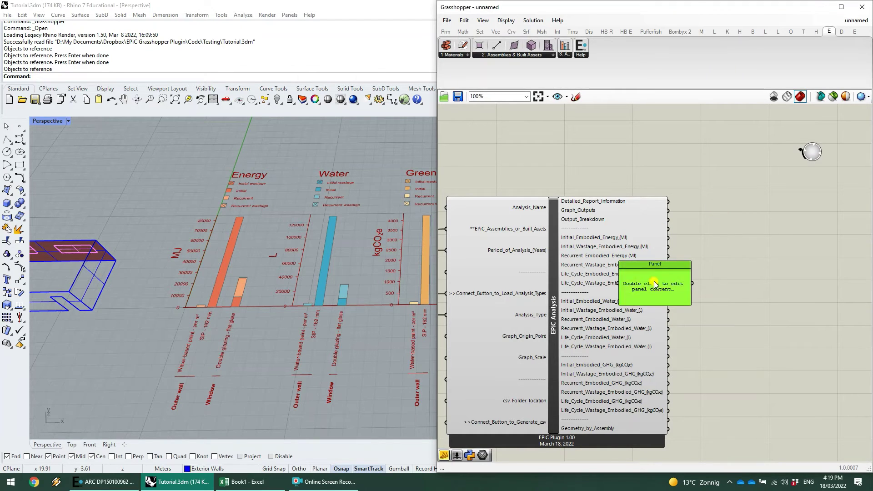
{"action": "left_click_drag", "start_coordinate": [655, 284], "coordinate": [739, 204]}
{"action": "left_click_drag", "start_coordinate": [672, 203], "coordinate": [703, 204]}
{"action": "left_click_drag", "start_coordinate": [777, 216], "coordinate": [813, 464]}
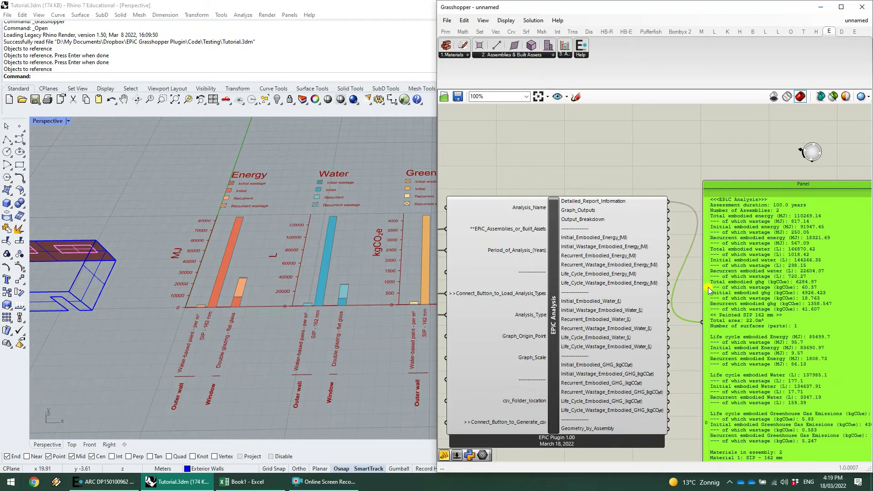
Step: Widen the report panel, read the report through to its end, and move the panel clear of the analysis component
{"action": "scroll", "coordinate": [708, 288], "scroll_direction": "down", "scroll_amount": 2}
{"action": "scroll", "coordinate": [817, 294], "scroll_direction": "up", "scroll_amount": 2}
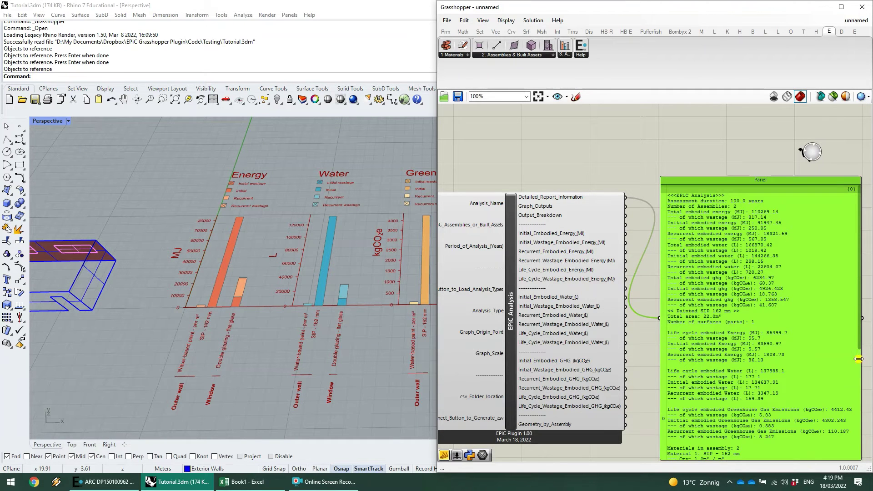
{"action": "scroll", "coordinate": [774, 287], "scroll_direction": "down", "scroll_amount": 1}
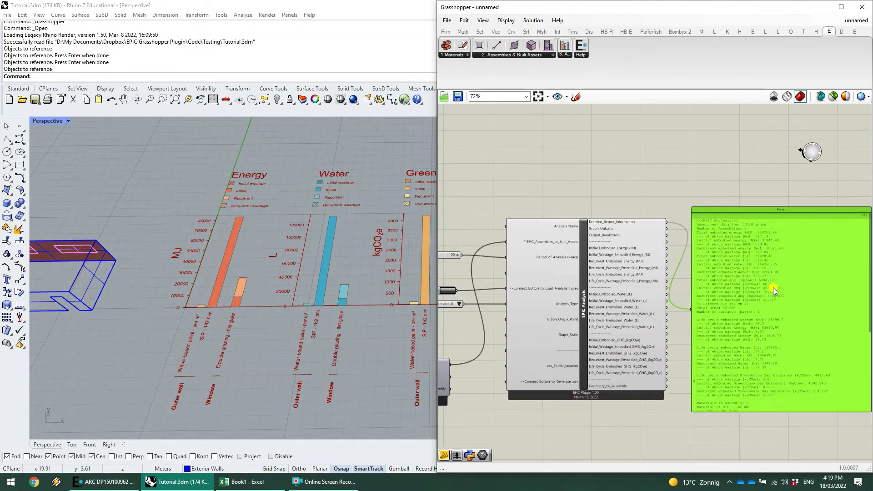
{"action": "scroll", "coordinate": [762, 371], "scroll_direction": "up", "scroll_amount": 1}
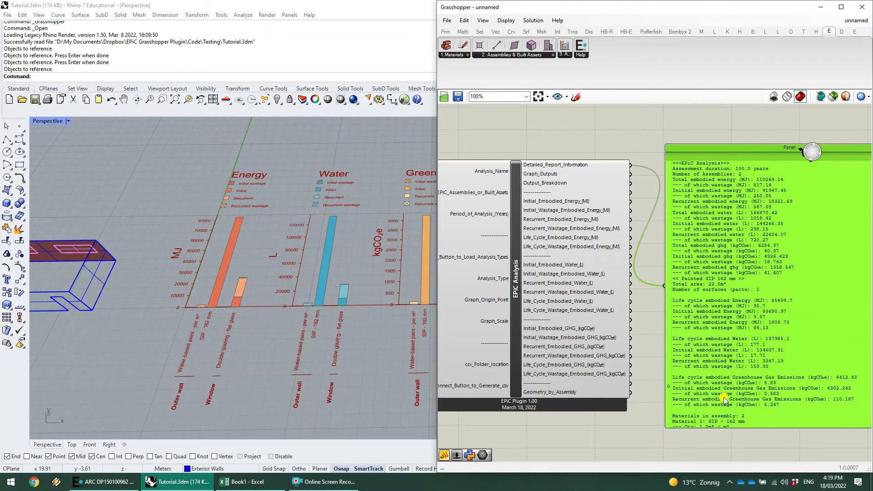
{"action": "left_click_drag", "start_coordinate": [665, 387], "coordinate": [629, 387]}
{"action": "scroll", "coordinate": [673, 353], "scroll_direction": "down", "scroll_amount": 2}
{"action": "scroll", "coordinate": [790, 337], "scroll_direction": "up", "scroll_amount": 1}
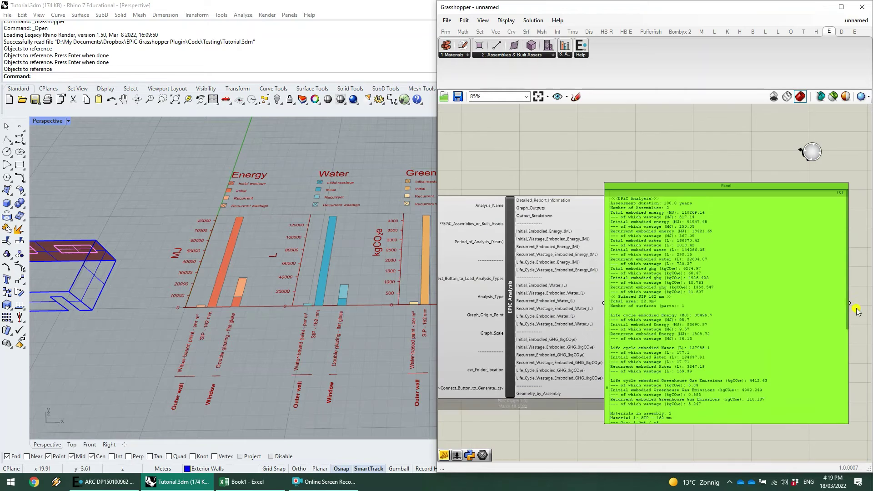
{"action": "left_click_drag", "start_coordinate": [845, 302], "coordinate": [841, 397]}
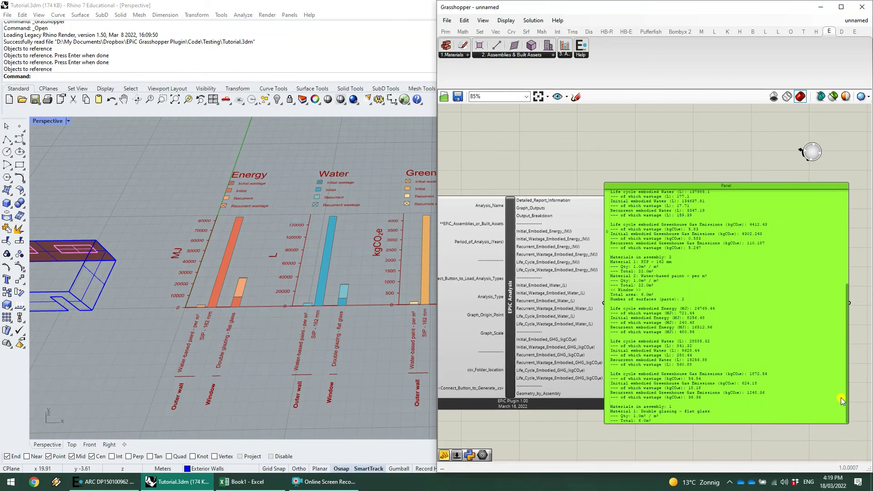
{"action": "left_click_drag", "start_coordinate": [697, 293], "coordinate": [730, 294]}
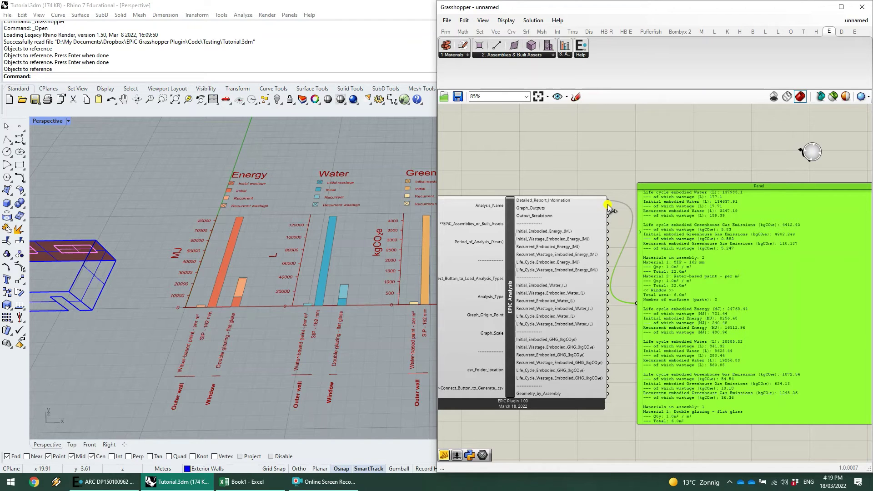
Step: Replace the panel's source with the Graph_Outputs output and examine the listed graph elements
{"action": "left_click_drag", "start_coordinate": [608, 208], "coordinate": [639, 304]}
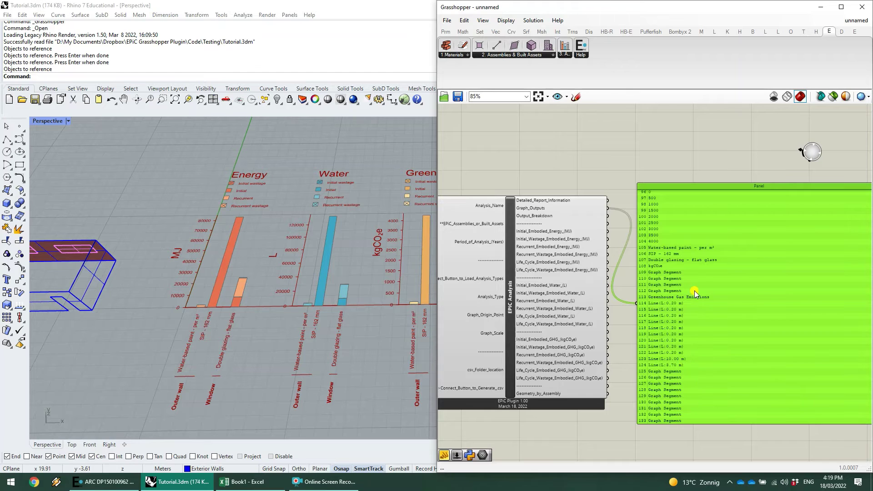
{"action": "scroll", "coordinate": [692, 260], "scroll_direction": "up", "scroll_amount": 3}
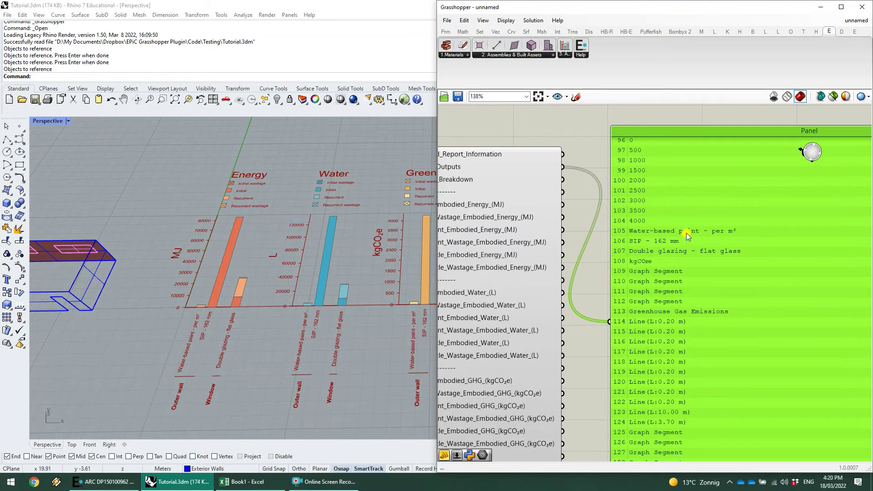
{"action": "scroll", "coordinate": [696, 266], "scroll_direction": "down", "scroll_amount": 2}
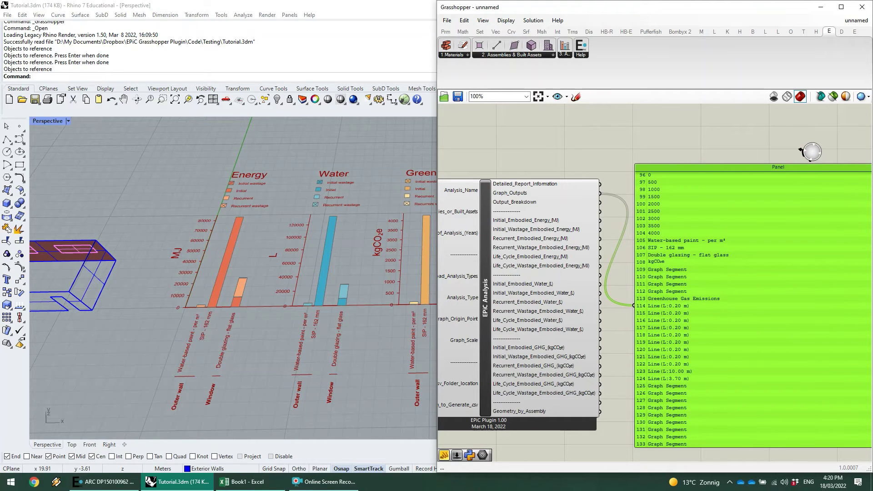
{"action": "scroll", "coordinate": [802, 149], "scroll_direction": "up", "scroll_amount": 1}
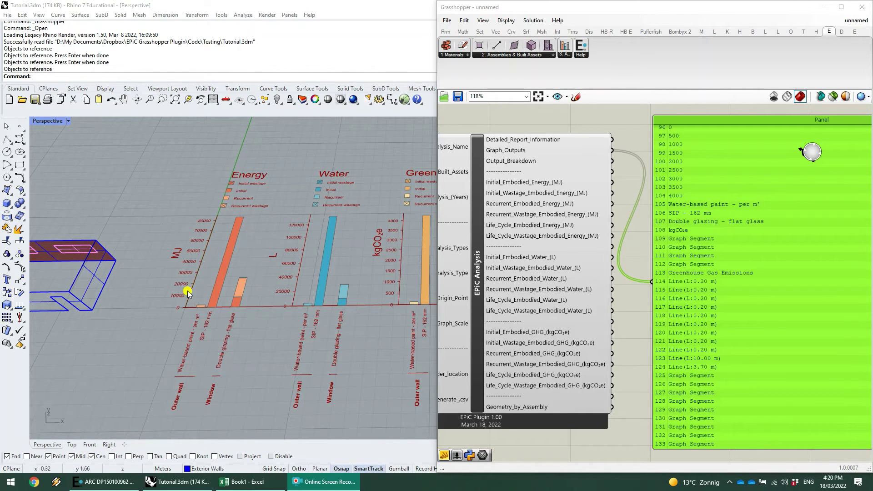
Step: Make Output_Breakdown the panel's only source, removing the Graph_Outputs connection, and examine how the assemblies and materials are listed
{"action": "left_click", "coordinate": [760, 222]}
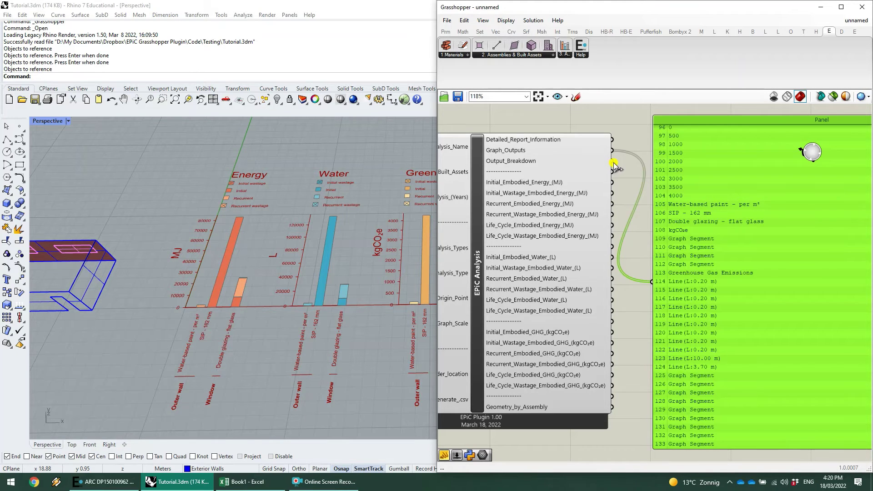
{"action": "left_click_drag", "start_coordinate": [613, 163], "coordinate": [654, 283], "text": "shift"}
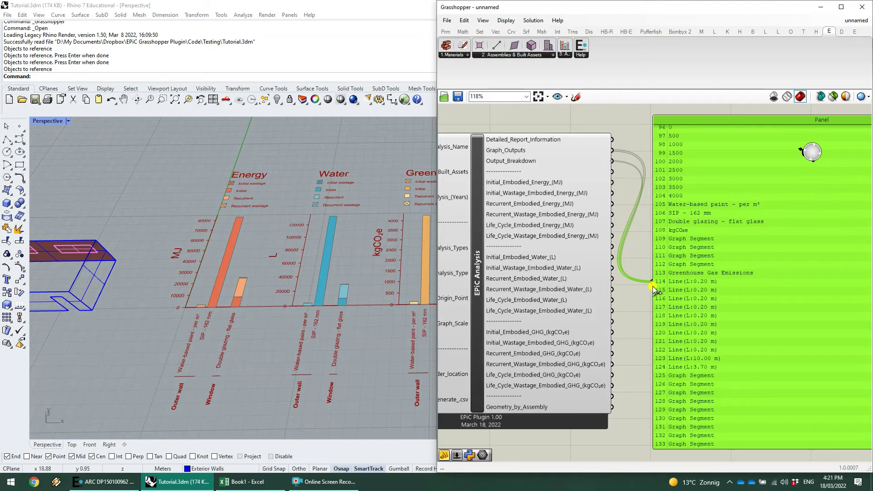
{"action": "left_click_drag", "start_coordinate": [654, 289], "coordinate": [653, 289]}
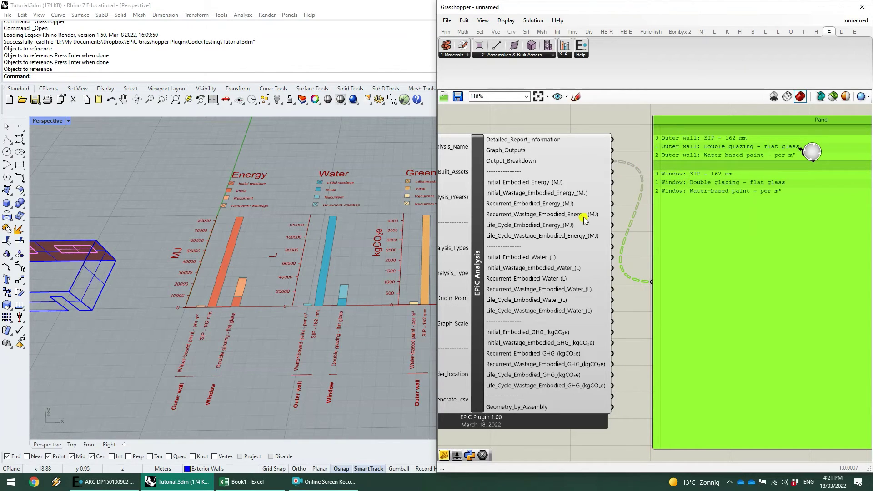
{"action": "scroll", "coordinate": [594, 223], "scroll_direction": "down", "scroll_amount": 3}
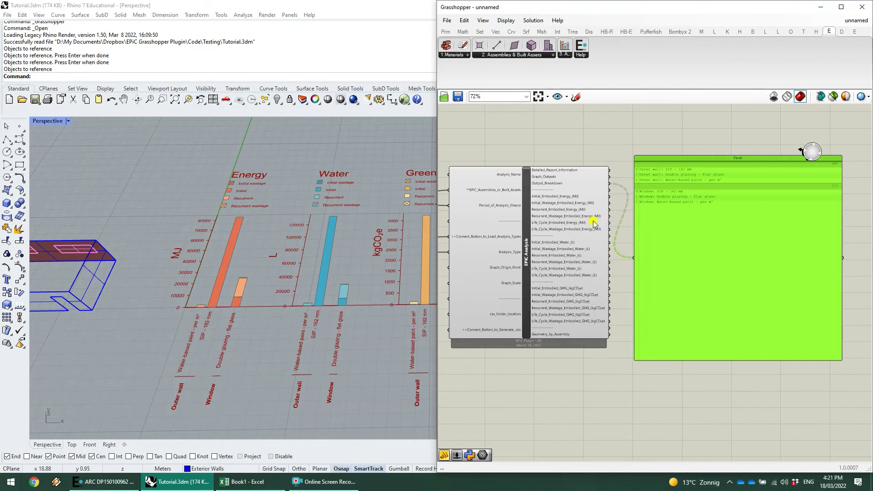
{"action": "scroll", "coordinate": [478, 257], "scroll_direction": "down", "scroll_amount": 2}
{"action": "scroll", "coordinate": [468, 250], "scroll_direction": "up", "scroll_amount": 2}
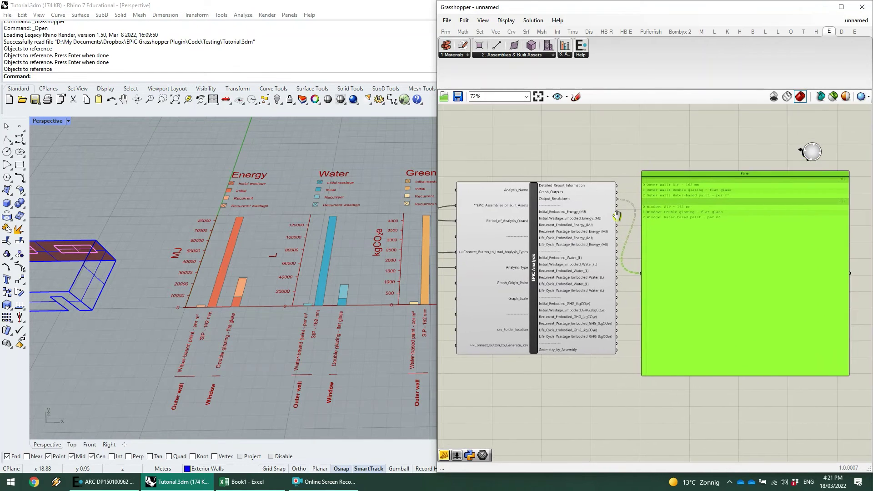
{"action": "scroll", "coordinate": [650, 187], "scroll_direction": "up", "scroll_amount": 2}
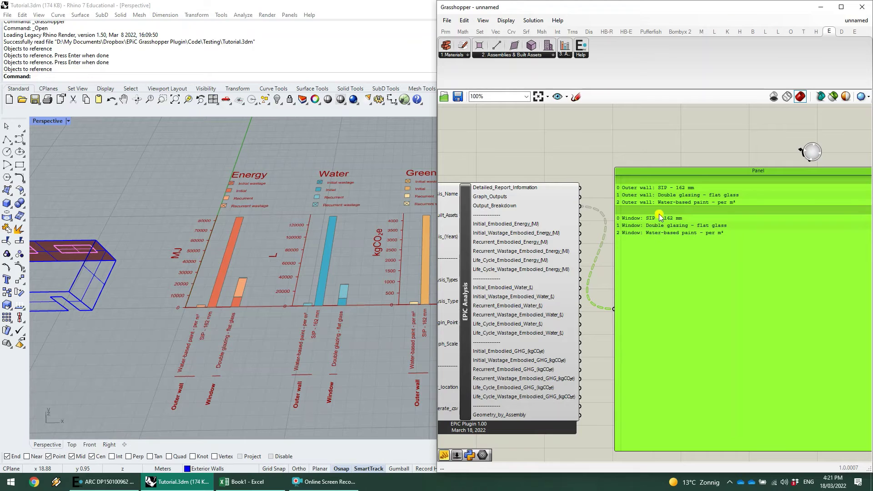
Step: Shorten the breakdown panel to fit its list and place a copy of it directly below
{"action": "left_click", "coordinate": [590, 228]}
{"action": "scroll", "coordinate": [581, 237], "scroll_direction": "down", "scroll_amount": 2}
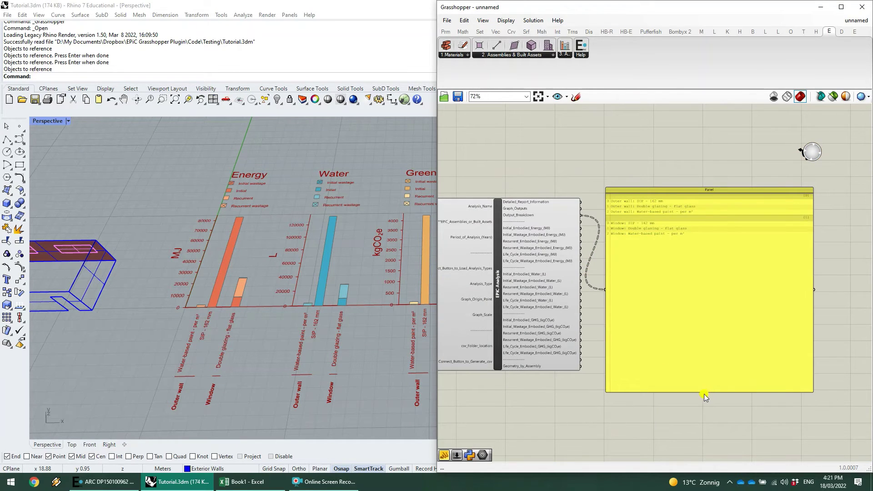
{"action": "left_click_drag", "start_coordinate": [707, 390], "coordinate": [731, 275]}
Step: Replace the lower panel's source with Initial_Embodied_Energy_(MJ) and compare its values with the breakdown entries above
{"action": "left_click_drag", "start_coordinate": [581, 228], "coordinate": [606, 273]}
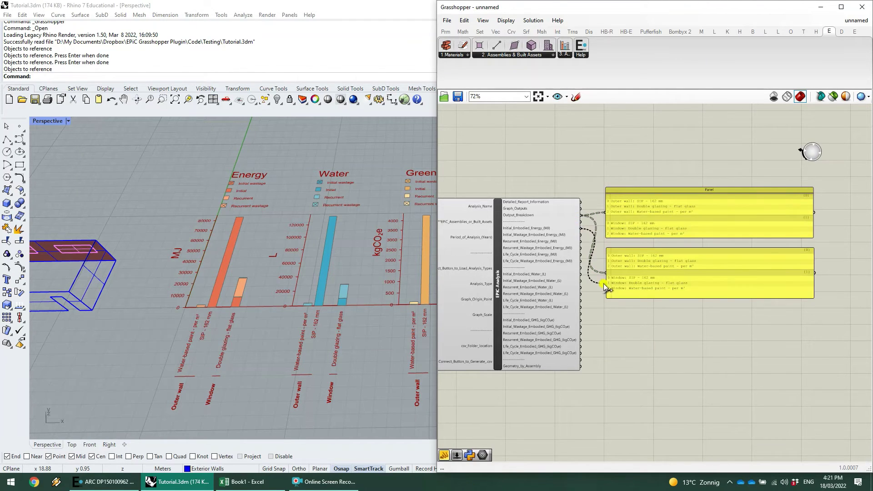
{"action": "scroll", "coordinate": [632, 273], "scroll_direction": "up", "scroll_amount": 3}
{"action": "scroll", "coordinate": [598, 230], "scroll_direction": "up", "scroll_amount": 1}
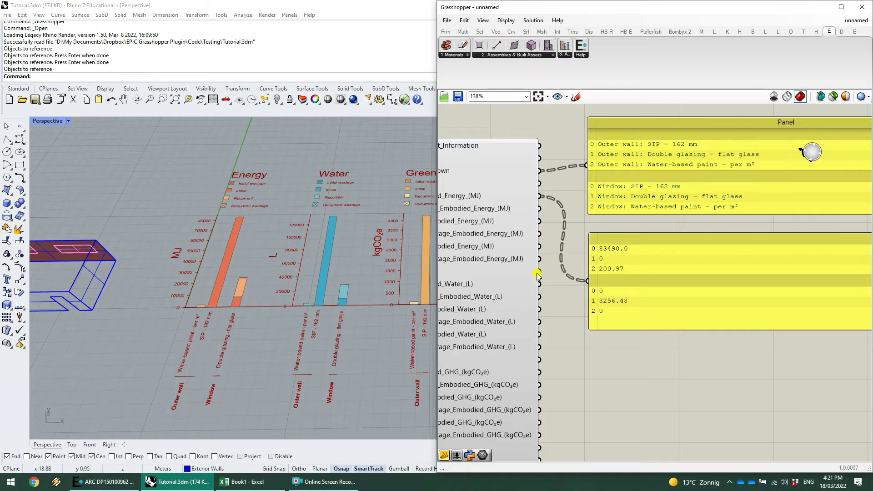
{"action": "scroll", "coordinate": [578, 271], "scroll_direction": "down", "scroll_amount": 1}
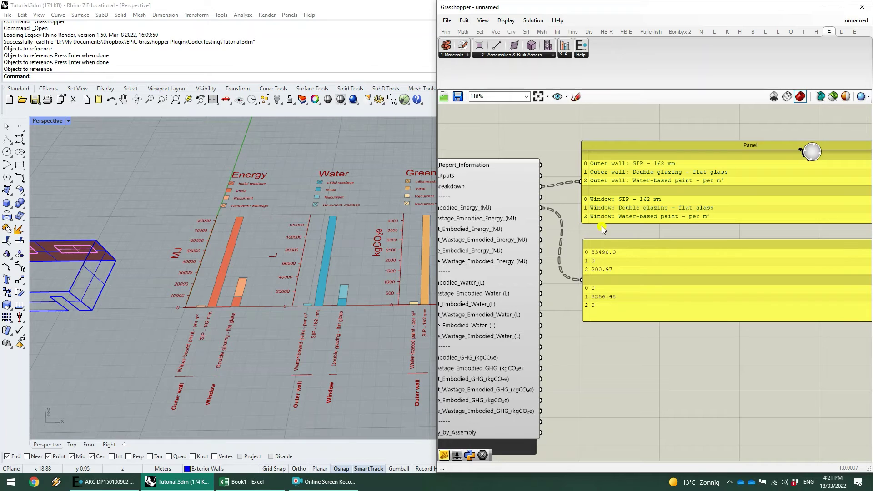
{"action": "right_click_drag", "start_coordinate": [579, 194], "coordinate": [626, 198]}
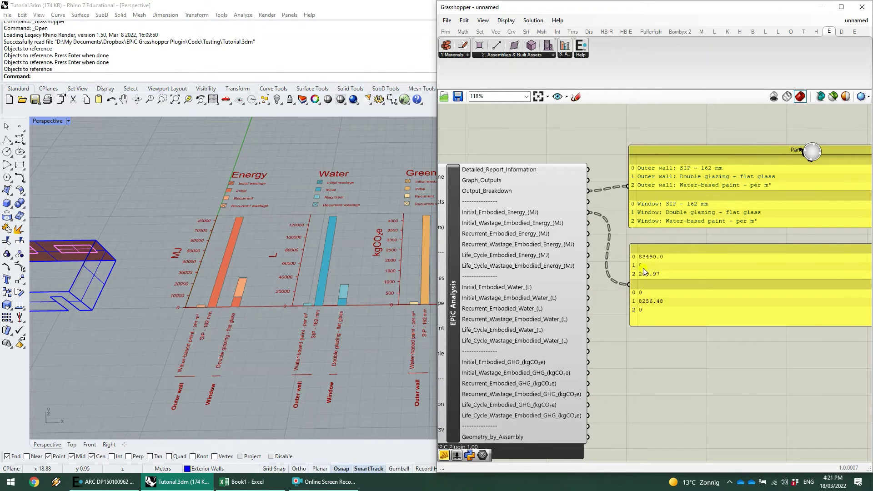
{"action": "scroll", "coordinate": [630, 270], "scroll_direction": "down", "scroll_amount": 1}
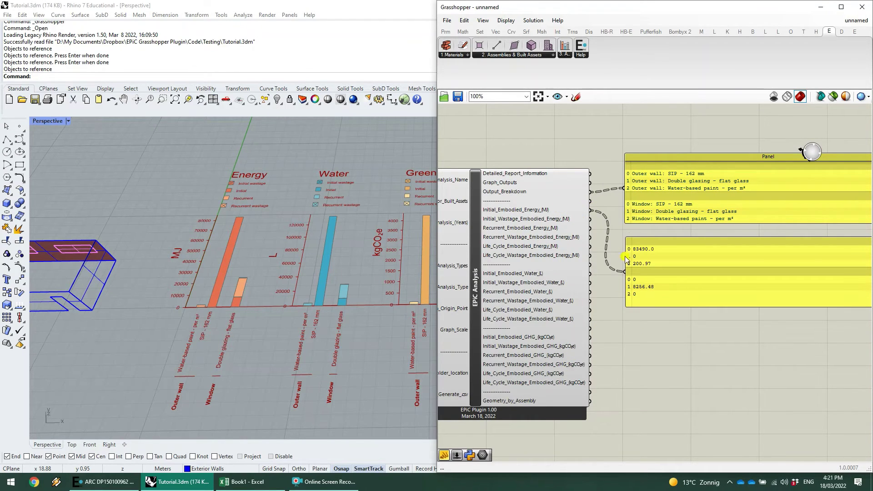
{"action": "right_click_drag", "start_coordinate": [629, 231], "coordinate": [694, 237]}
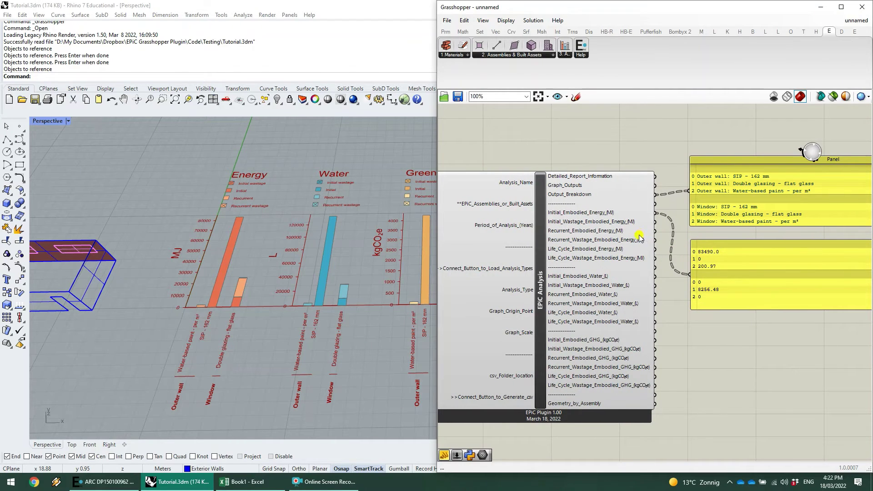
{"action": "right_click_drag", "start_coordinate": [627, 225], "coordinate": [653, 219]}
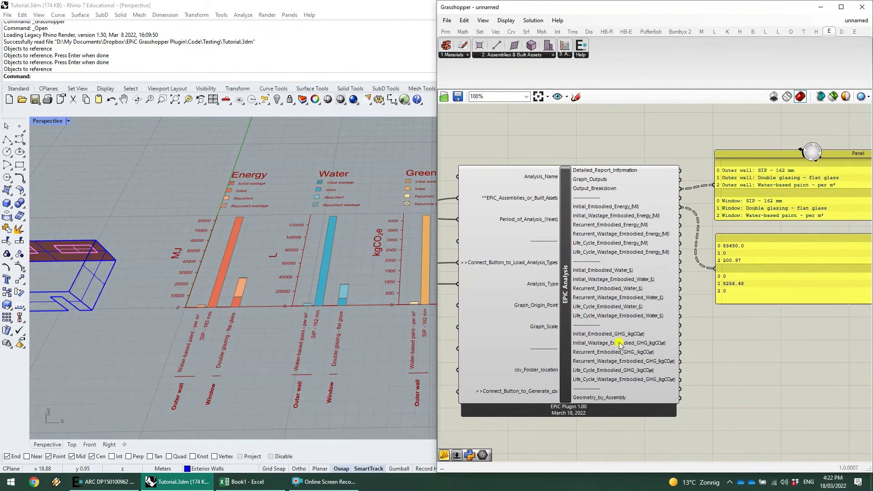
Step: Delete the Output_Breakdown panel and select the Initial_Embodied_Energy values panel below it
{"action": "left_click", "coordinate": [737, 190]}
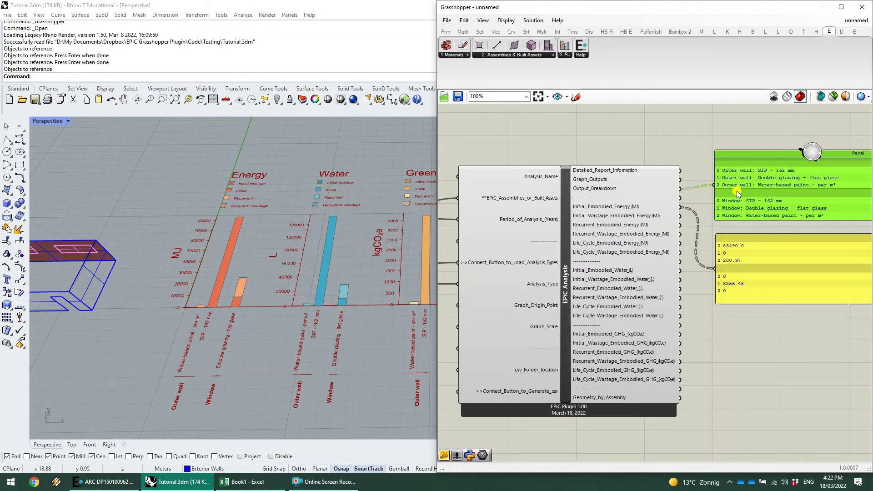
{"action": "key", "text": "Delete"}
{"action": "left_click", "coordinate": [735, 268]}
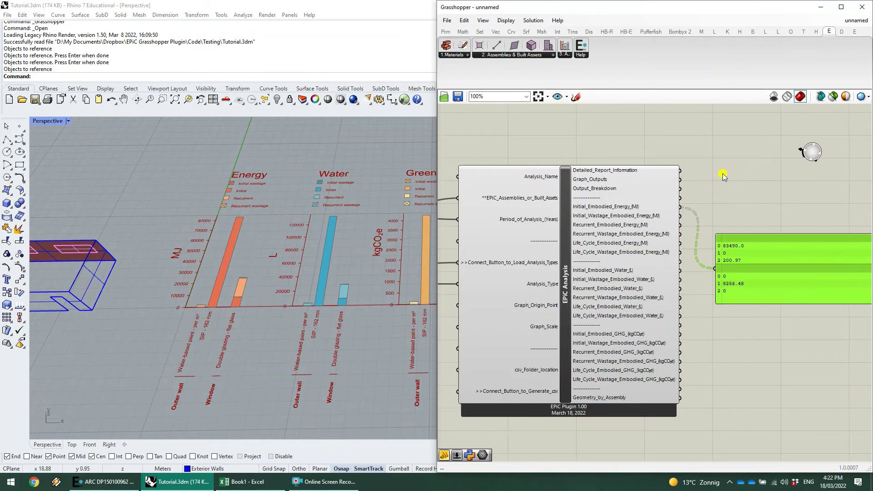
Step: Add an EPiC Custom Material component below the existing EPiC Material components on the canvas
{"action": "scroll", "coordinate": [723, 175], "scroll_direction": "down", "scroll_amount": 6}
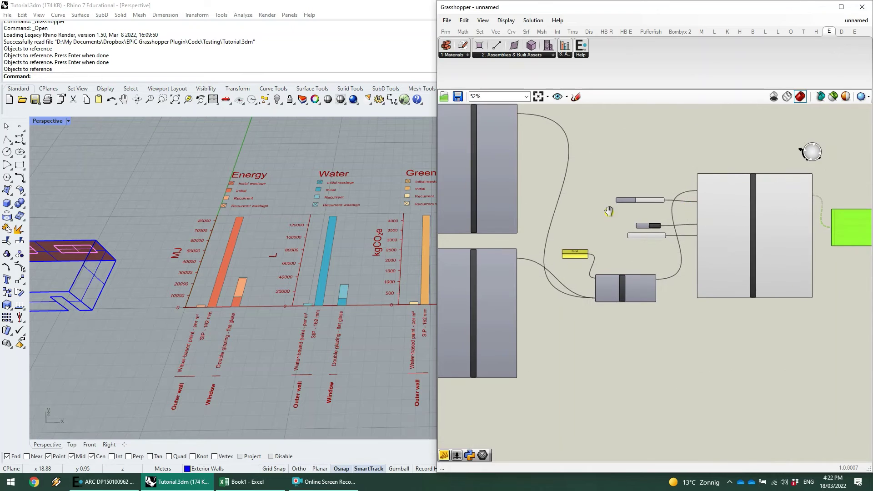
{"action": "scroll", "coordinate": [748, 242], "scroll_direction": "up", "scroll_amount": 4}
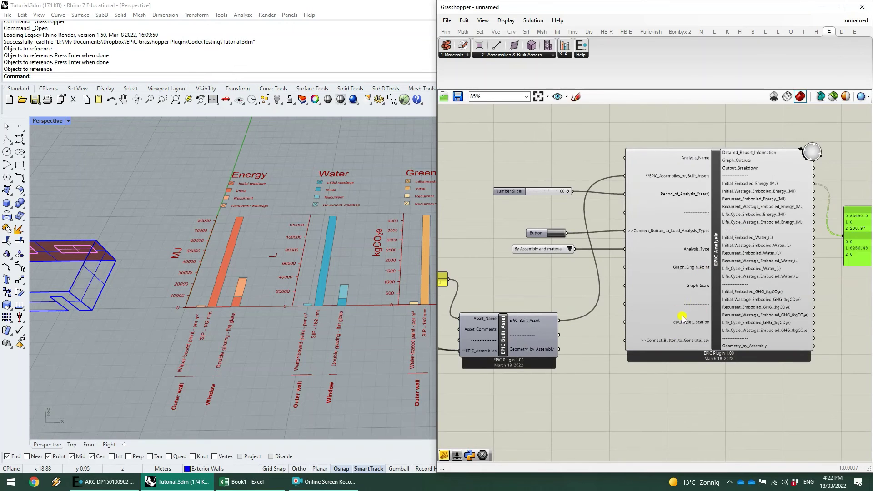
{"action": "scroll", "coordinate": [682, 316], "scroll_direction": "down", "scroll_amount": 6}
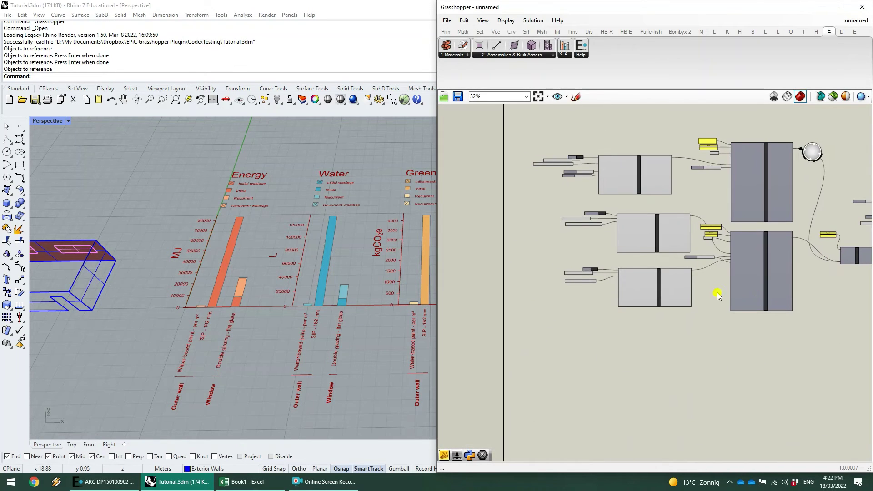
{"action": "scroll", "coordinate": [718, 314], "scroll_direction": "up", "scroll_amount": 1}
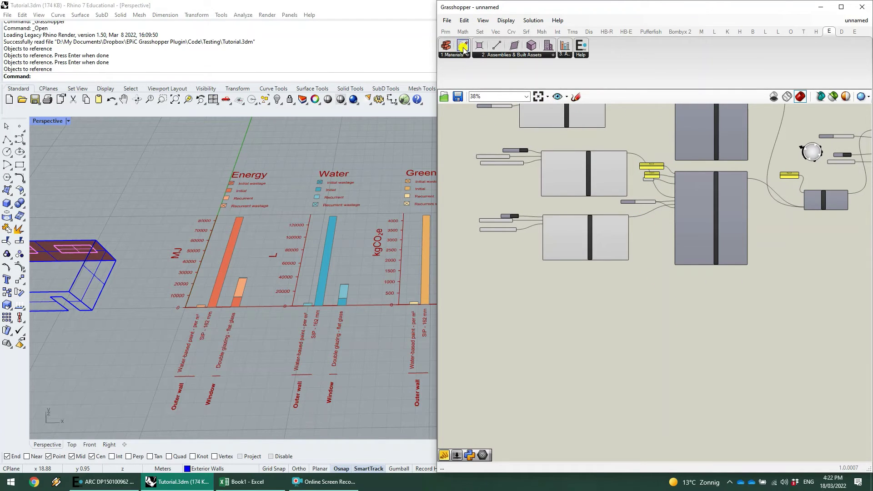
{"action": "left_click_drag", "start_coordinate": [464, 48], "coordinate": [586, 334]}
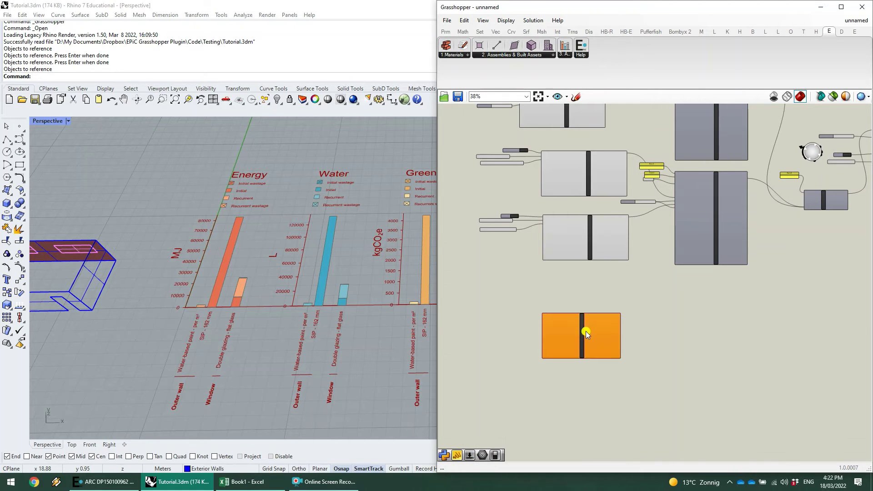
{"action": "scroll", "coordinate": [586, 335], "scroll_direction": "up", "scroll_amount": 3}
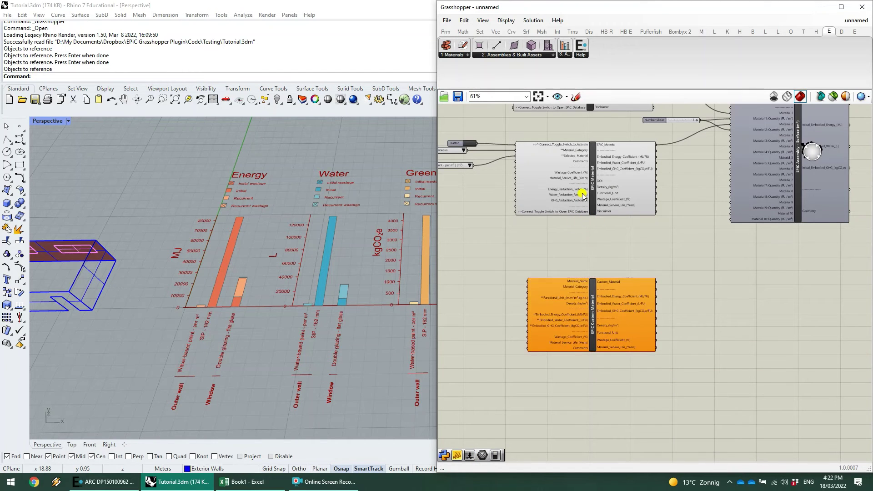
{"action": "scroll", "coordinate": [596, 291], "scroll_direction": "up", "scroll_amount": 3}
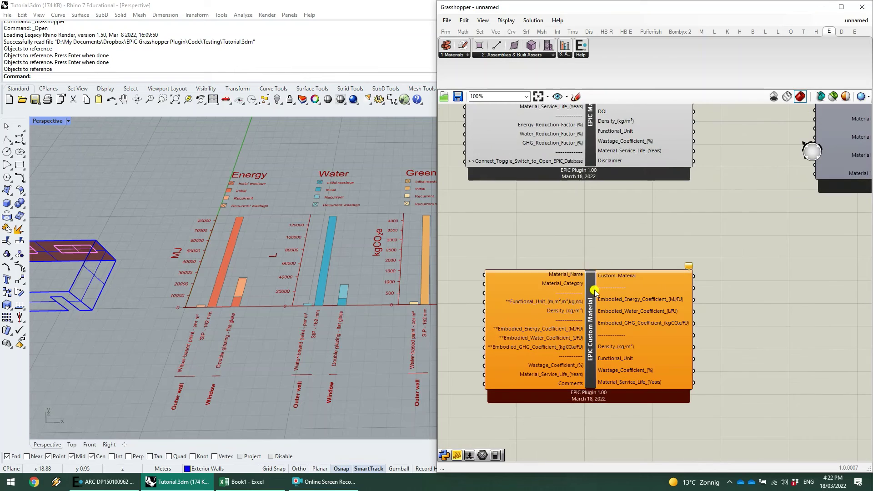
{"action": "right_click_drag", "start_coordinate": [584, 252], "coordinate": [620, 242]}
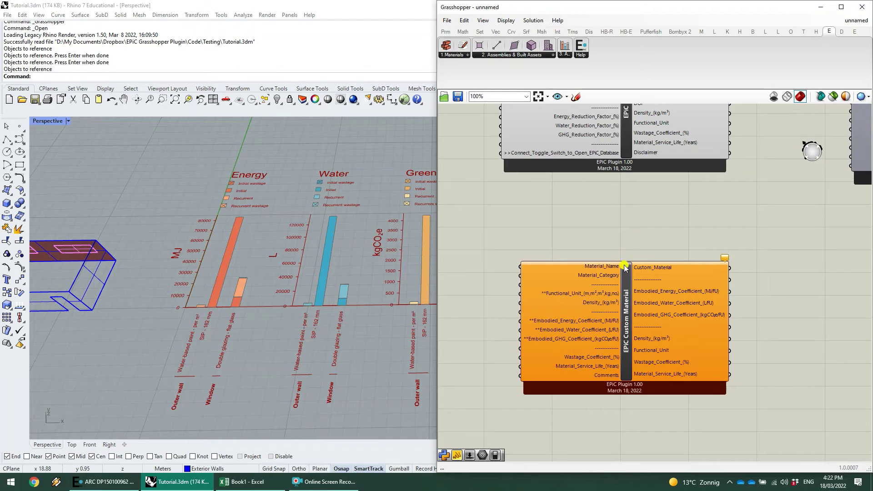
{"action": "right_click_drag", "start_coordinate": [625, 243], "coordinate": [668, 241]}
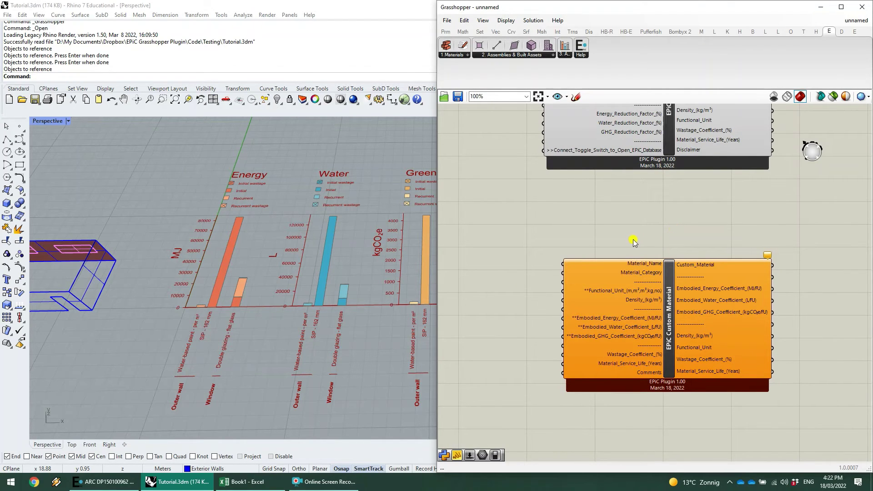
Step: Create a text panel containing "Process-based SIP 162 mm" beside the EPiC Custom Material component
{"action": "double_click", "coordinate": [548, 242]}
{"action": "type", "text": "\"S"}
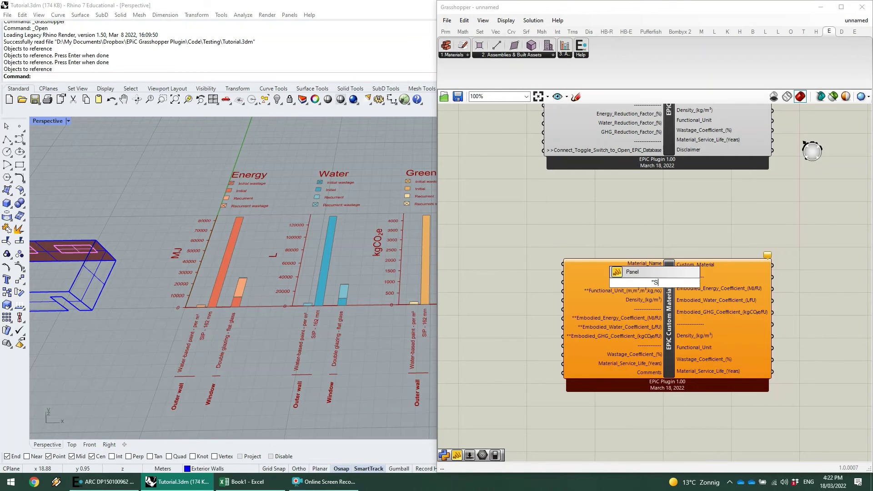
{"action": "key", "text": "BackSpace"}
{"action": "type", "text": "PROCSES"}
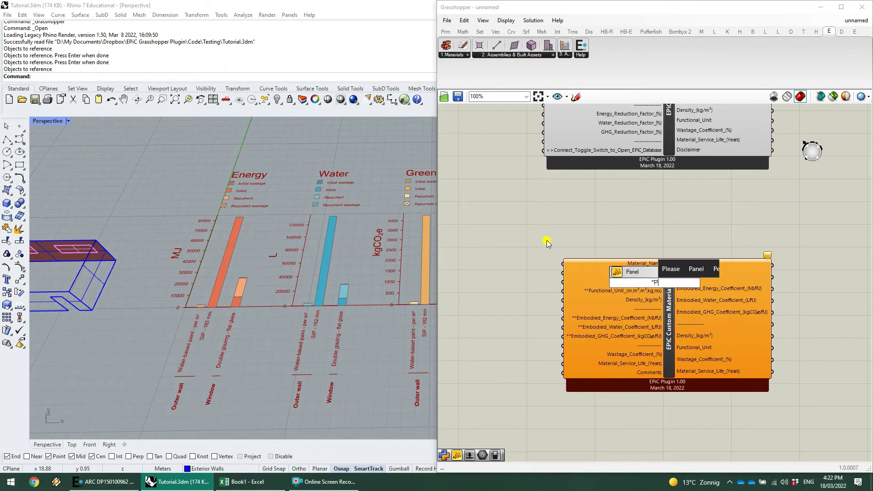
{"action": "key", "text": "BackSpace"}
{"action": "key", "text": "BackSpace"}
{"action": "key", "text": "BackSpace"}
{"action": "key", "text": "BackSpace"}
{"action": "key", "text": "BackSpace"}
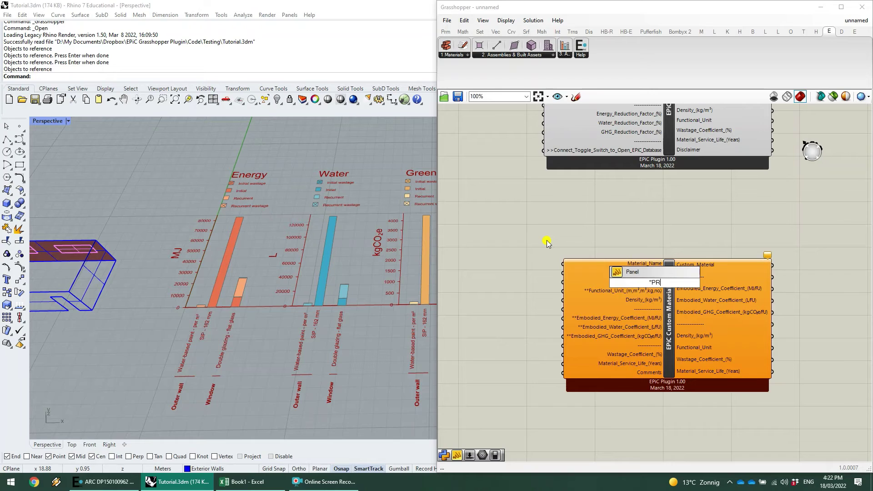
{"action": "type", "text": "rocess based"}
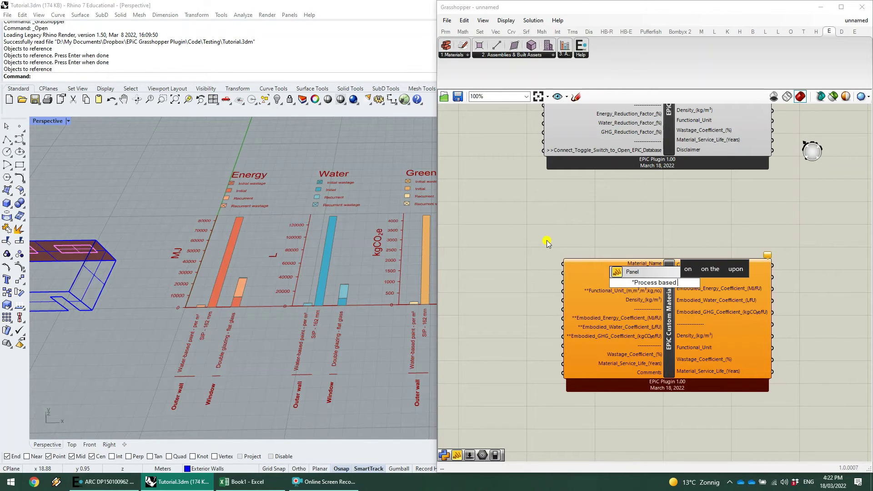
{"action": "key", "text": "BackSpace"}
{"action": "key", "text": "BackSpace"}
{"action": "key", "text": "BackSpace"}
{"action": "key", "text": "BackSpace"}
{"action": "key", "text": "BackSpace"}
{"action": "key", "text": "BackSpace"}
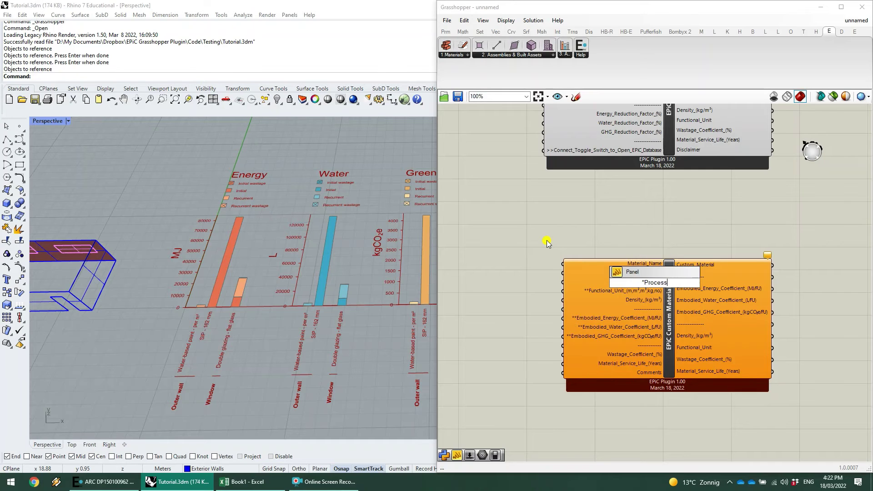
{"action": "type", "text": "-based SIPS"}
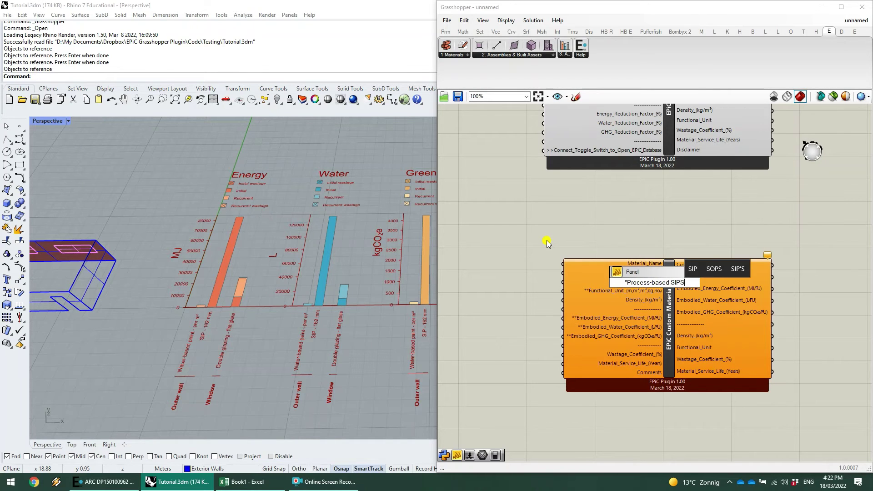
{"action": "key", "text": "BackSpace"}
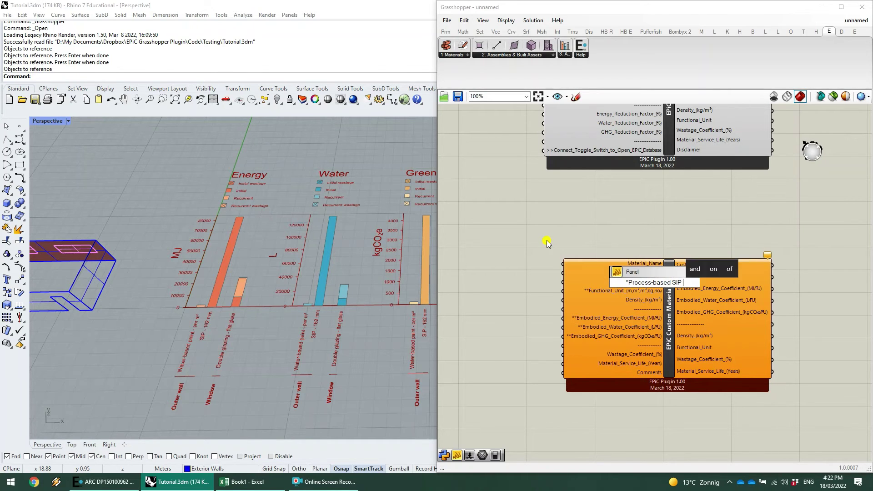
{"action": "type", "text": "162"}
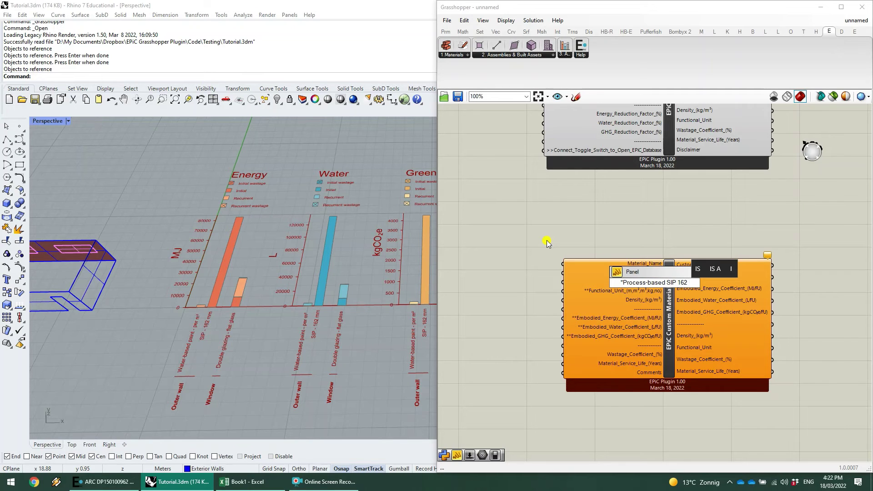
{"action": "type", "text": " mm"}
{"action": "key", "text": "Return"}
Step: Connect the name panel to the custom material's Material_Name input and place it just beside the component
{"action": "left_click_drag", "start_coordinate": [547, 244], "coordinate": [563, 263]}
{"action": "left_click", "coordinate": [523, 259]}
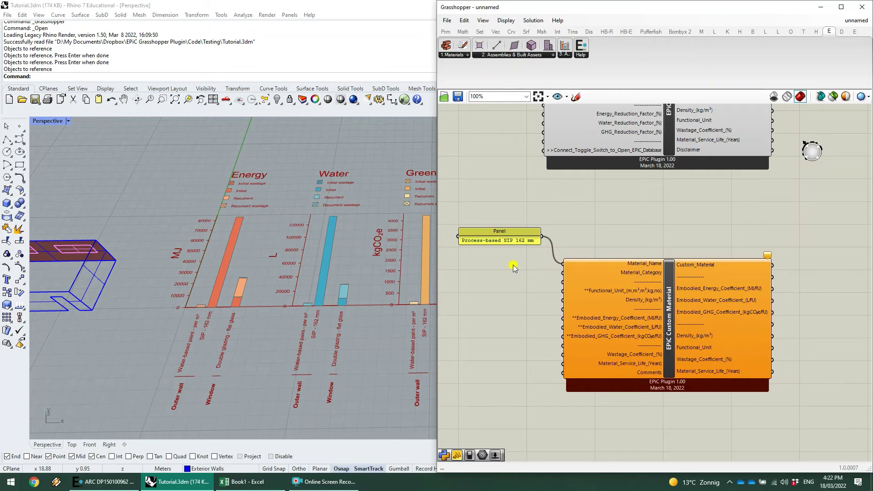
{"action": "left_click_drag", "start_coordinate": [517, 244], "coordinate": [509, 257]}
{"action": "left_click", "coordinate": [508, 291]}
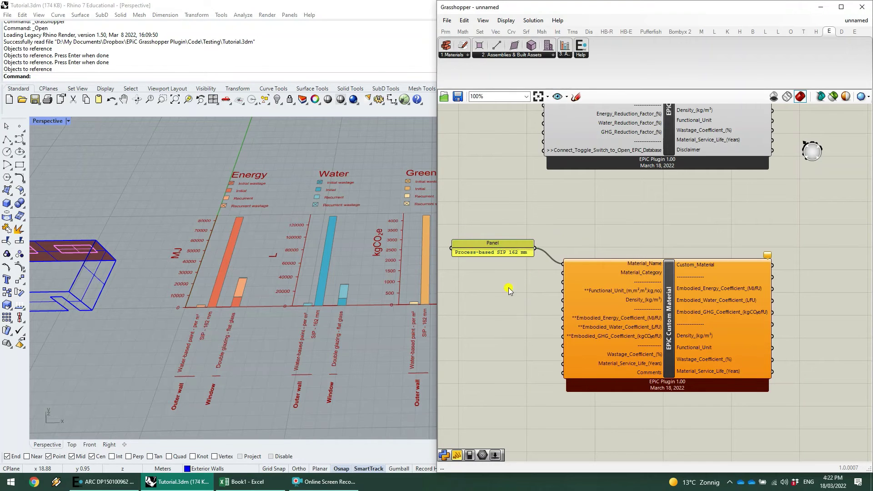
Step: Create a panel reading "Timber" and connect it to the custom material's Material_Category input
{"action": "double_click", "coordinate": [512, 276]}
{"action": "type", "text": "\""}
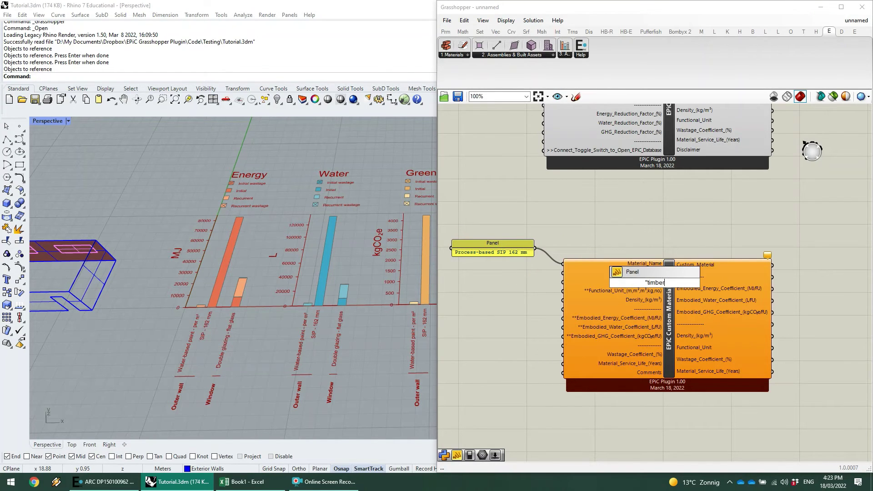
{"action": "type", "text": "timber"}
{"action": "key", "text": "BackSpace"}
{"action": "type", "text": "Timber"}
{"action": "key", "text": "Return"}
{"action": "left_click_drag", "start_coordinate": [665, 281], "coordinate": [512, 267]}
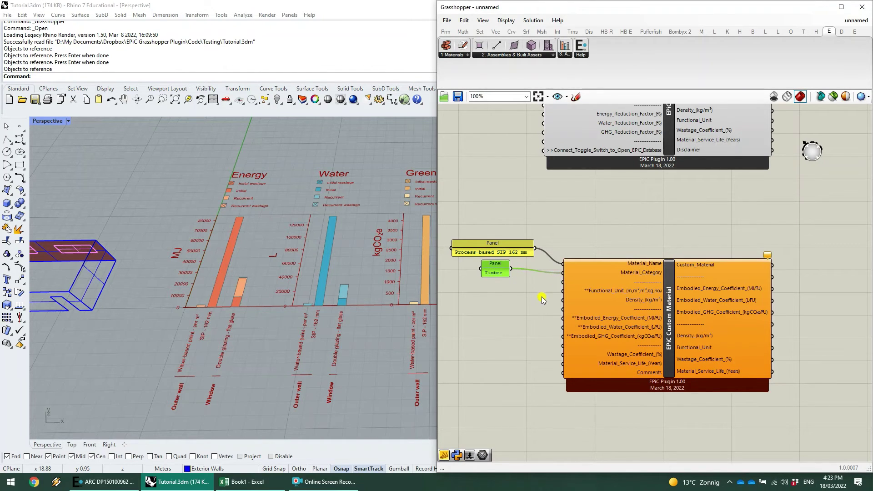
Step: Create a panel reading "m2" and connect it to the custom material's Functional_Unit input
{"action": "left_click", "coordinate": [487, 317]}
{"action": "type", "text": "\"m3"}
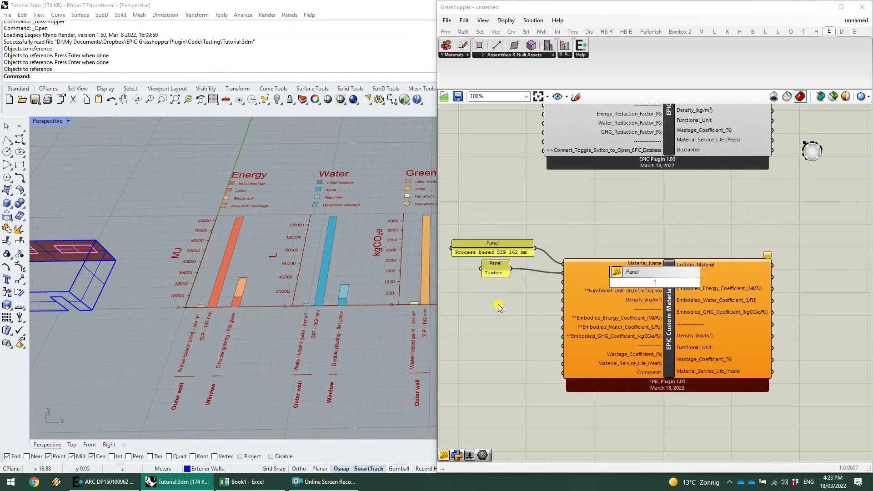
{"action": "key", "text": "Return"}
{"action": "left_click_drag", "start_coordinate": [657, 286], "coordinate": [575, 290]}
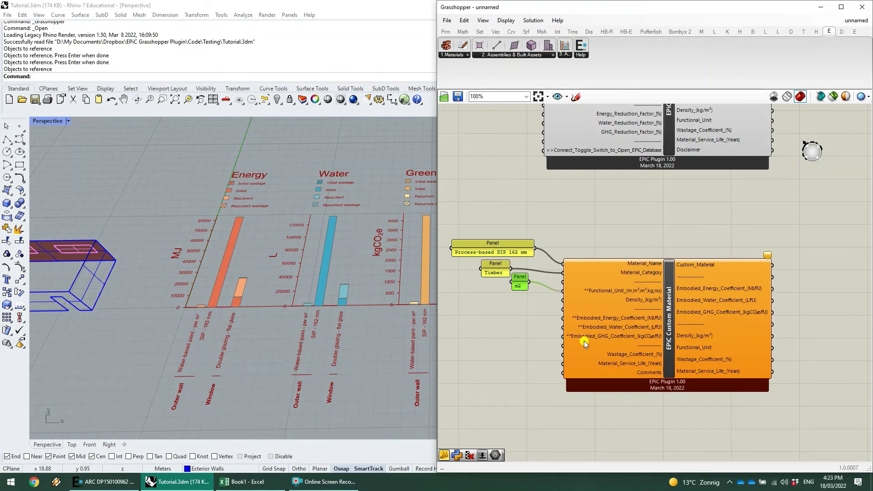
Step: Create a number slider set to 2505 and connect it to the custom material's Embodied_Energy_Coefficient input
{"action": "scroll", "coordinate": [511, 329], "scroll_direction": "up", "scroll_amount": 5}
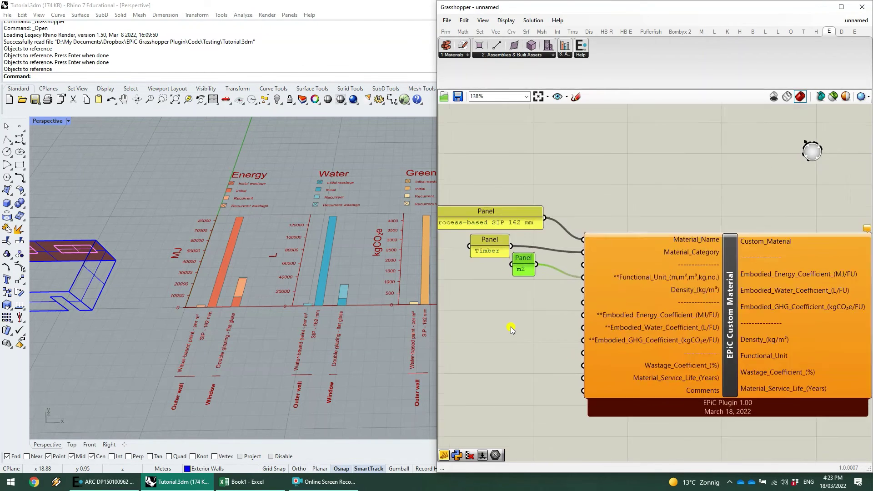
{"action": "right_click_drag", "start_coordinate": [512, 329], "coordinate": [575, 323]}
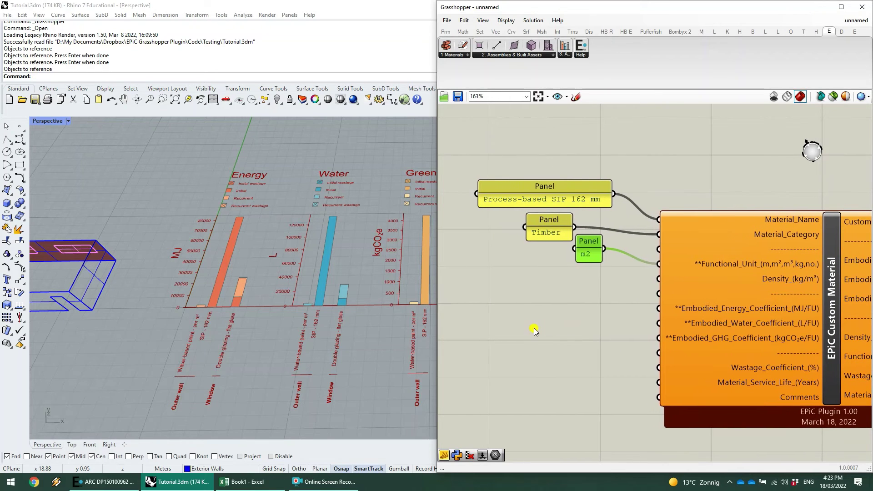
{"action": "double_click", "coordinate": [534, 331]}
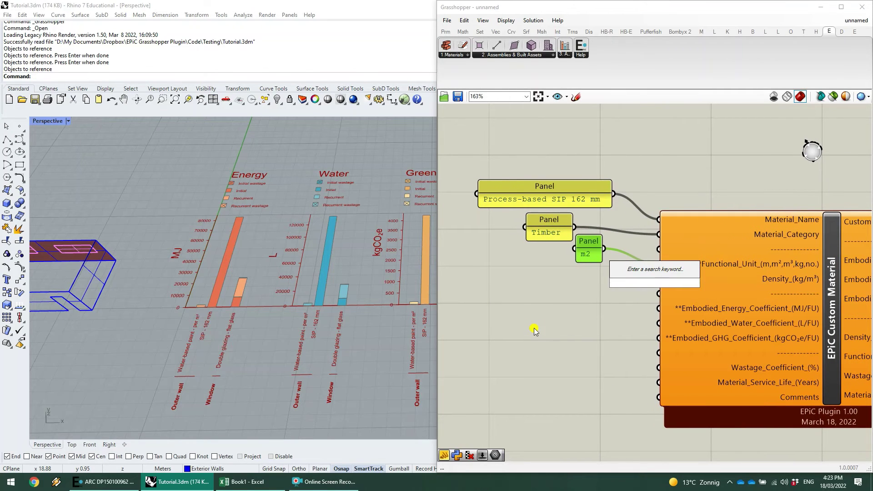
{"action": "type", "text": "2505"}
{"action": "key", "text": "Return"}
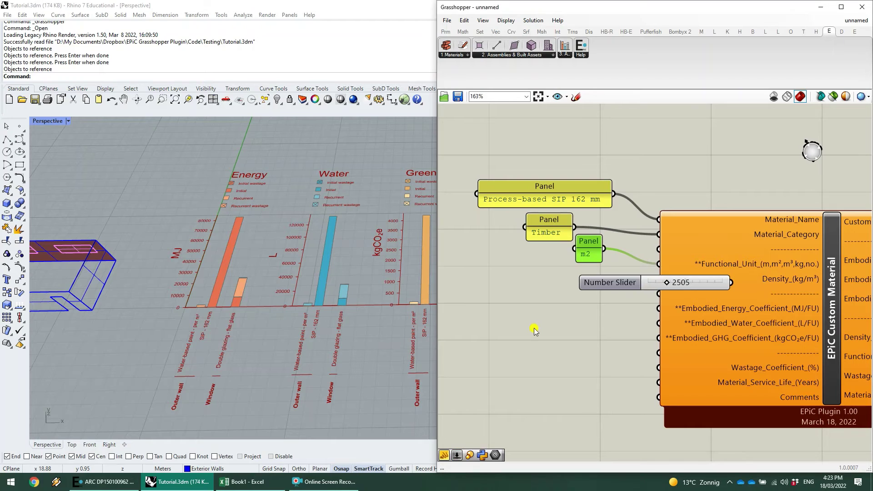
{"action": "left_click_drag", "start_coordinate": [705, 283], "coordinate": [659, 309]}
Step: Create a number slider set to 4272 below the energy slider and connect it to the Embodied_Water_Coefficient input
{"action": "double_click", "coordinate": [540, 335]}
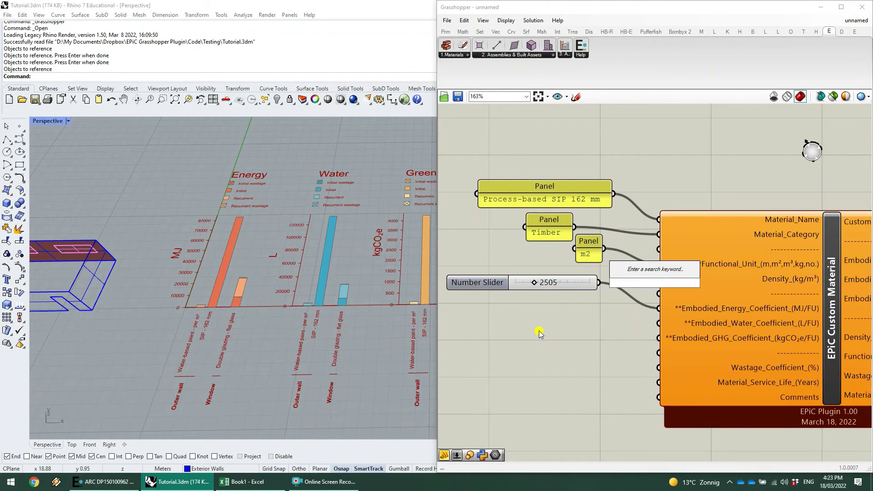
{"action": "type", "text": "4272"}
{"action": "key", "text": "Return"}
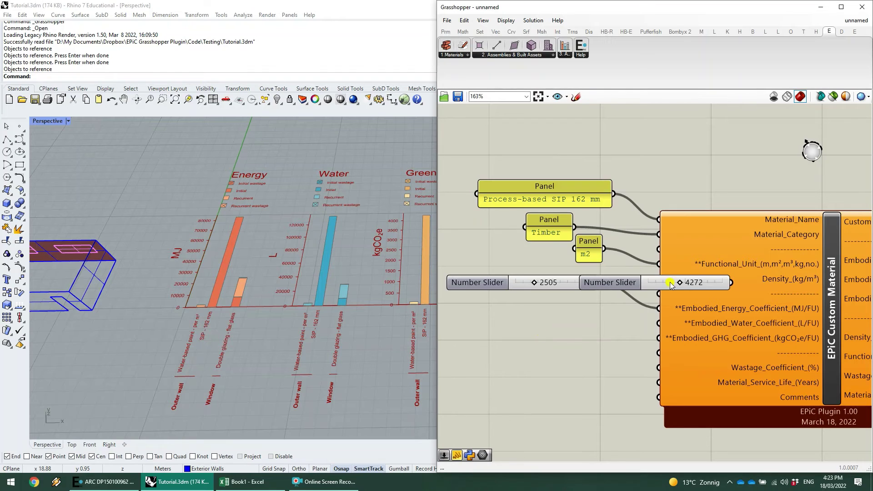
{"action": "left_click_drag", "start_coordinate": [624, 283], "coordinate": [470, 317]}
{"action": "left_click_drag", "start_coordinate": [587, 316], "coordinate": [659, 323]}
Step: Create a number slider set to 133 below the water slider and connect it to the Embodied_GHG_Coefficient input
{"action": "left_click", "coordinate": [575, 356]}
{"action": "double_click", "coordinate": [576, 356]}
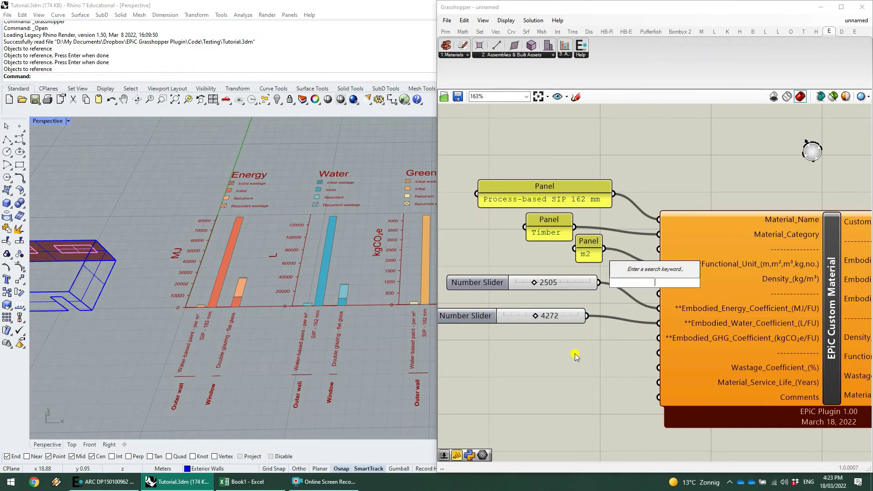
{"action": "type", "text": "133"}
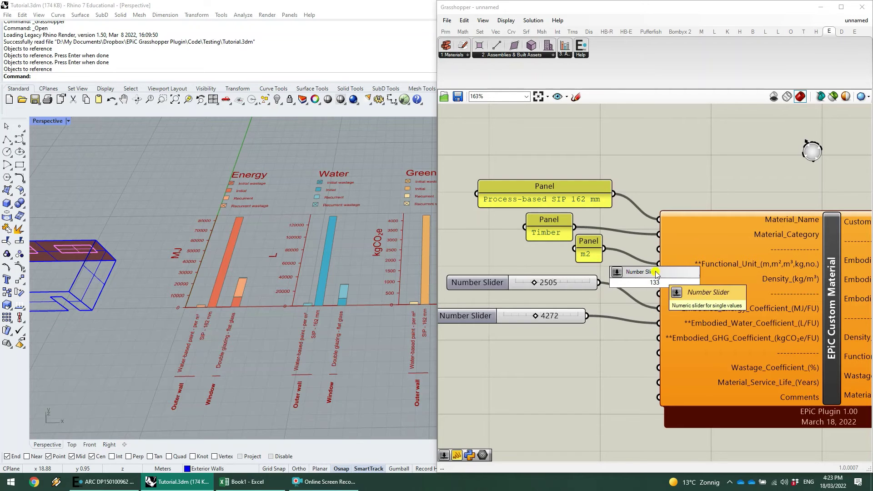
{"action": "key", "text": "Return"}
{"action": "left_click_drag", "start_coordinate": [610, 283], "coordinate": [468, 350]}
{"action": "left_click_drag", "start_coordinate": [584, 350], "coordinate": [653, 346]}
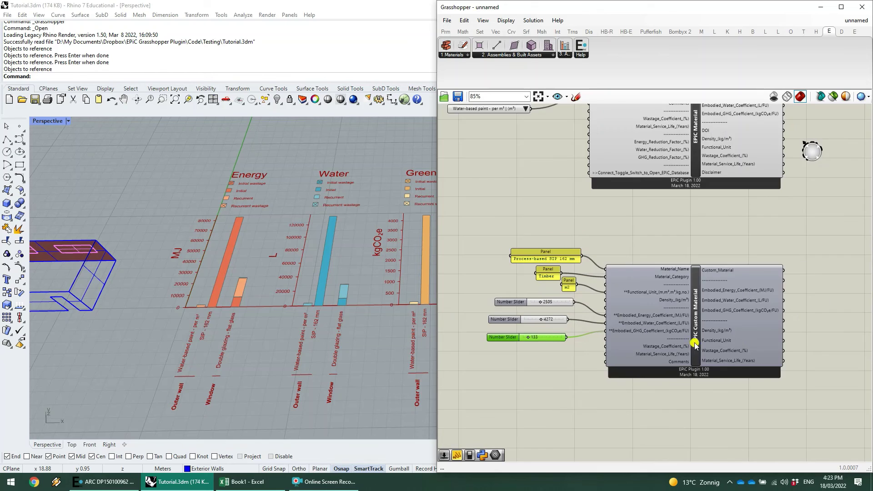
{"action": "right_click_drag", "start_coordinate": [692, 348], "coordinate": [663, 337]}
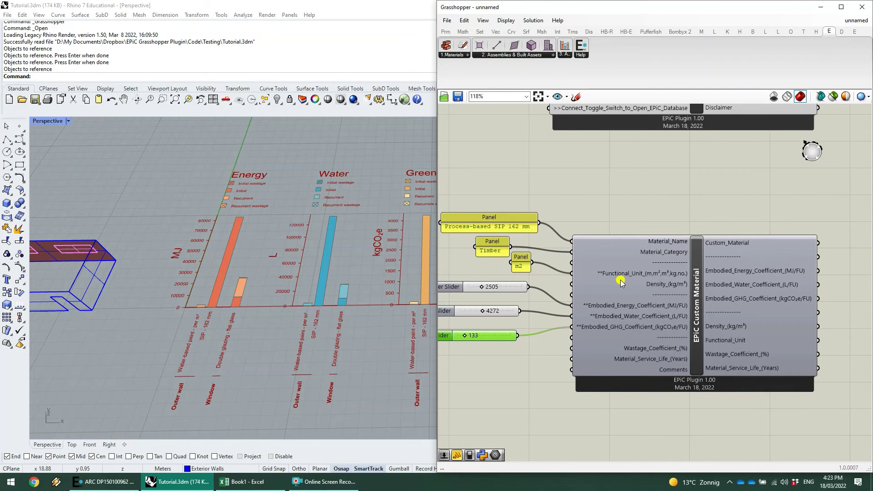
Step: Create a panel, connect it to the custom material's Custom_Material output, and enlarge it to show the full material description
{"action": "right_click_drag", "start_coordinate": [843, 214], "coordinate": [678, 221]}
{"action": "double_click", "coordinate": [746, 272]}
{"action": "type", "text": "panel"}
{"action": "key", "text": "Return"}
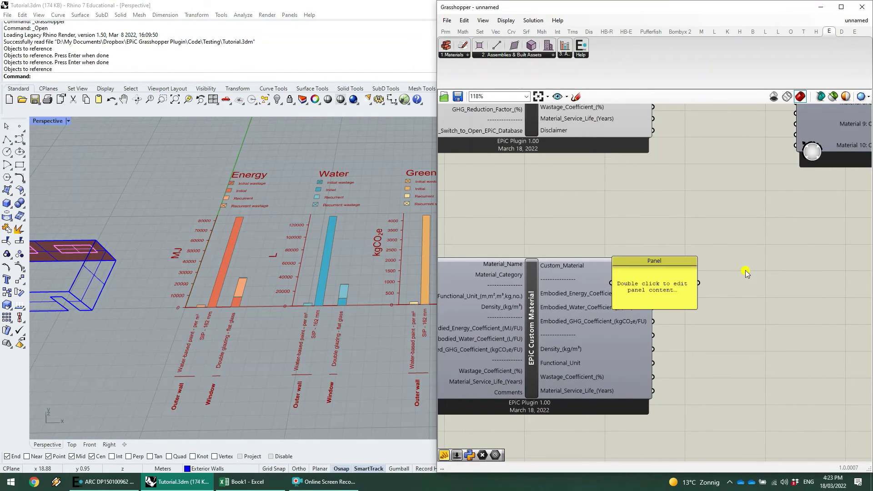
{"action": "mouse_move", "coordinate": [653, 279]}
{"action": "left_mouse_down"}
{"action": "mouse_move", "coordinate": [734, 274]}
{"action": "mouse_move", "coordinate": [652, 265]}
{"action": "left_mouse_up"}
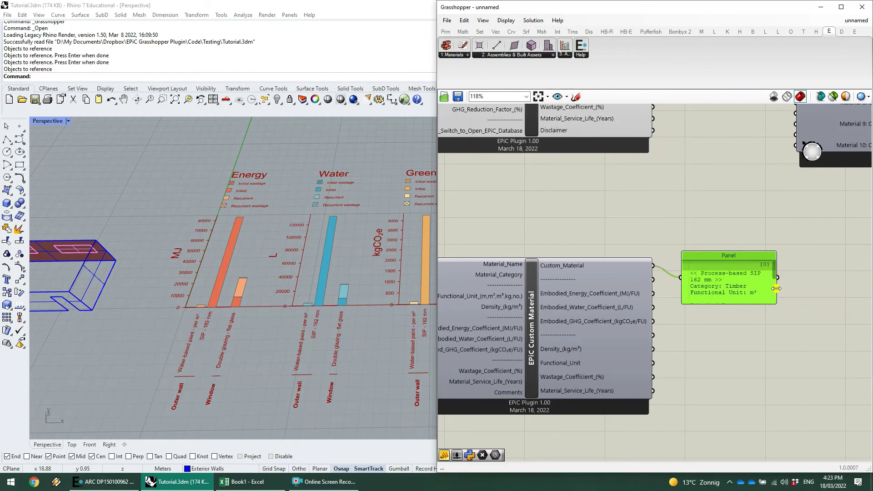
{"action": "left_click_drag", "start_coordinate": [775, 291], "coordinate": [871, 292]}
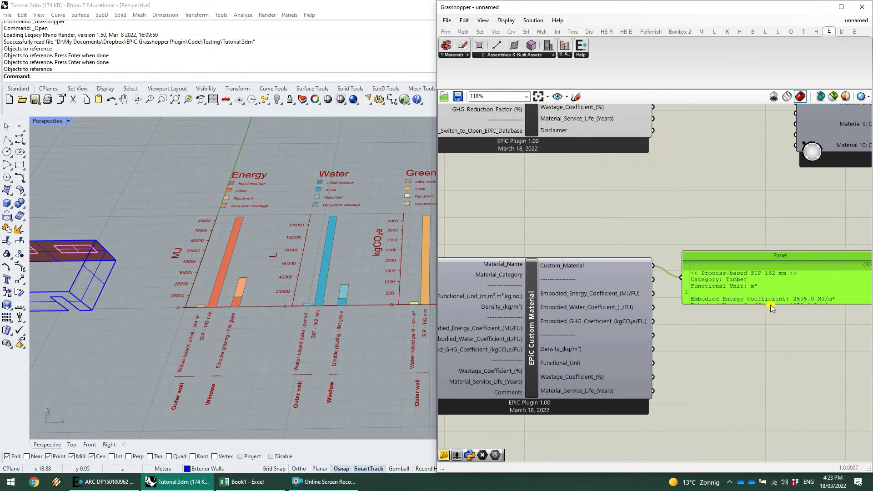
{"action": "left_click_drag", "start_coordinate": [771, 303], "coordinate": [771, 387]}
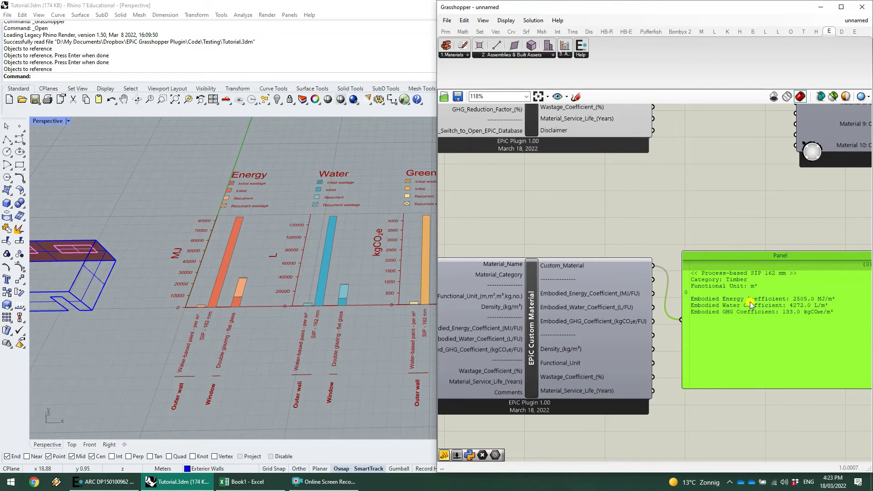
Step: Check the custom material's inputs against the description, and delete the panel attached to its Custom_Material output
{"action": "right_click_drag", "start_coordinate": [578, 265], "coordinate": [672, 266]}
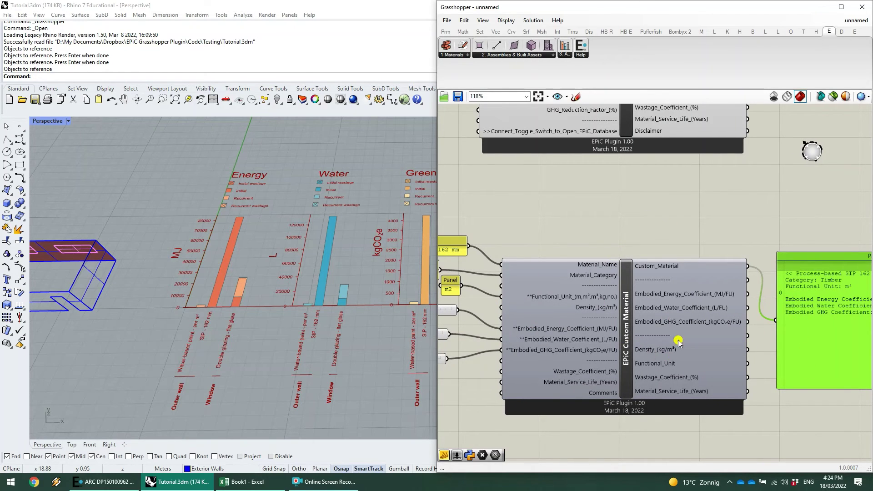
{"action": "right_click_drag", "start_coordinate": [758, 243], "coordinate": [644, 244]}
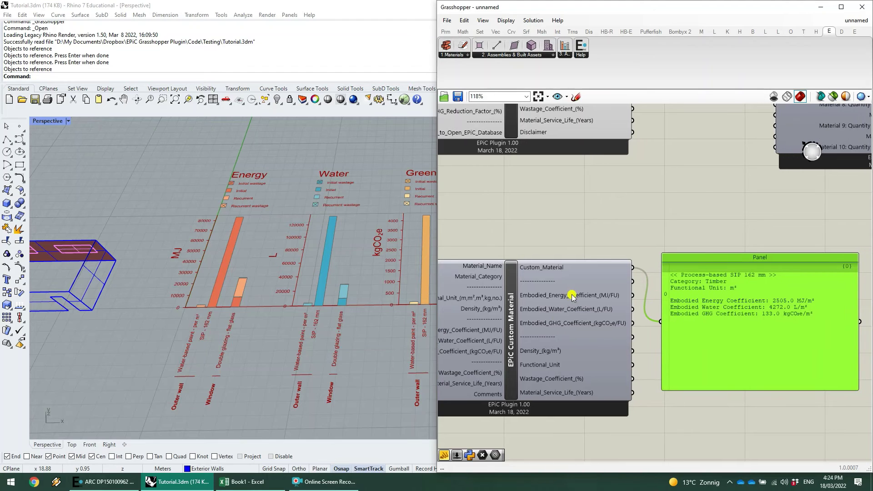
{"action": "scroll", "coordinate": [610, 326], "scroll_direction": "down", "scroll_amount": 1}
{"action": "right_click_drag", "start_coordinate": [576, 251], "coordinate": [684, 237]}
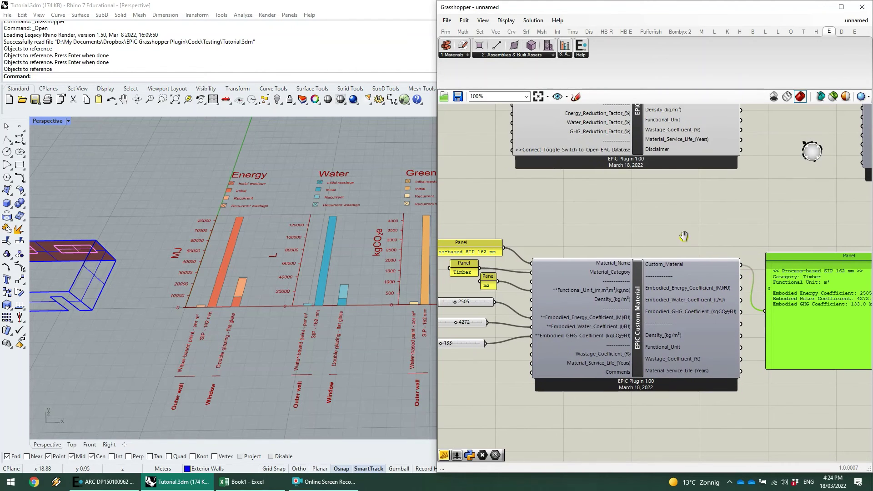
{"action": "mouse_move", "coordinate": [604, 356]}
{"action": "right_click_drag", "start_coordinate": [802, 245], "coordinate": [710, 248]}
{"action": "key", "text": "Delete"}
Step: Duplicate the painted SIP wall's EPiC Assembly - Surface component with its input connections, placing the copy directly below the original
{"action": "scroll", "coordinate": [569, 267], "scroll_direction": "down", "scroll_amount": 1}
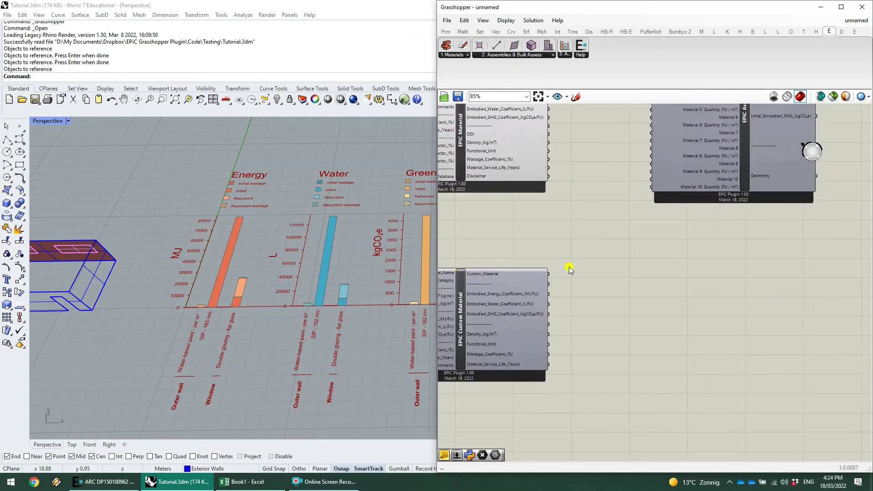
{"action": "scroll", "coordinate": [569, 266], "scroll_direction": "down", "scroll_amount": 1}
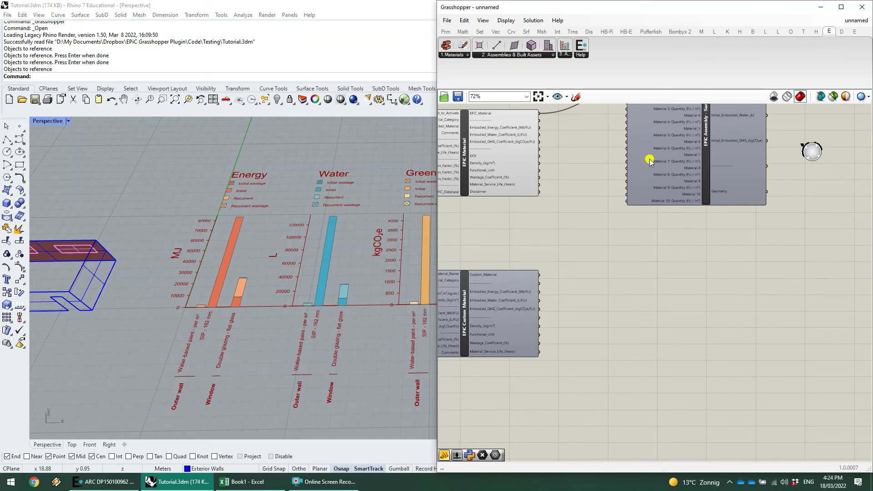
{"action": "left_click_drag", "start_coordinate": [705, 160], "coordinate": [703, 273], "text": "alt"}
{"action": "left_click_drag", "start_coordinate": [724, 184], "coordinate": [725, 360], "text": "alt"}
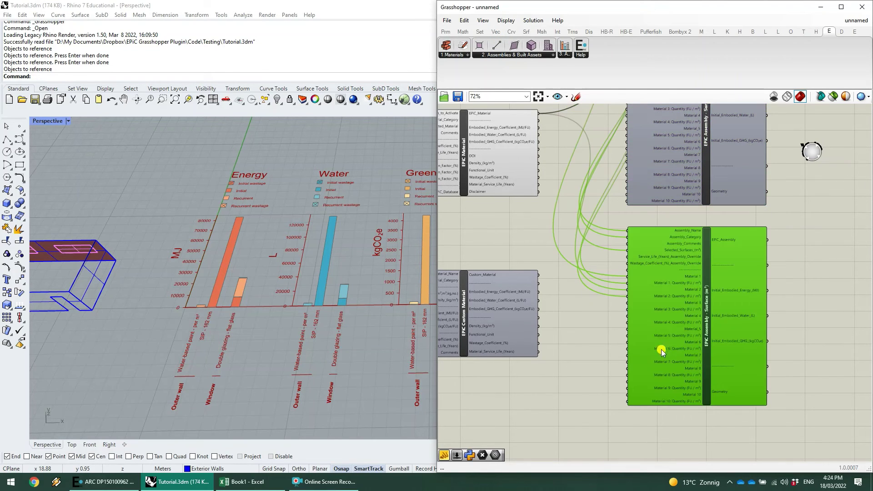
{"action": "scroll", "coordinate": [661, 350], "scroll_direction": "down", "scroll_amount": 1}
{"action": "right_click_drag", "start_coordinate": [559, 204], "coordinate": [592, 278]}
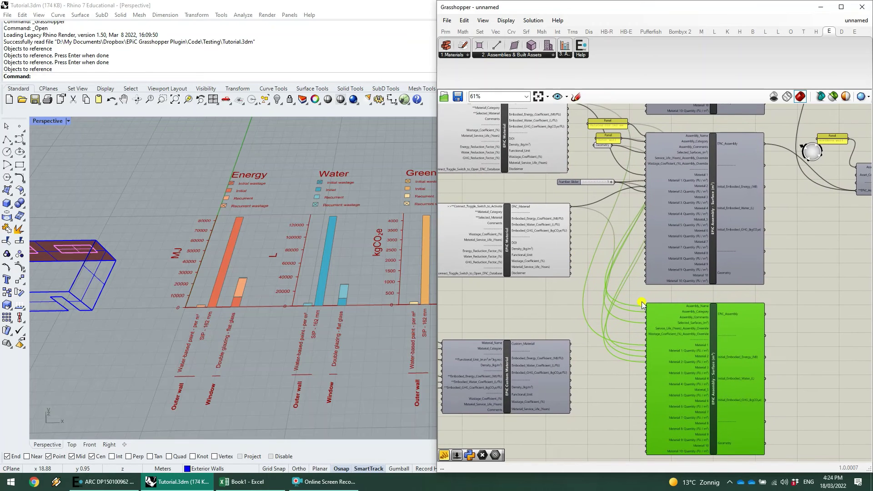
Step: Connect the Custom_Material output to the Material 1 input of the duplicated wall assembly
{"action": "scroll", "coordinate": [642, 303], "scroll_direction": "up", "scroll_amount": 2}
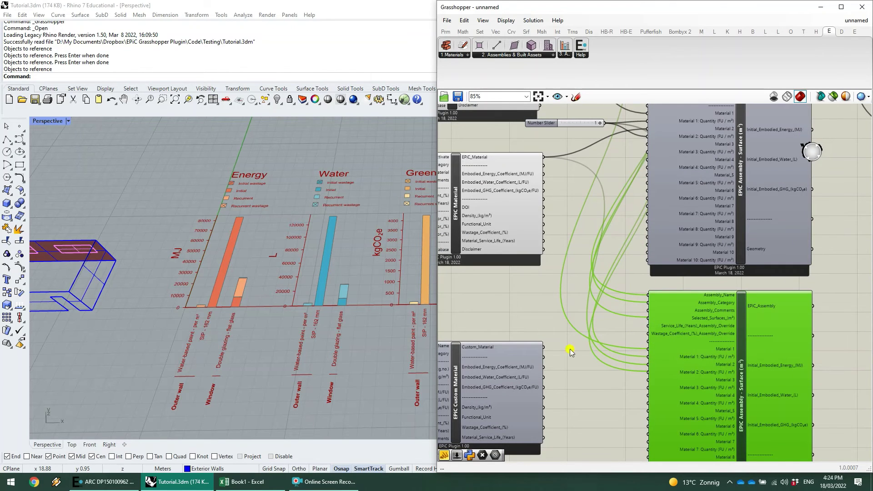
{"action": "right_click_drag", "start_coordinate": [554, 345], "coordinate": [582, 337]}
{"action": "left_click_drag", "start_coordinate": [572, 339], "coordinate": [675, 341]}
Step: Add a second EPiC Built Asset component below the northern wall asset
{"action": "right_click_drag", "start_coordinate": [612, 211], "coordinate": [578, 272]}
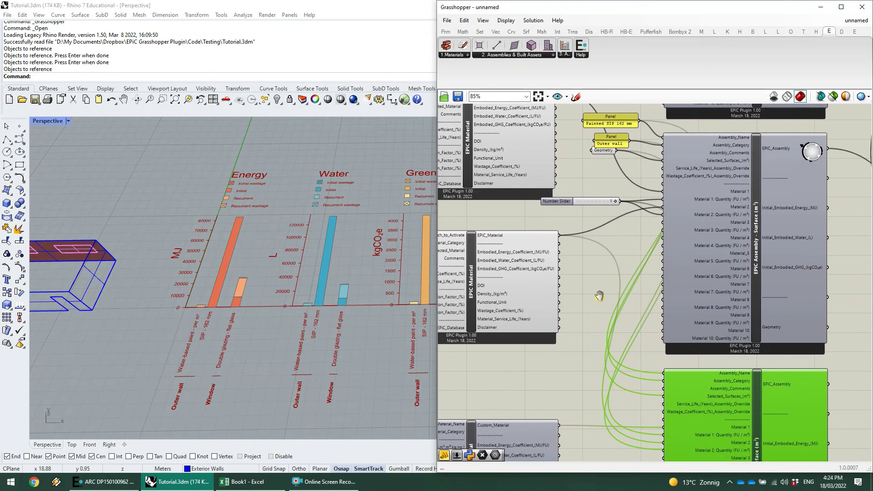
{"action": "scroll", "coordinate": [578, 272], "scroll_direction": "down", "scroll_amount": 2}
{"action": "right_click_drag", "start_coordinate": [712, 294], "coordinate": [606, 306]}
{"action": "scroll", "coordinate": [716, 347], "scroll_direction": "up", "scroll_amount": 1}
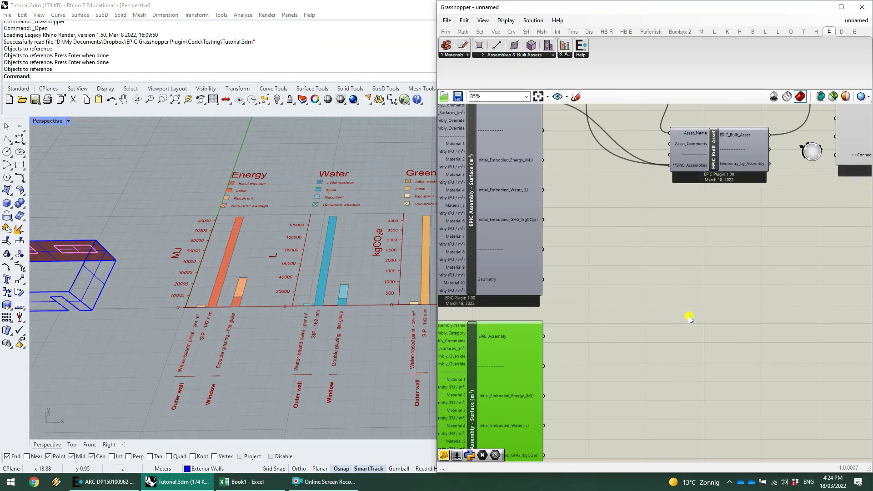
{"action": "scroll", "coordinate": [690, 316], "scroll_direction": "up", "scroll_amount": 1}
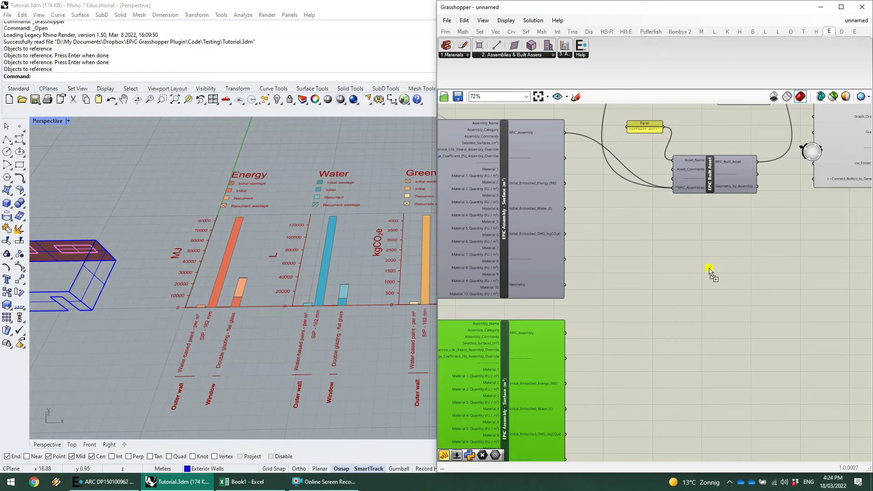
{"action": "key", "text": "ctrl+v"}
{"action": "left_click", "coordinate": [628, 262]}
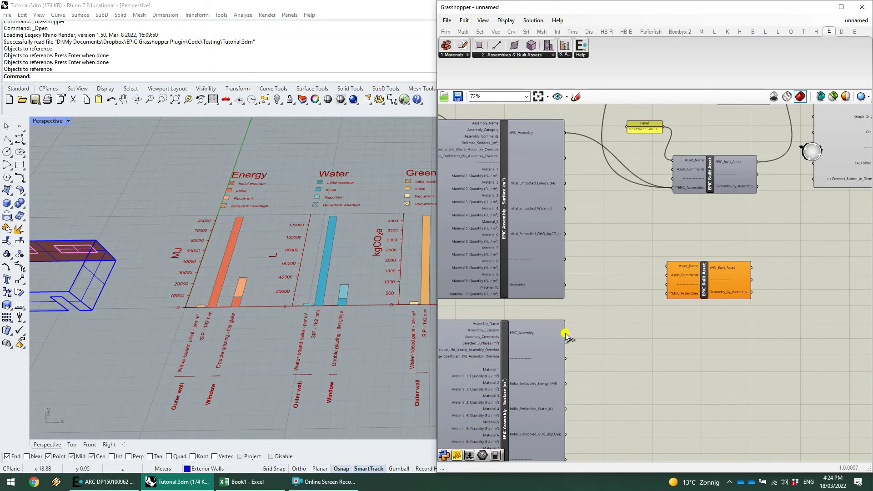
Step: Connect the duplicated wall and window assemblies to the new built asset, and feed it into the analysis's EPiC_Assemblies_or_Built_Assets input alongside the northern wall
{"action": "left_click_drag", "start_coordinate": [567, 332], "coordinate": [667, 292]}
{"action": "scroll", "coordinate": [641, 310], "scroll_direction": "down", "scroll_amount": 2}
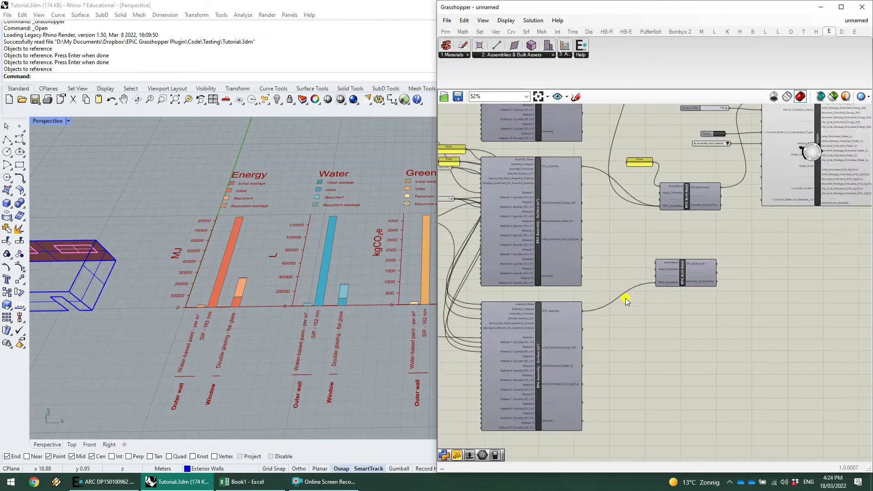
{"action": "right_click_drag", "start_coordinate": [595, 124], "coordinate": [602, 161]}
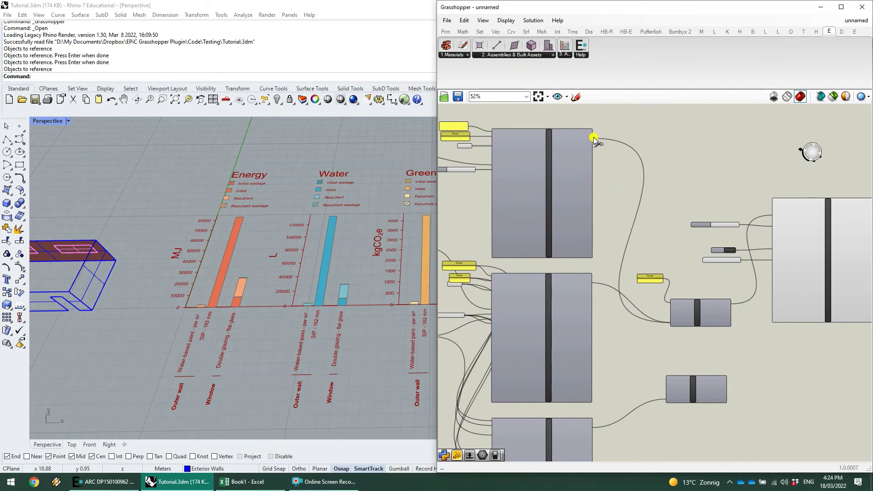
{"action": "scroll", "coordinate": [719, 350], "scroll_direction": "up", "scroll_amount": 3}
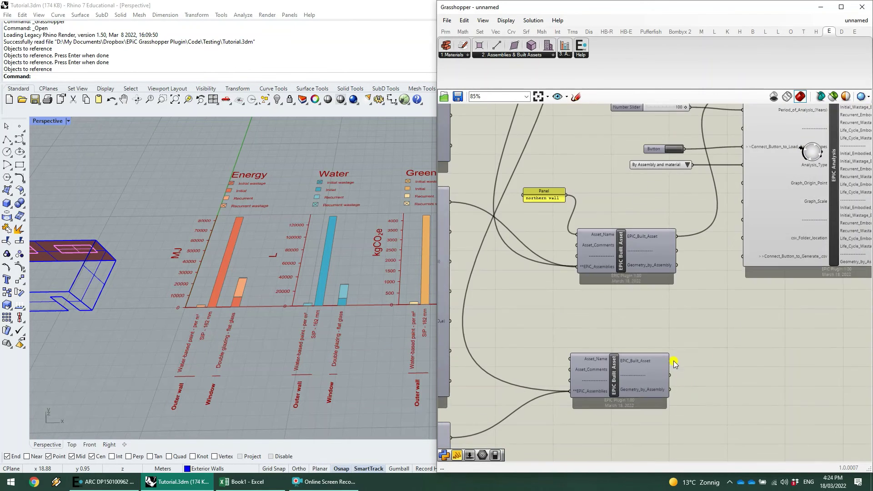
{"action": "left_click_drag", "start_coordinate": [672, 361], "coordinate": [741, 116]}
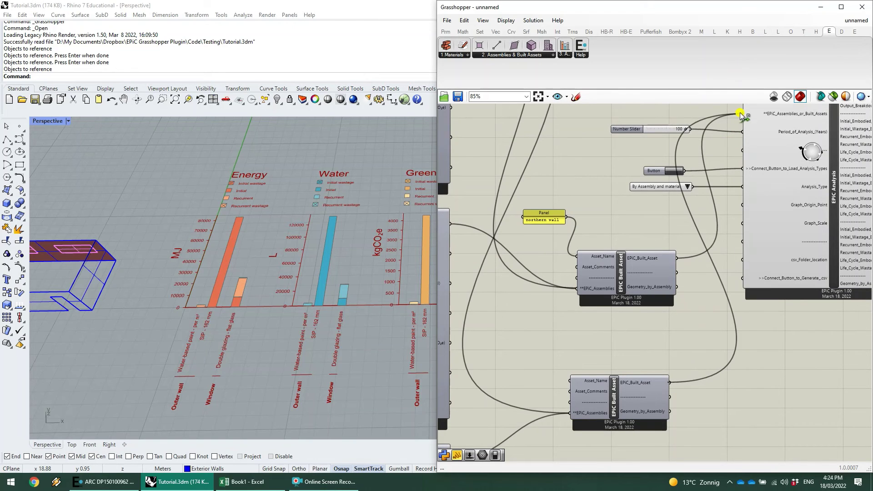
Step: Compare the energy, water and greenhouse gas bars of the two built assets in the viewport charts
{"action": "scroll", "coordinate": [279, 250], "scroll_direction": "down", "scroll_amount": 2}
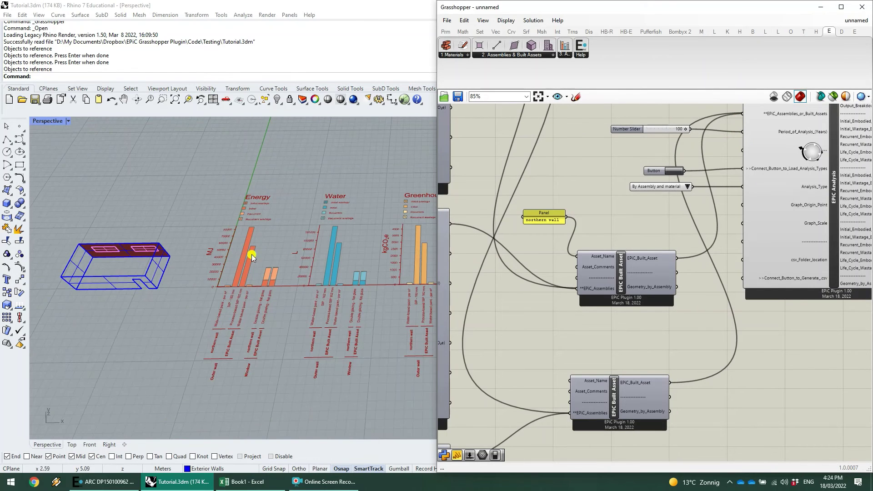
{"action": "scroll", "coordinate": [240, 250], "scroll_direction": "up", "scroll_amount": 3}
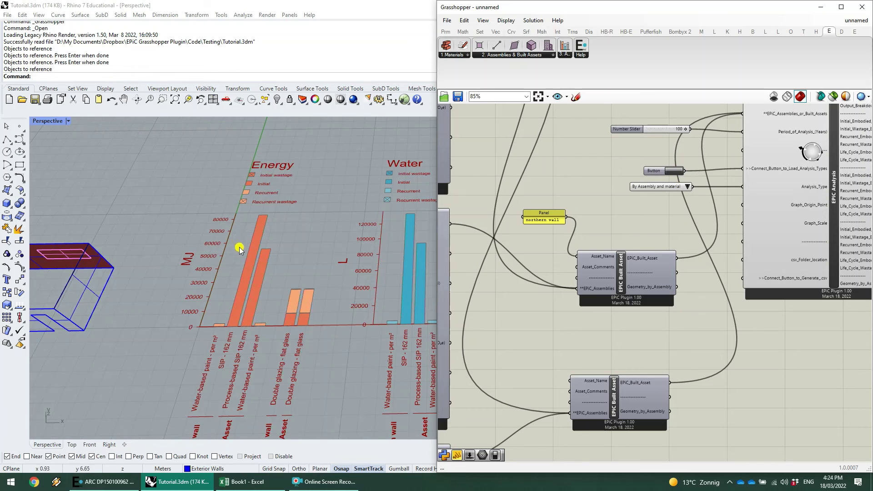
{"action": "scroll", "coordinate": [269, 287], "scroll_direction": "down", "scroll_amount": 2}
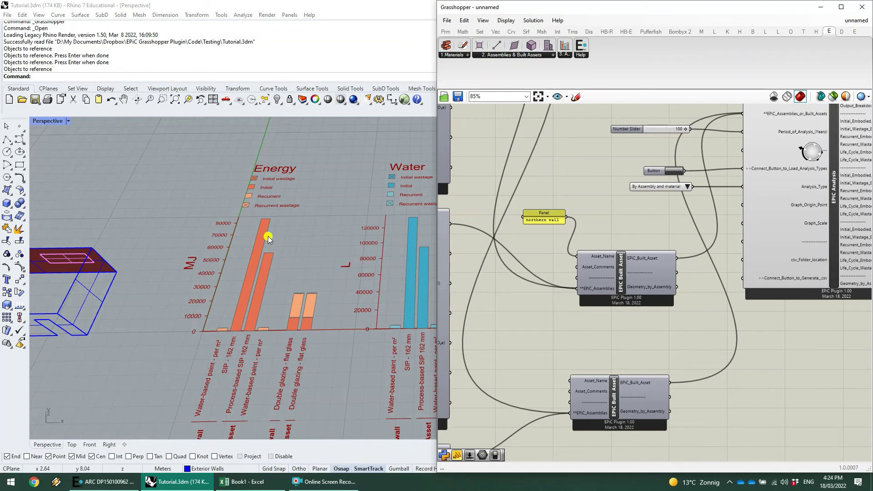
{"action": "scroll", "coordinate": [400, 246], "scroll_direction": "down", "scroll_amount": 5}
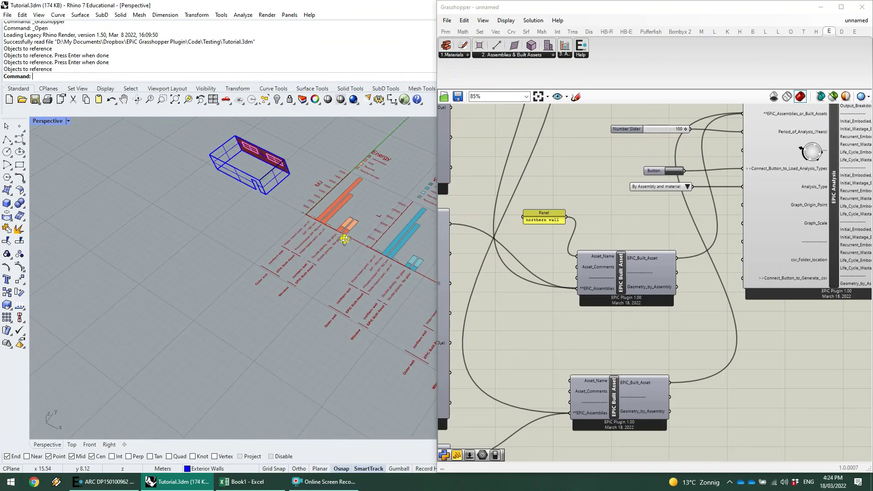
{"action": "scroll", "coordinate": [382, 246], "scroll_direction": "down", "scroll_amount": 2}
{"action": "scroll", "coordinate": [442, 258], "scroll_direction": "up", "scroll_amount": 4}
{"action": "scroll", "coordinate": [423, 254], "scroll_direction": "down", "scroll_amount": 4}
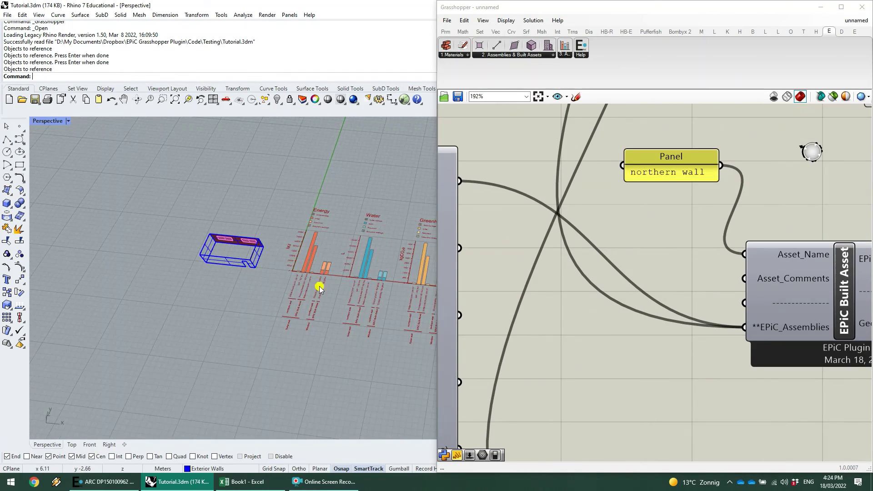
{"action": "scroll", "coordinate": [394, 245], "scroll_direction": "up", "scroll_amount": 6}
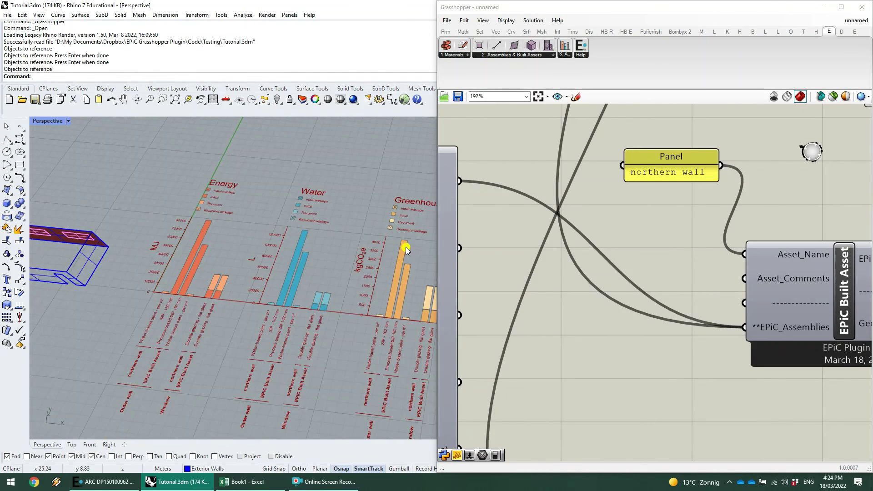
{"action": "scroll", "coordinate": [375, 279], "scroll_direction": "down", "scroll_amount": 1}
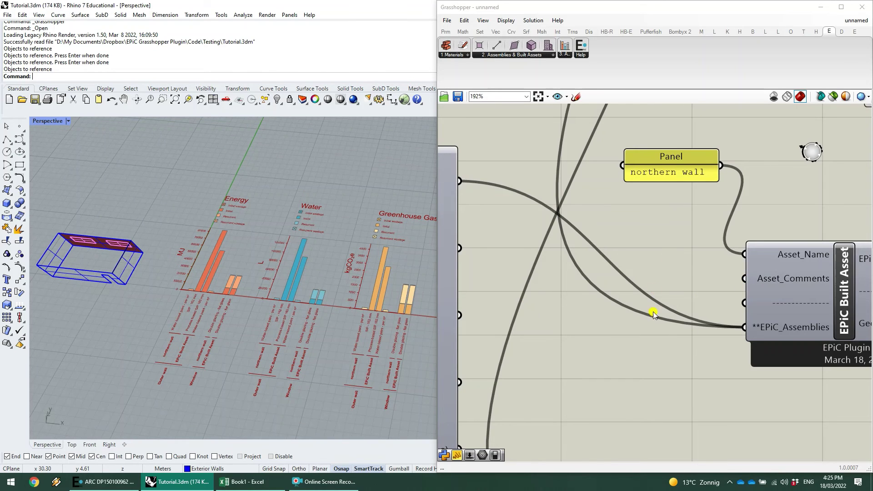
Step: Set the analysis type to Total
{"action": "scroll", "coordinate": [656, 310], "scroll_direction": "down", "scroll_amount": 3}
{"action": "scroll", "coordinate": [662, 306], "scroll_direction": "up", "scroll_amount": 2}
{"action": "left_click", "coordinate": [701, 288]}
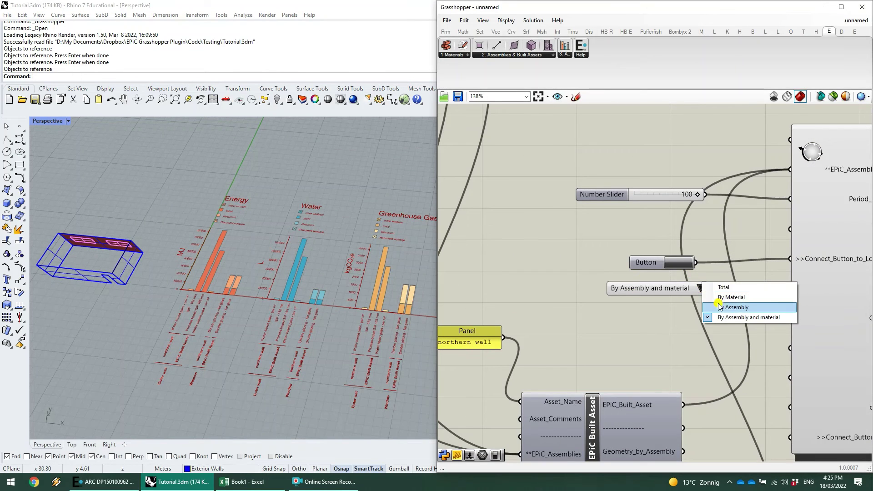
{"action": "left_click", "coordinate": [716, 289]}
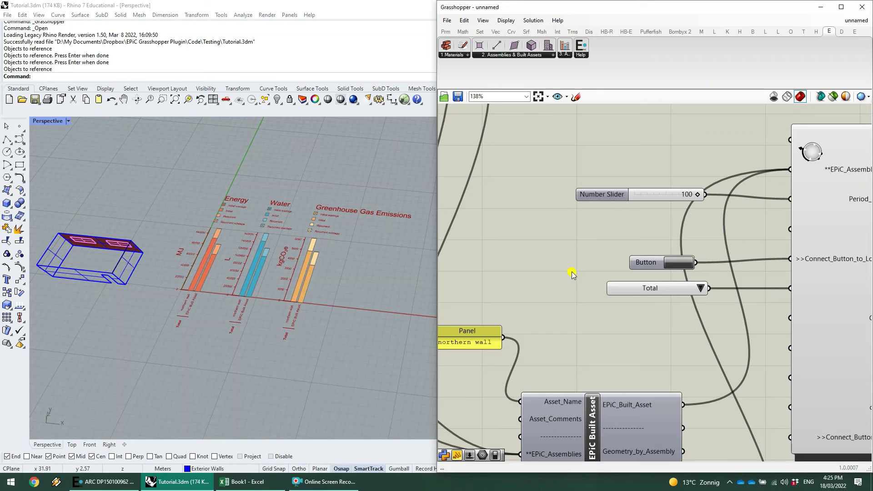
Step: Review the definition from the materials through the assemblies and both built assets to the EPiC Analysis component's outputs
{"action": "scroll", "coordinate": [585, 269], "scroll_direction": "down", "scroll_amount": 2}
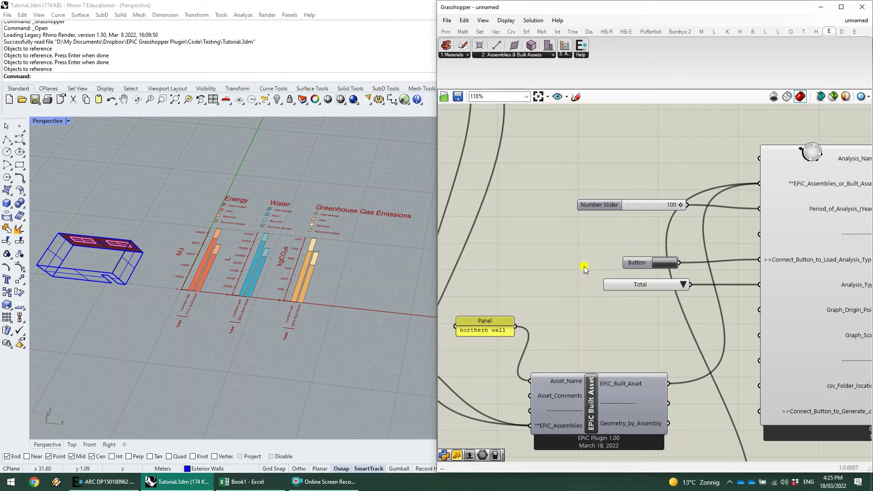
{"action": "scroll", "coordinate": [585, 269], "scroll_direction": "down", "scroll_amount": 5}
{"action": "scroll", "coordinate": [638, 278], "scroll_direction": "up", "scroll_amount": 3}
{"action": "scroll", "coordinate": [613, 289], "scroll_direction": "down", "scroll_amount": 5}
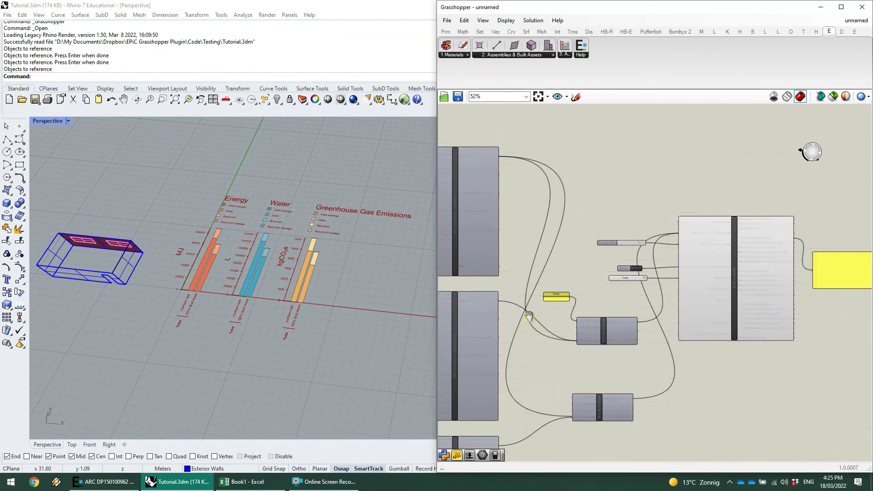
{"action": "scroll", "coordinate": [529, 315], "scroll_direction": "down", "scroll_amount": 2}
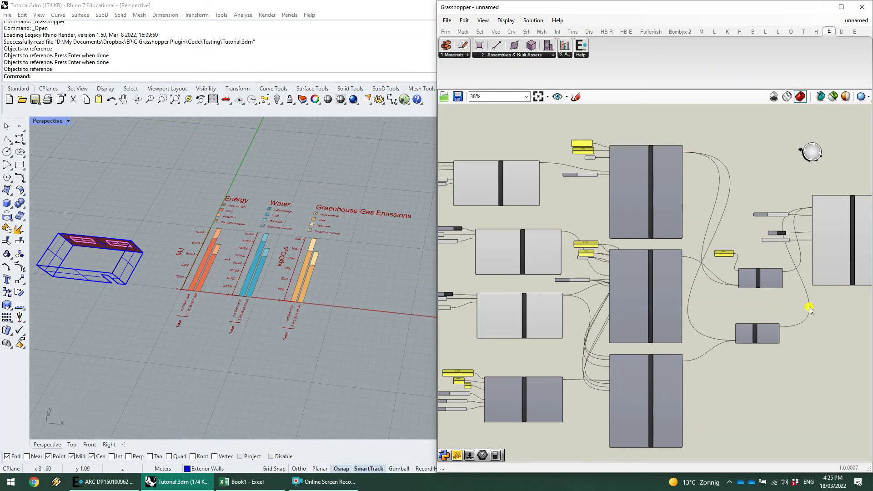
{"action": "right_click_drag", "start_coordinate": [826, 310], "coordinate": [635, 299]}
{"action": "scroll", "coordinate": [597, 225], "scroll_direction": "up", "scroll_amount": 3}
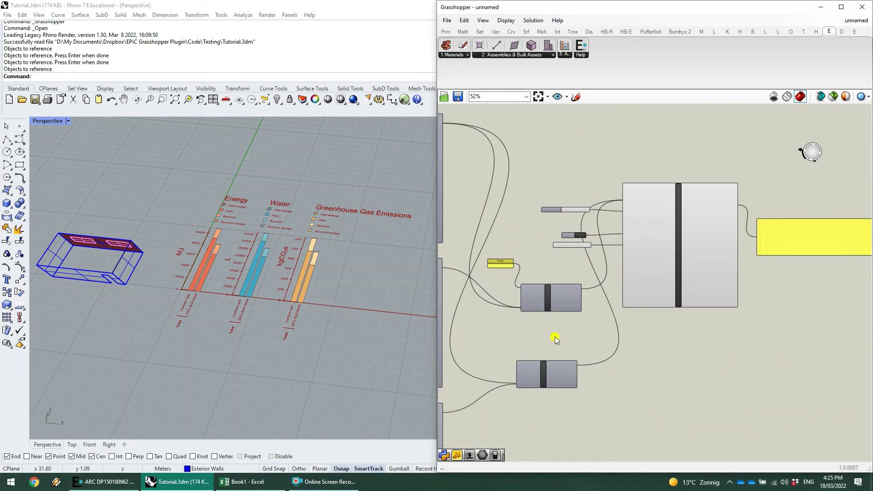
{"action": "scroll", "coordinate": [616, 312], "scroll_direction": "up", "scroll_amount": 2}
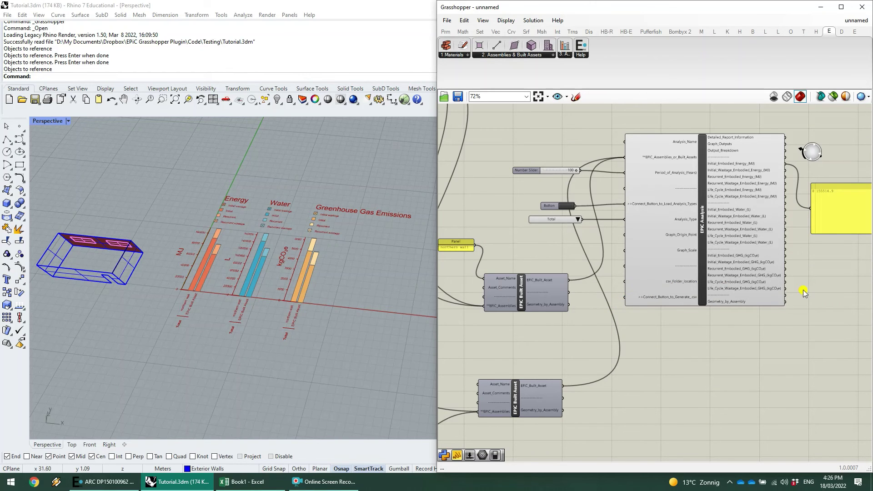
{"action": "scroll", "coordinate": [771, 193], "scroll_direction": "up", "scroll_amount": 2}
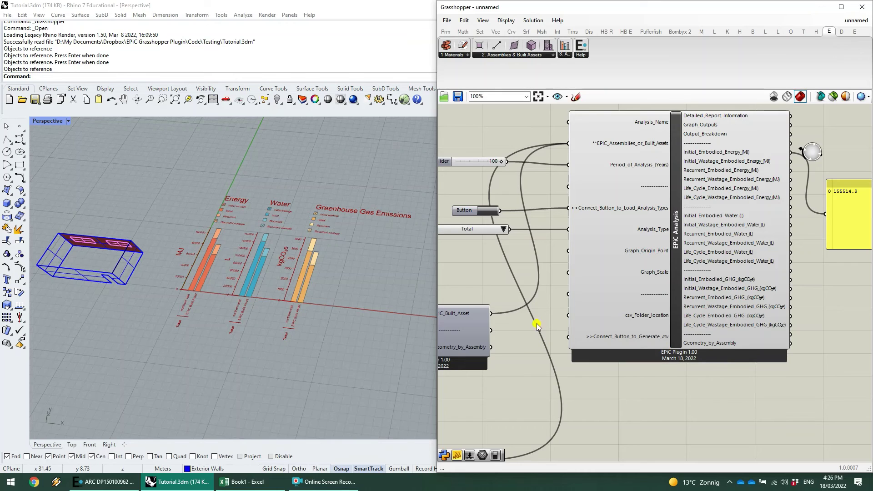
Step: Add a File Path parameter beside the EPiC Analysis component and connect it to the csv_Folder_location input
{"action": "scroll", "coordinate": [545, 316], "scroll_direction": "up", "scroll_amount": 2}
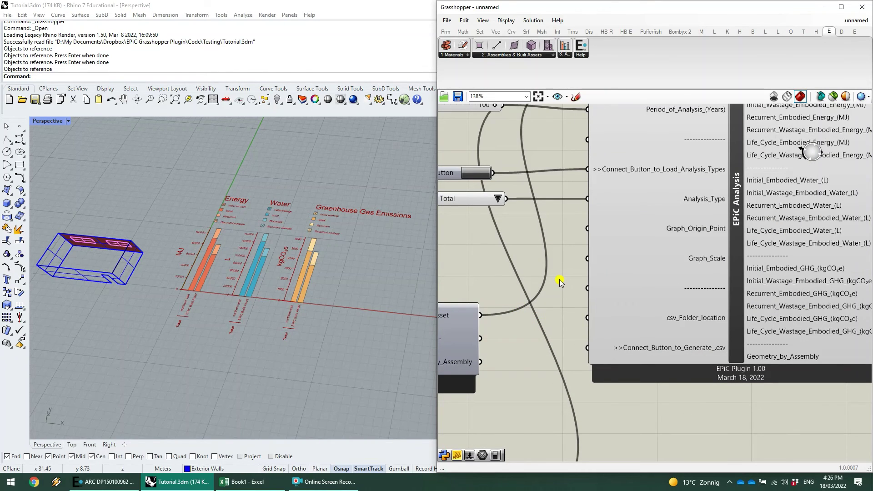
{"action": "scroll", "coordinate": [552, 328], "scroll_direction": "down", "scroll_amount": 1}
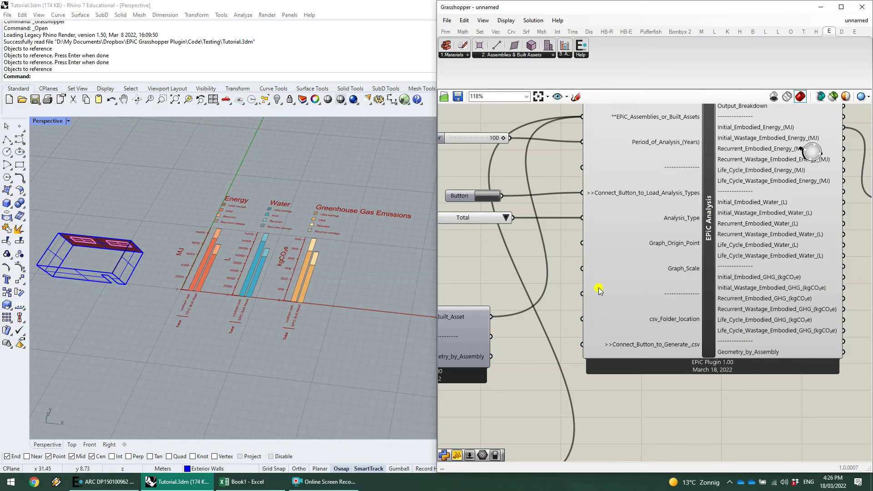
{"action": "double_click", "coordinate": [545, 306]}
{"action": "type", "text": "path"}
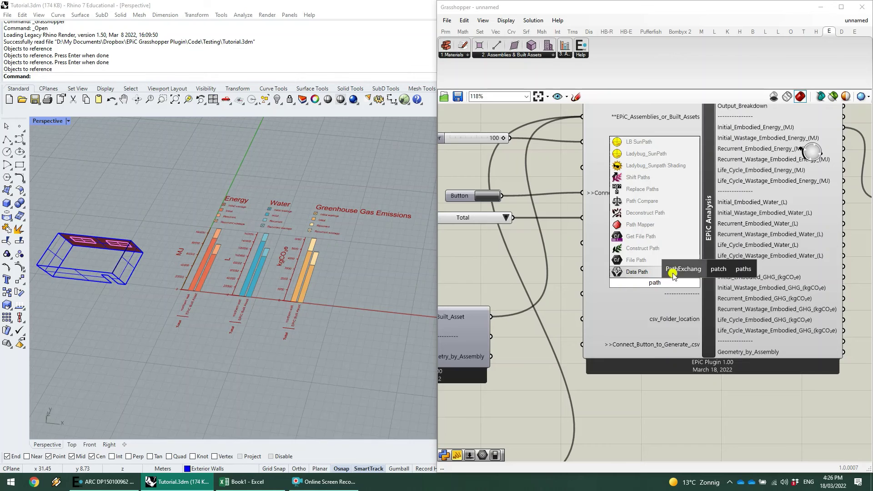
{"action": "key", "text": "Up"}
{"action": "key", "text": "Return"}
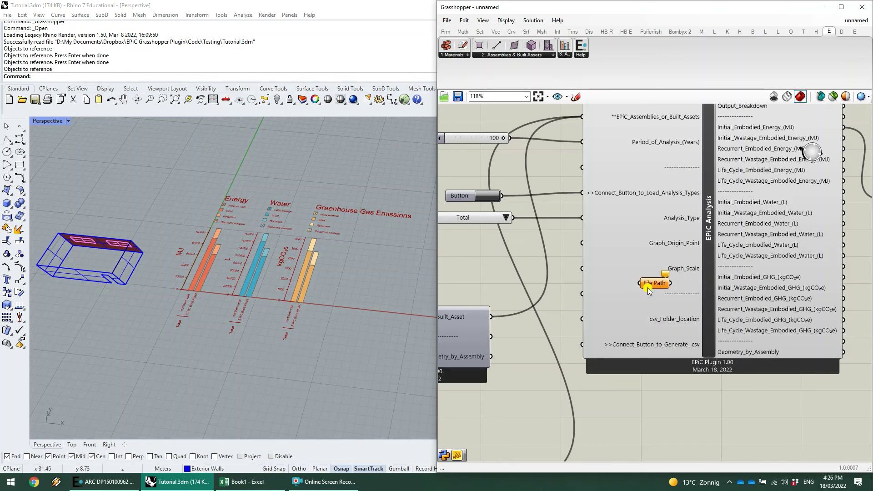
{"action": "mouse_move", "coordinate": [552, 321]}
{"action": "left_mouse_down"}
{"action": "mouse_move", "coordinate": [537, 318]}
{"action": "mouse_move", "coordinate": [582, 319]}
{"action": "left_mouse_up"}
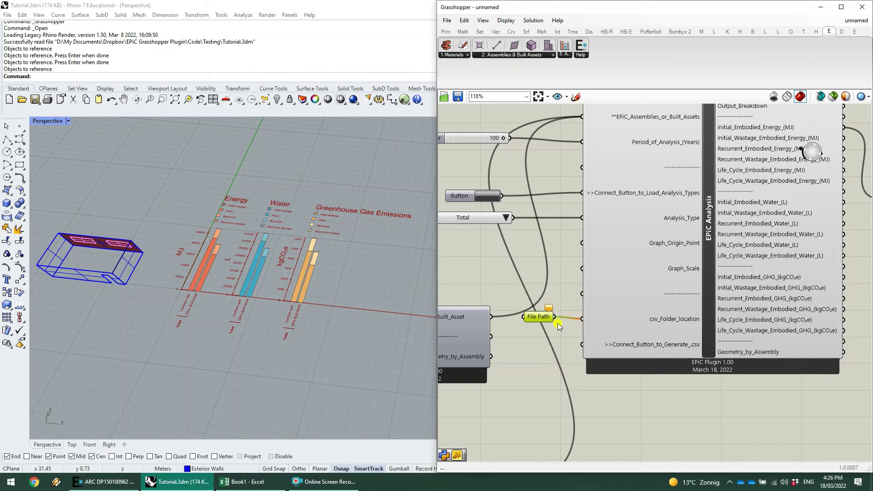
Step: Set the File Path parameter's directory to the Desktop
{"action": "right_click", "coordinate": [538, 320]}
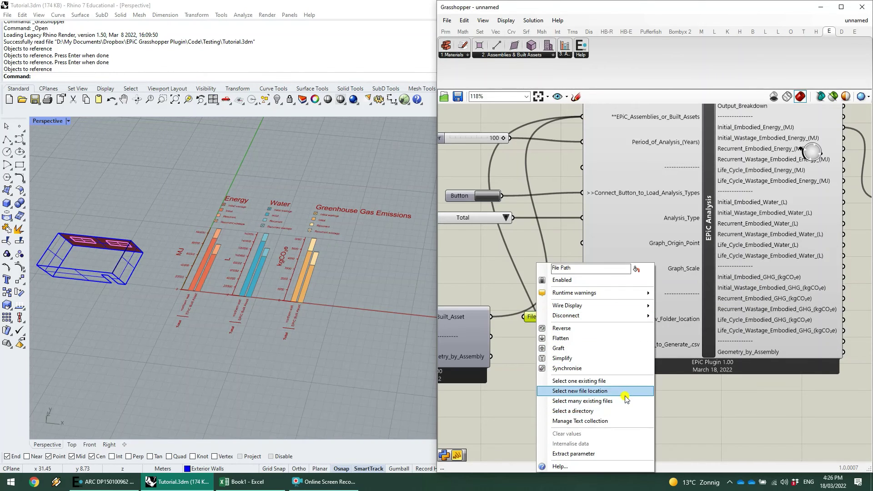
{"action": "left_click", "coordinate": [596, 411]}
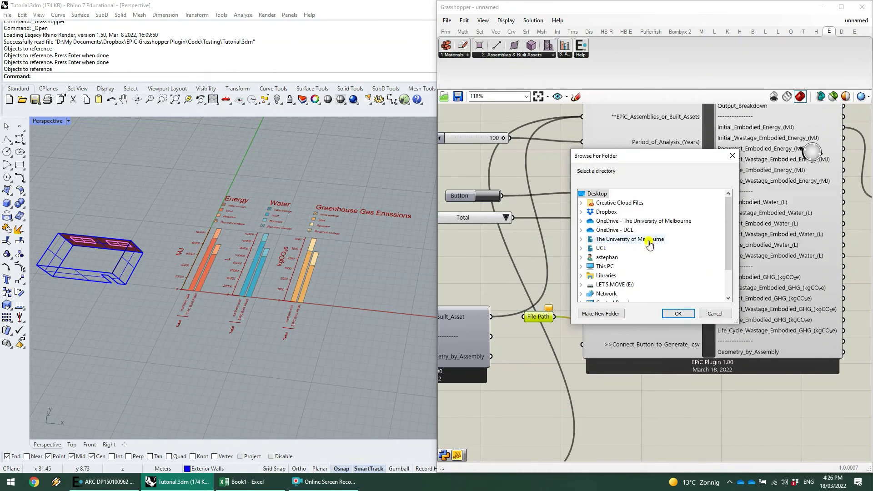
{"action": "left_click", "coordinate": [679, 314]}
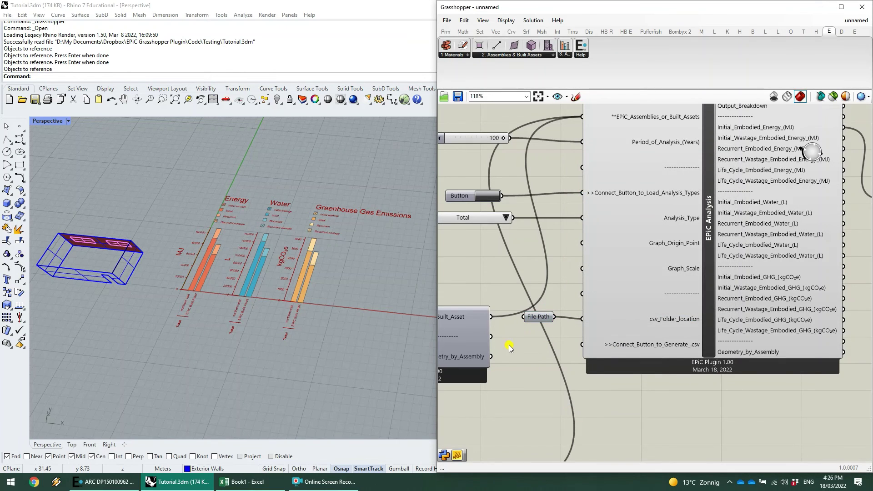
Step: Add a Button wired to the analysis's Connect_Button_to_Generate_.csv input and trigger it to export the report
{"action": "type", "text": "button"}
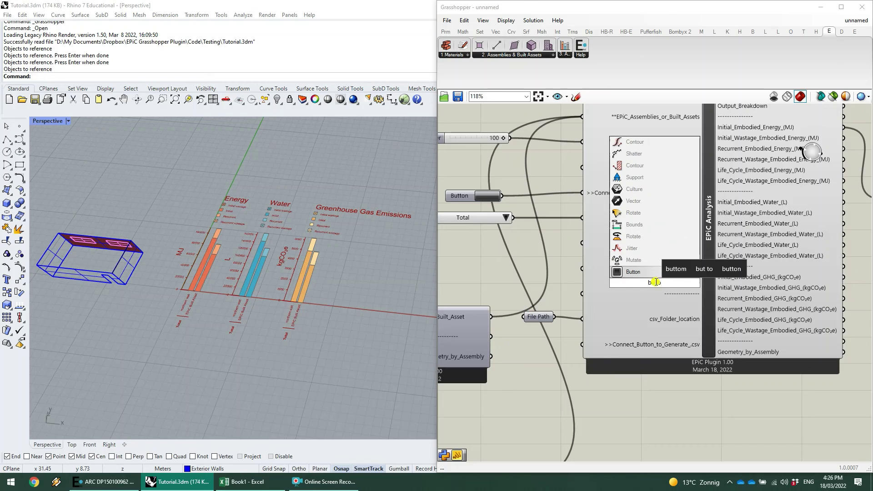
{"action": "key", "text": "Return"}
{"action": "left_click_drag", "start_coordinate": [646, 276], "coordinate": [582, 345]}
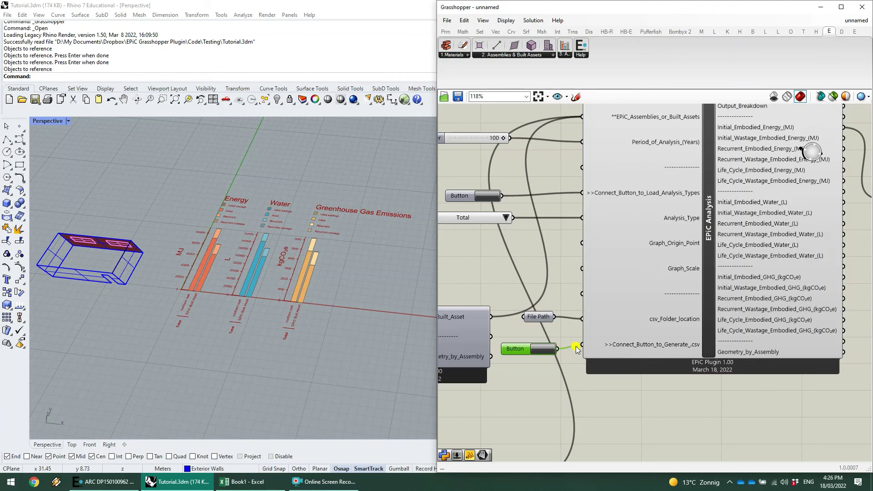
{"action": "left_click", "coordinate": [546, 350]}
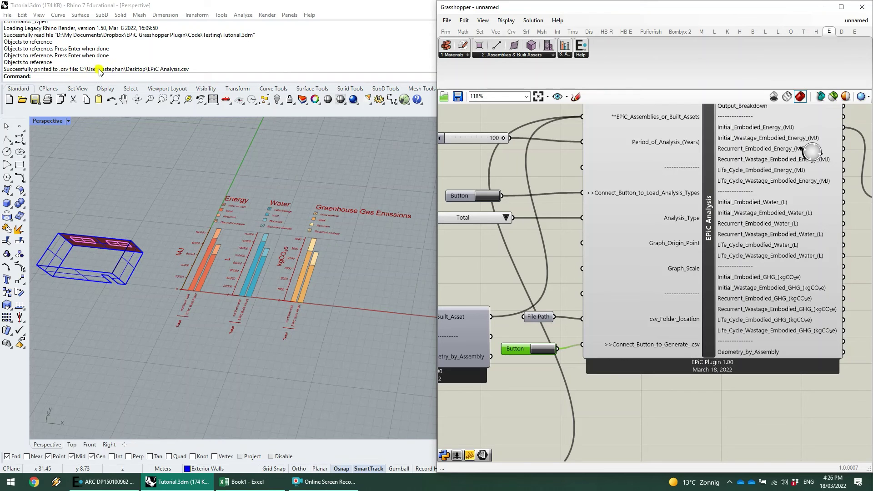
Step: Open the exported EPiC Analysis.csv from the desktop in Excel and auto-fit column A to its contents
{"action": "left_click", "coordinate": [821, 7]}
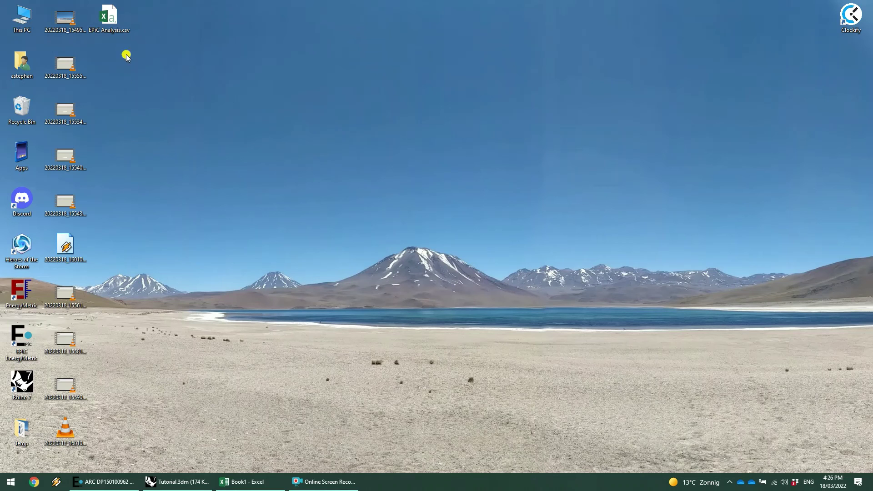
{"action": "double_click", "coordinate": [109, 17]}
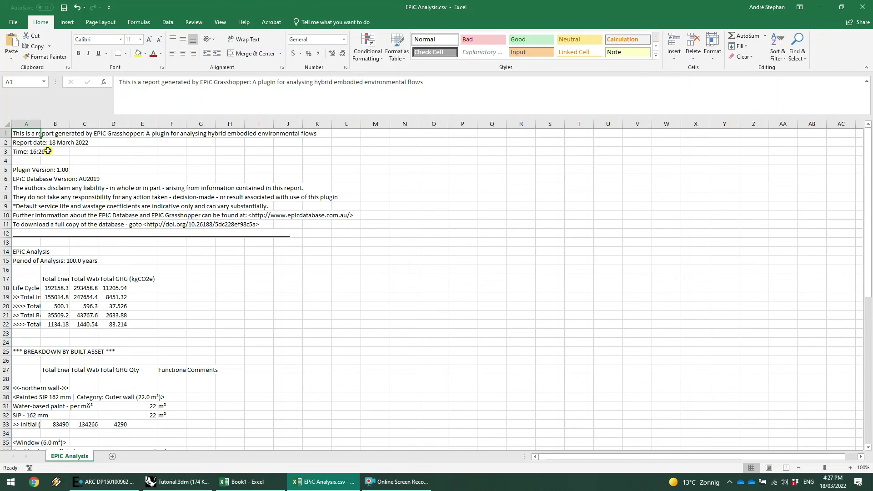
{"action": "left_click", "coordinate": [37, 262]}
{"action": "left_click", "coordinate": [30, 288]}
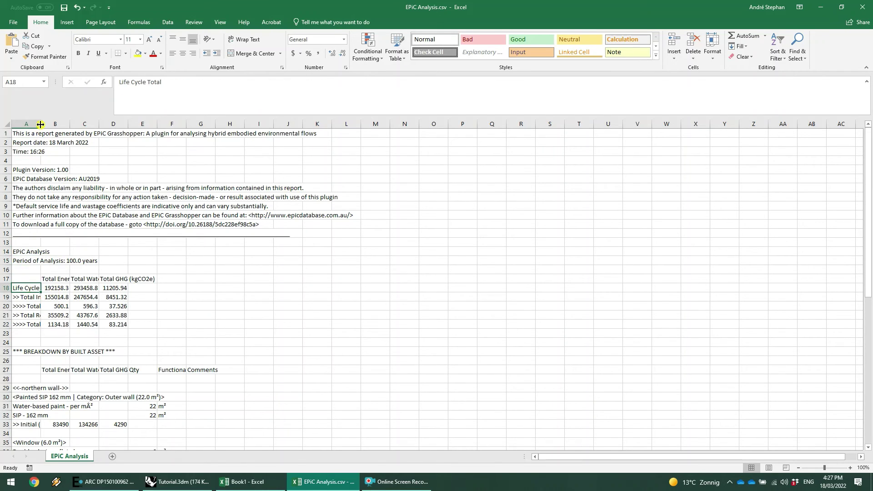
{"action": "double_click", "coordinate": [40, 124]}
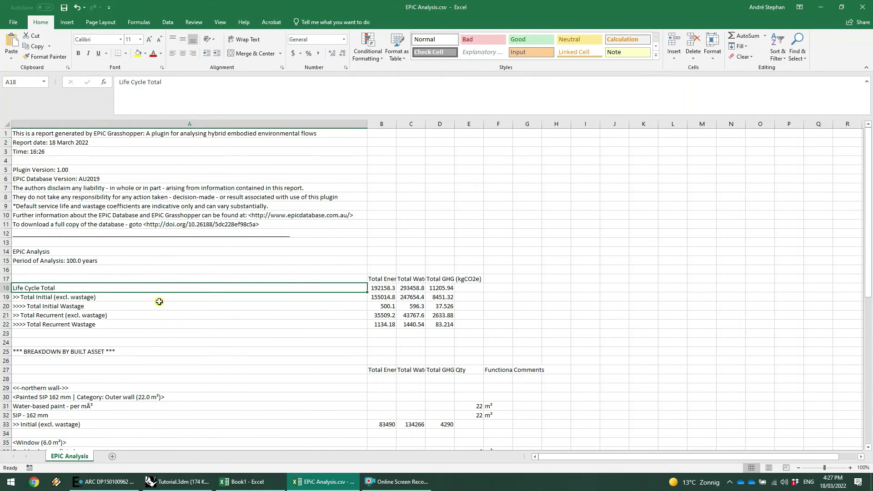
Step: Auto-fit the Total Energy, Total Water and Total GHG columns B to D
{"action": "left_click", "coordinate": [387, 279]}
{"action": "left_click", "coordinate": [469, 122], "text": "shift"}
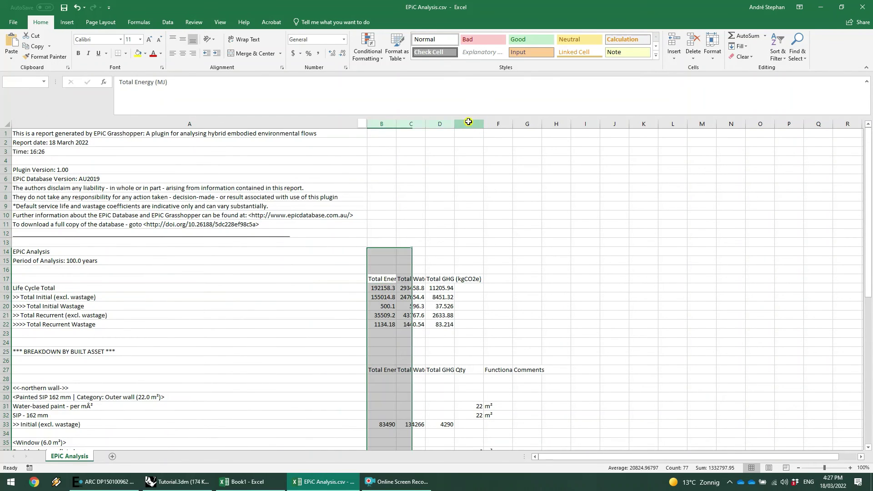
{"action": "left_click", "coordinate": [440, 124]}
{"action": "left_click", "coordinate": [382, 124], "text": "shift"}
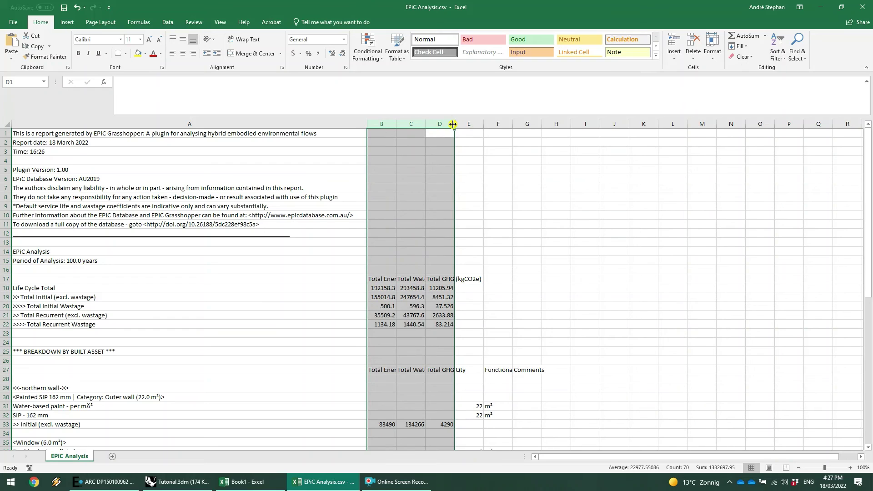
{"action": "double_click", "coordinate": [453, 124]}
Step: Examine the northern wall's breakdown by built asset, including its material quantities and the initial flows of its wall and window assemblies
{"action": "scroll", "coordinate": [551, 218], "scroll_direction": "down", "scroll_amount": 4}
{"action": "scroll", "coordinate": [77, 244], "scroll_direction": "down", "scroll_amount": 1}
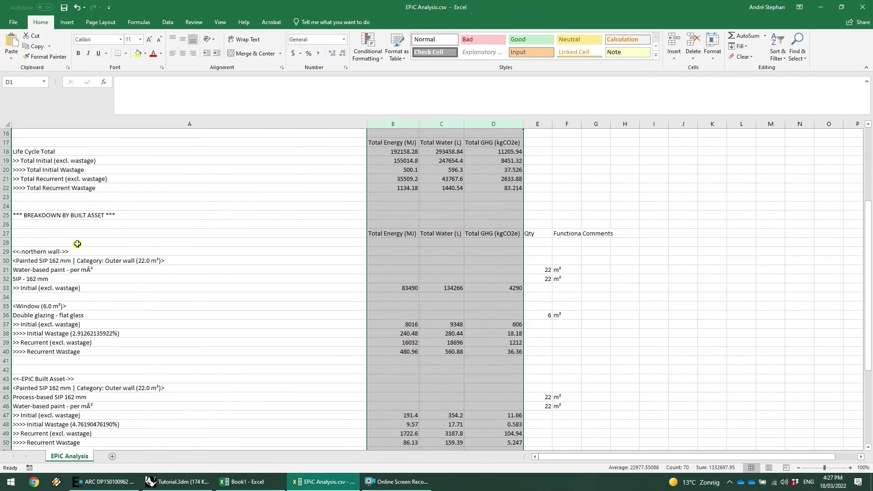
{"action": "left_click", "coordinate": [77, 245]}
{"action": "left_click", "coordinate": [79, 251]}
{"action": "left_click", "coordinate": [43, 263]}
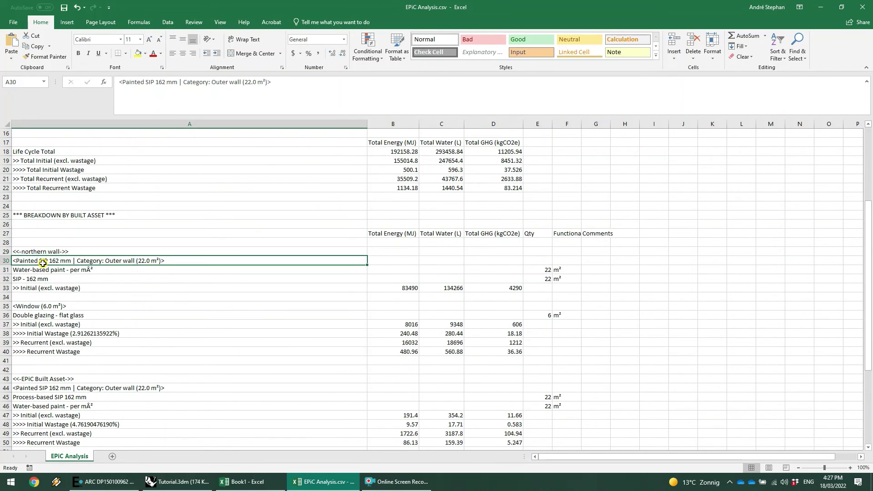
{"action": "left_click", "coordinate": [77, 270]}
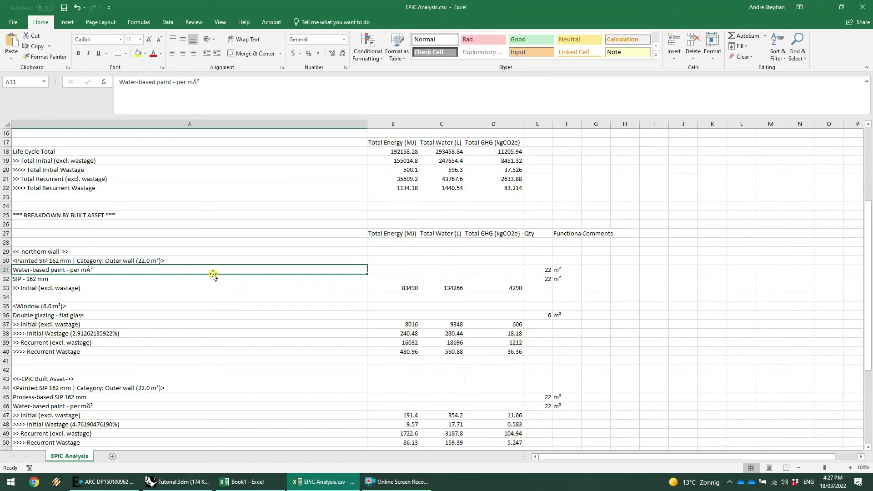
{"action": "left_click_drag", "start_coordinate": [537, 271], "coordinate": [563, 283]}
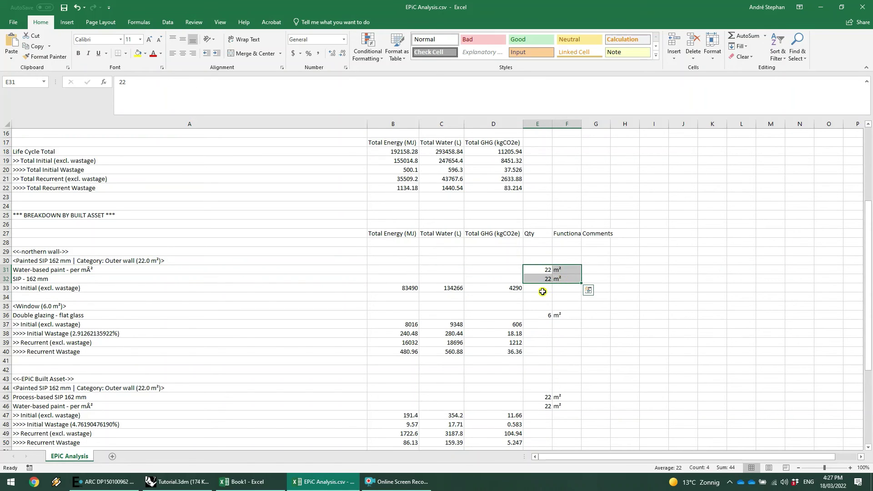
{"action": "left_click", "coordinate": [512, 287]}
{"action": "left_click_drag", "start_coordinate": [403, 288], "coordinate": [510, 288]}
{"action": "left_click", "coordinate": [496, 323]}
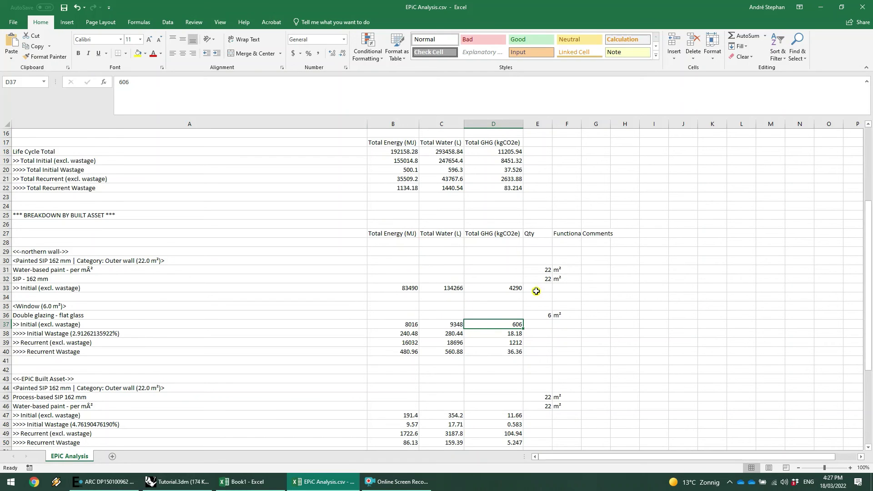
Step: Examine the second built asset's breakdown and the Material BOQ table of names, quantities and units at the report's end
{"action": "scroll", "coordinate": [127, 262], "scroll_direction": "down", "scroll_amount": 5}
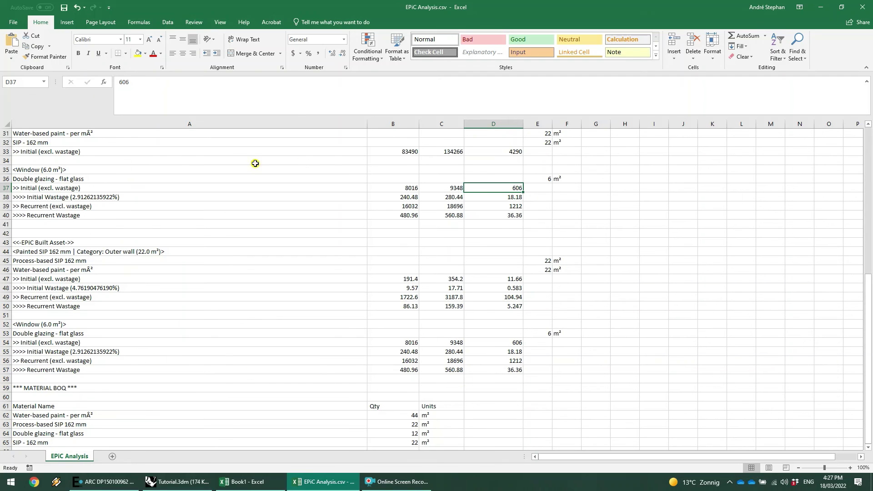
{"action": "scroll", "coordinate": [343, 331], "scroll_direction": "down", "scroll_amount": 1}
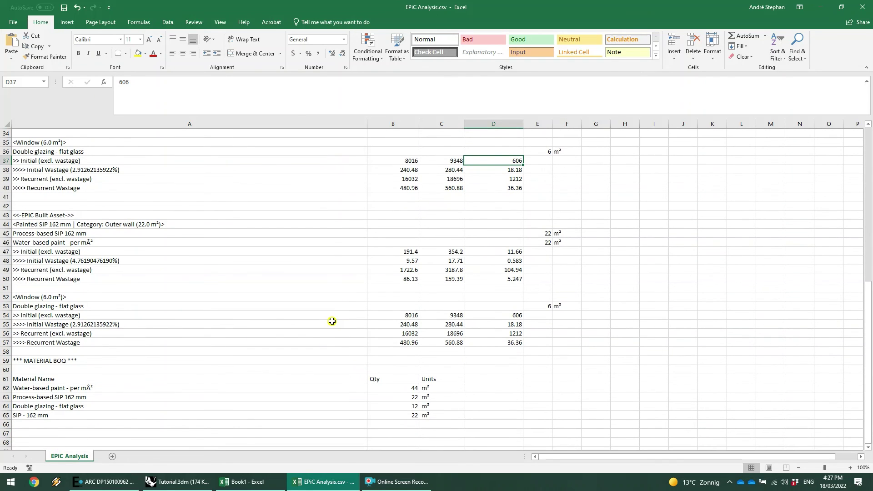
{"action": "left_click_drag", "start_coordinate": [71, 361], "coordinate": [455, 415]}
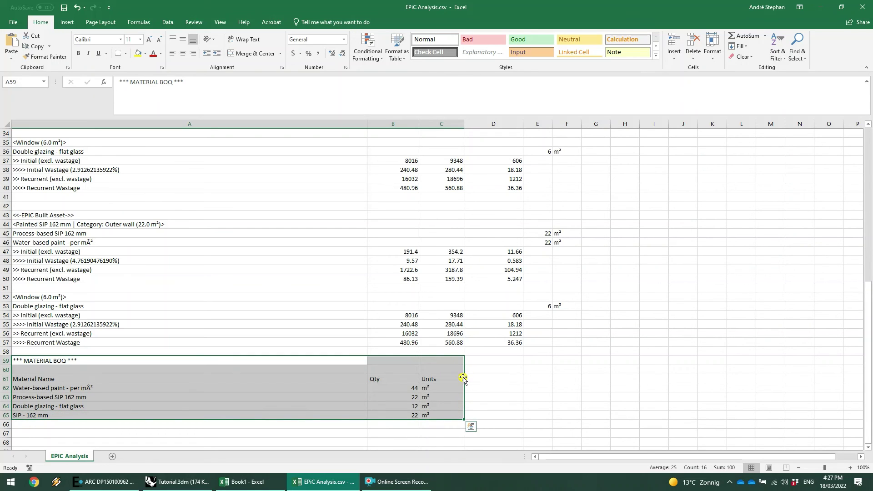
{"action": "left_click", "coordinate": [448, 372]}
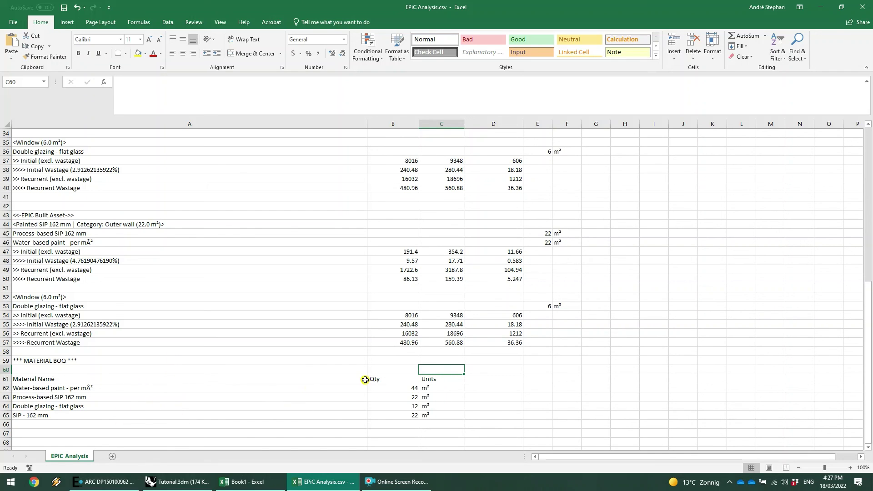
{"action": "left_click_drag", "start_coordinate": [435, 389], "coordinate": [437, 396]}
{"action": "left_click", "coordinate": [444, 396]}
{"action": "left_click", "coordinate": [342, 406]}
{"action": "left_click", "coordinate": [231, 390]}
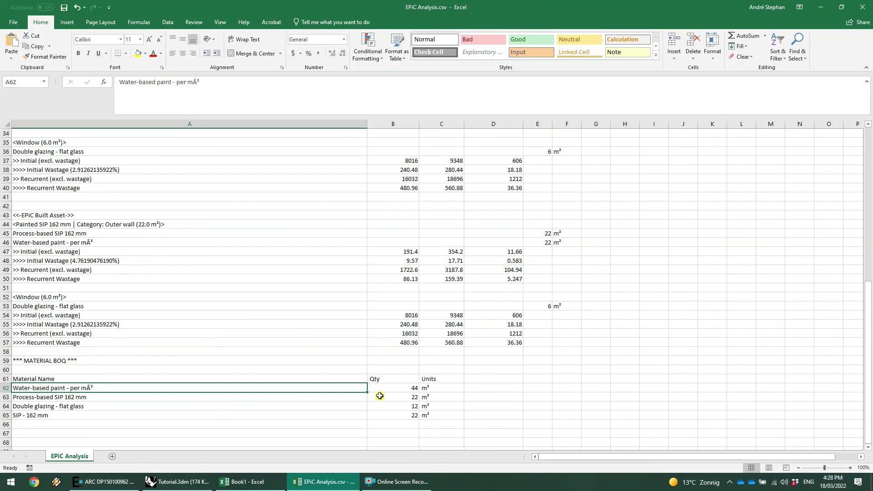
Step: Return to Grasshopper and place an EPiC Help component on the canvas below the output panel
{"action": "left_click", "coordinate": [191, 484]}
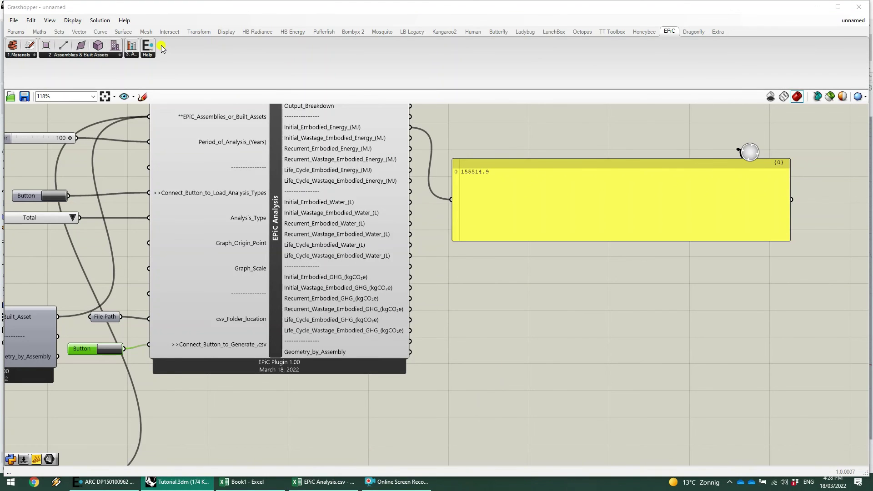
{"action": "left_click_drag", "start_coordinate": [147, 46], "coordinate": [614, 361]}
{"action": "scroll", "coordinate": [631, 345], "scroll_direction": "up", "scroll_amount": 3}
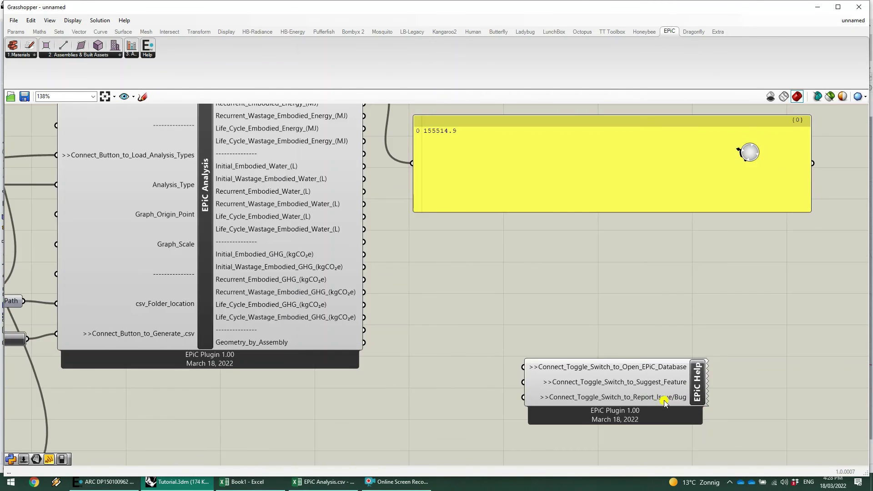
Step: Add a Boolean Toggle beside EPiC Help and connect it to the Connect_Toggle_Switch_to_Open_EPiC_Database input
{"action": "double_click", "coordinate": [504, 314]}
{"action": "type", "text": "togg"}
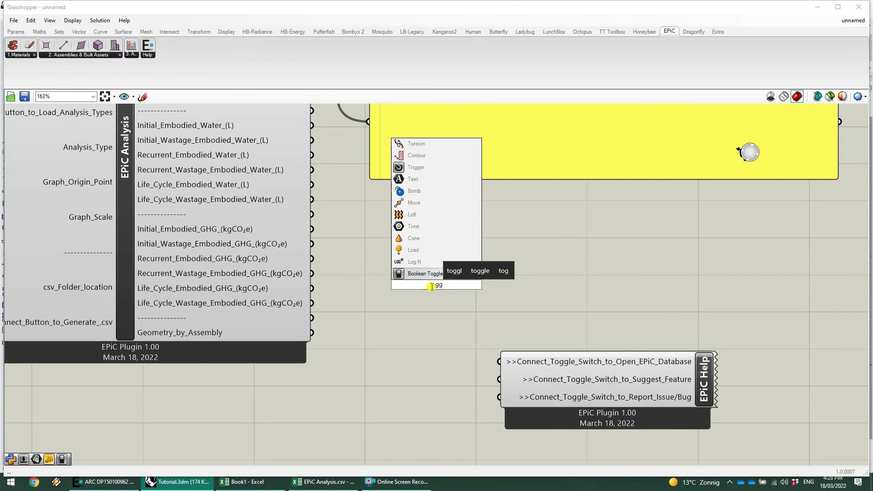
{"action": "left_click", "coordinate": [425, 273]}
{"action": "left_click_drag", "start_coordinate": [425, 275], "coordinate": [500, 361]}
{"action": "left_click_drag", "start_coordinate": [367, 351], "coordinate": [419, 359]}
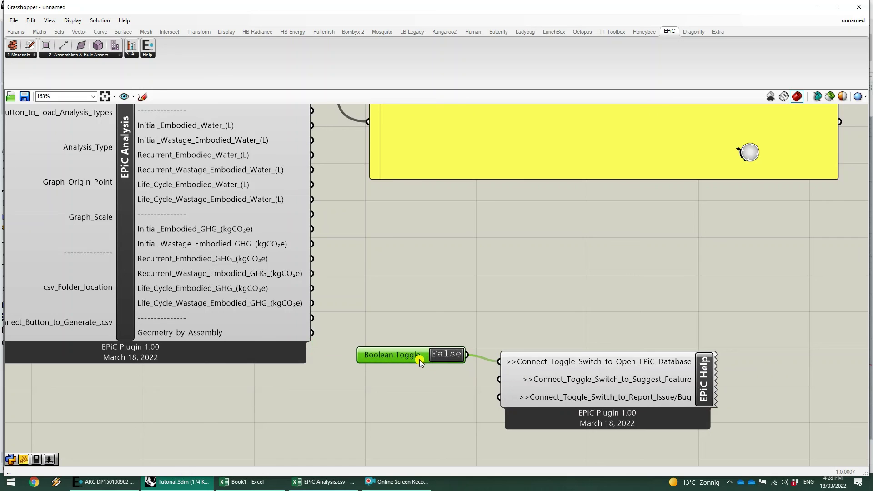
Step: Set the Boolean Toggle to True to open the EPiC web page, and look over its About, Database and Resources sections
{"action": "double_click", "coordinate": [448, 357]}
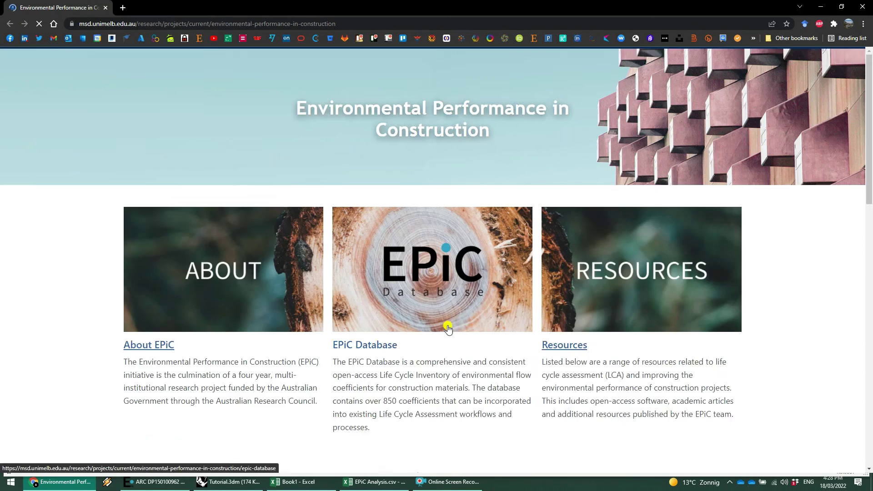
{"action": "scroll", "coordinate": [545, 298], "scroll_direction": "down", "scroll_amount": 2}
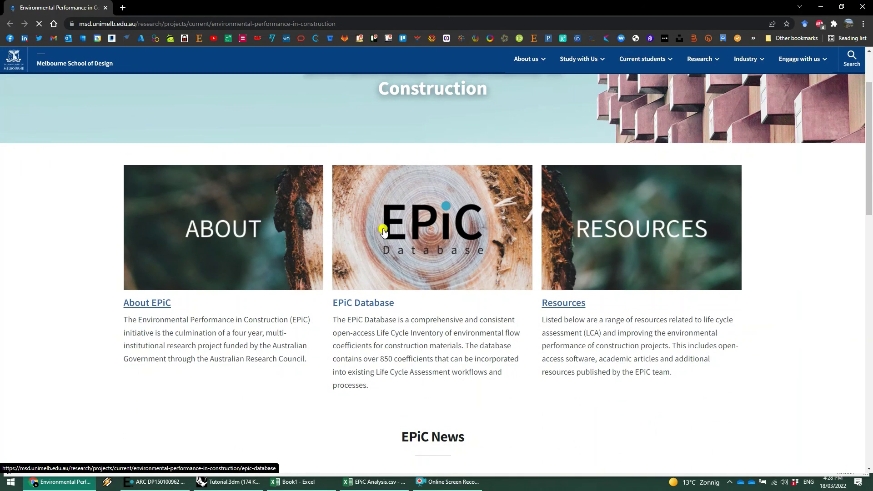
{"action": "scroll", "coordinate": [440, 268], "scroll_direction": "down", "scroll_amount": 1}
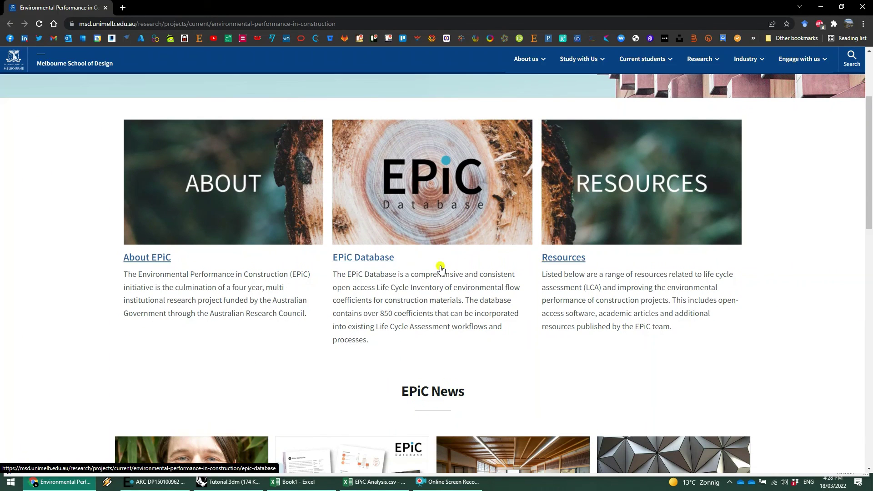
{"action": "scroll", "coordinate": [534, 377], "scroll_direction": "up", "scroll_amount": 1}
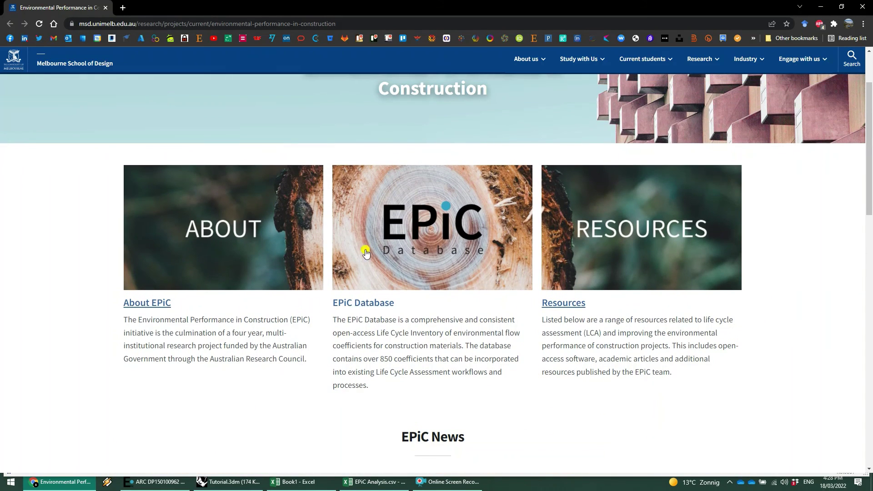
Step: Return to Grasshopper and also connect the Boolean Toggle to EPiC Help's Connect_Toggle_Switch_to_Suggest_Feature input to open the feedback form
{"action": "scroll", "coordinate": [552, 335], "scroll_direction": "up", "scroll_amount": 1}
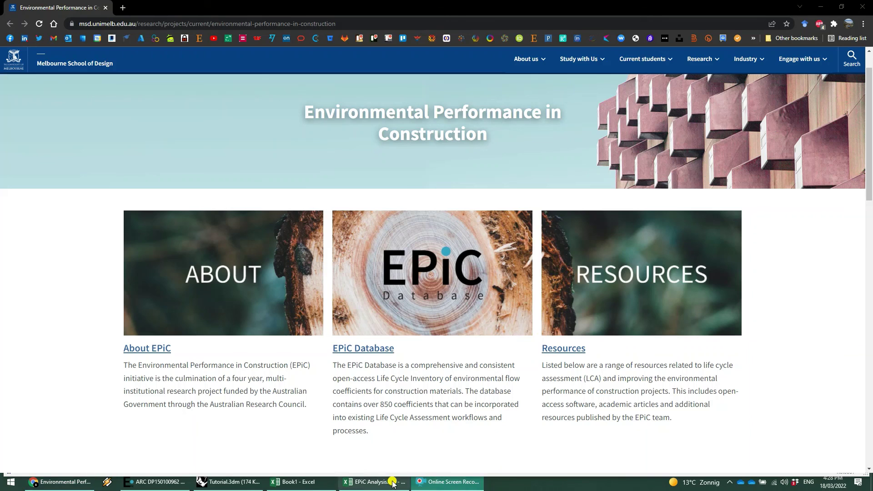
{"action": "left_click", "coordinate": [211, 485]}
{"action": "left_click_drag", "start_coordinate": [466, 355], "coordinate": [502, 387]}
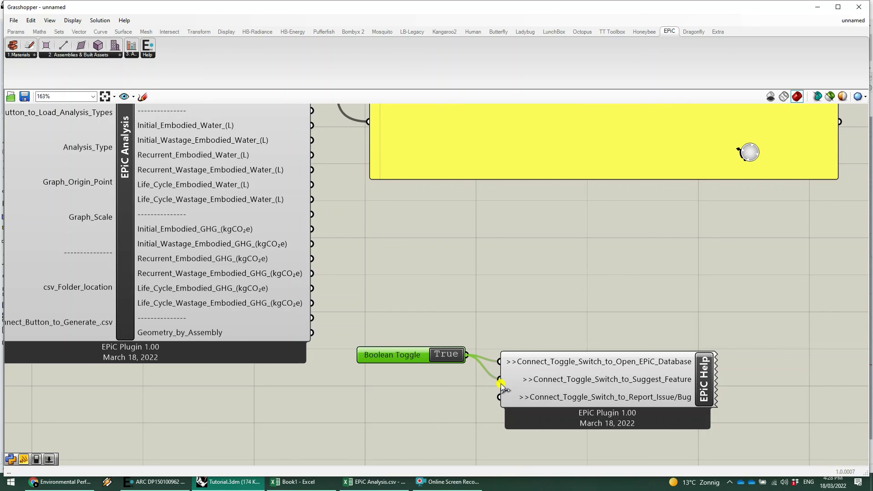
{"action": "left_click_drag", "start_coordinate": [502, 381], "coordinate": [502, 379]}
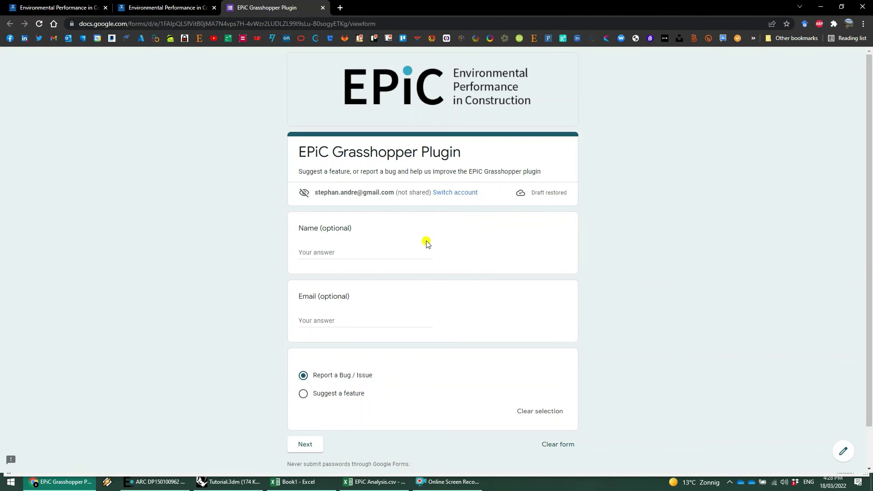
Step: Choose Suggest a feature in the EPiC Grasshopper Plugin form and look over the questions in that section
{"action": "scroll", "coordinate": [410, 248], "scroll_direction": "down", "scroll_amount": 2}
{"action": "left_click", "coordinate": [337, 349]}
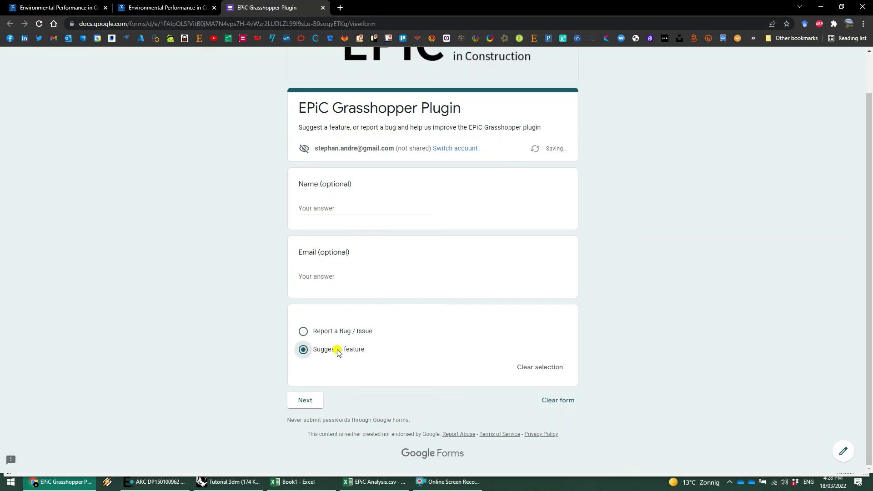
{"action": "left_click", "coordinate": [305, 402]}
{"action": "scroll", "coordinate": [397, 176], "scroll_direction": "down", "scroll_amount": 7}
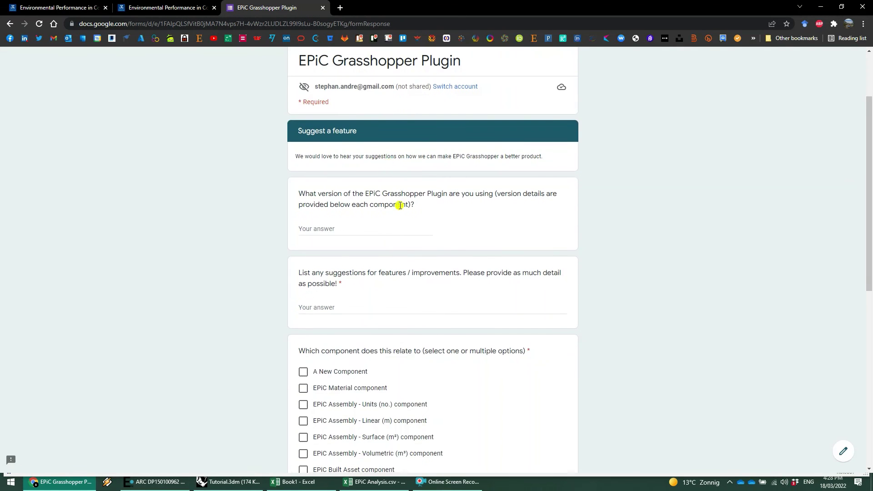
{"action": "scroll", "coordinate": [409, 328], "scroll_direction": "down", "scroll_amount": 3}
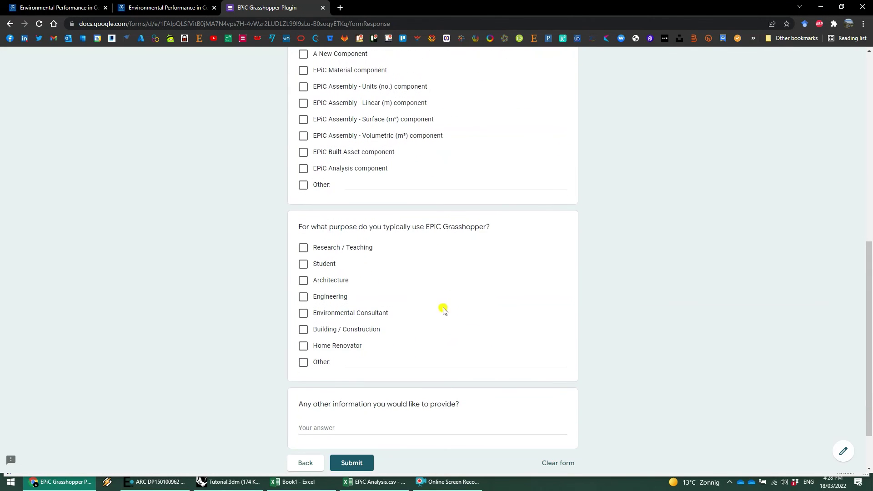
{"action": "scroll", "coordinate": [388, 360], "scroll_direction": "up", "scroll_amount": 3}
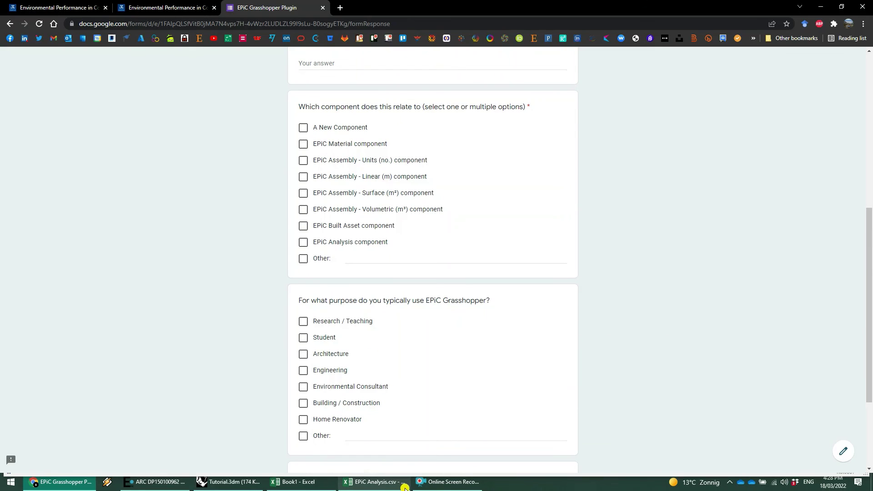
Step: Connect the toggle to EPiC Help's Connect_Toggle_Switch_to_Report_Issue/Bug input in Grasshopper and view the form's Report a Bug / Issue section
{"action": "left_click", "coordinate": [229, 482]}
{"action": "left_click_drag", "start_coordinate": [467, 355], "coordinate": [500, 397]}
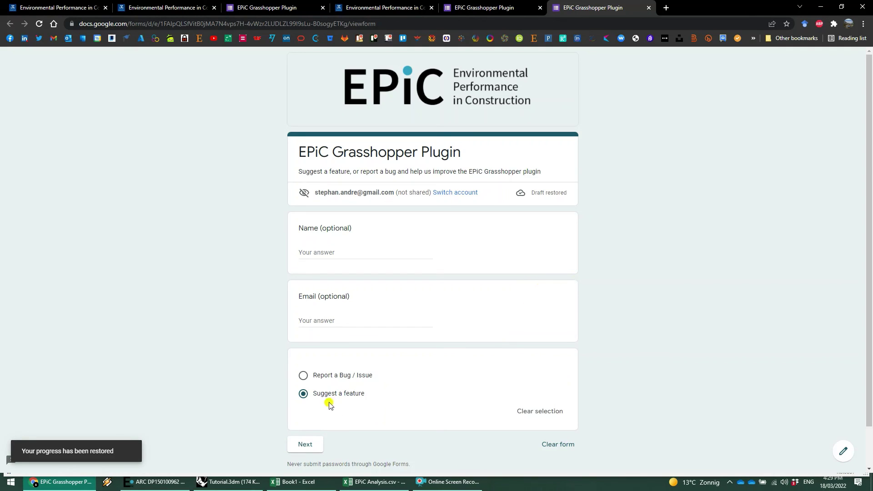
{"action": "left_click", "coordinate": [349, 380]}
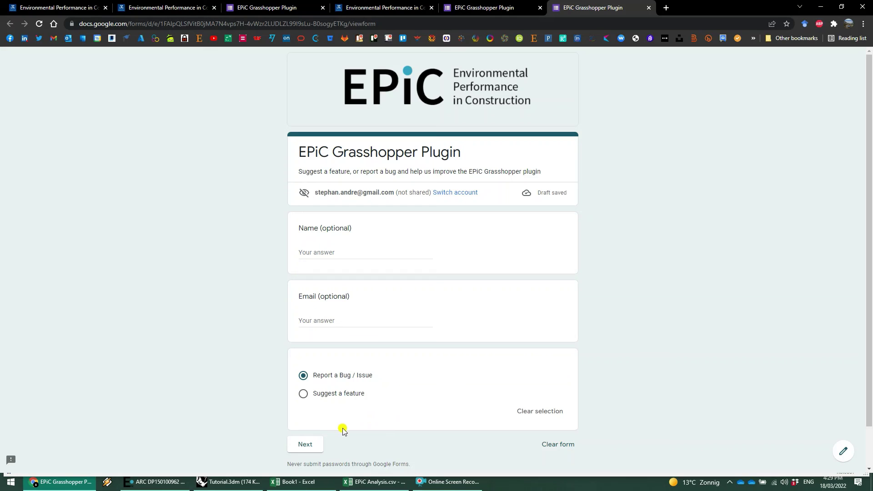
{"action": "left_click", "coordinate": [311, 445]}
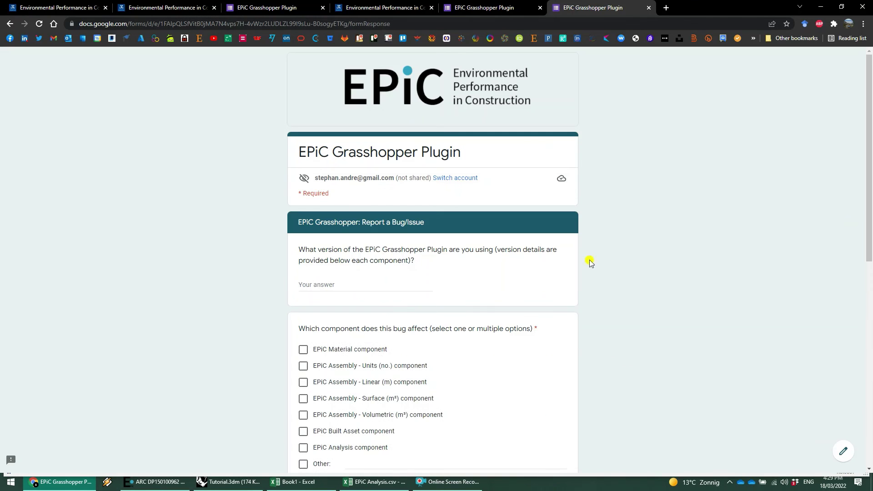
{"action": "scroll", "coordinate": [550, 338], "scroll_direction": "down", "scroll_amount": 9}
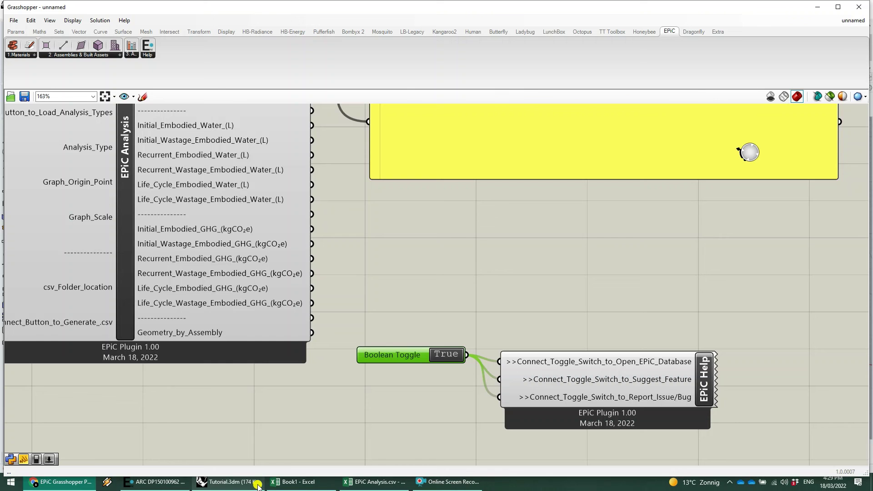
Step: Return to Grasshopper and review the whole definition, from the material components through the assemblies and built assets to the analysis inputs
{"action": "left_click", "coordinate": [234, 483]}
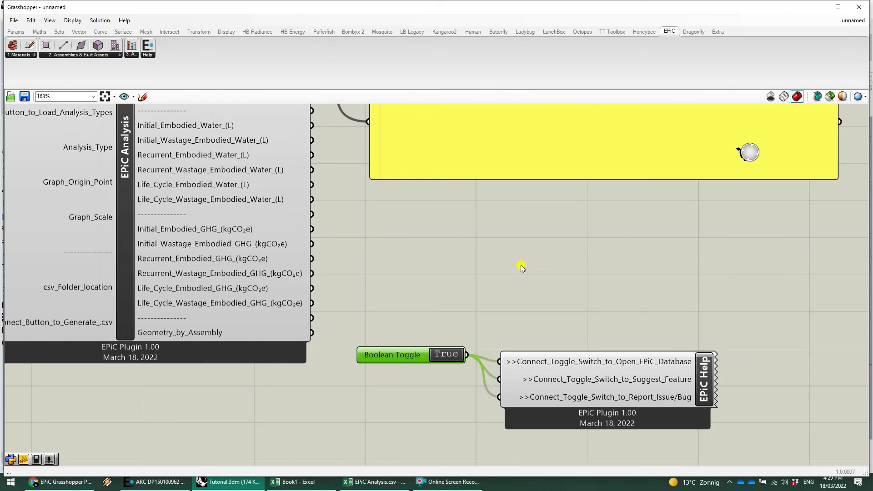
{"action": "scroll", "coordinate": [351, 230], "scroll_direction": "down", "scroll_amount": 5}
{"action": "scroll", "coordinate": [318, 228], "scroll_direction": "up", "scroll_amount": 3}
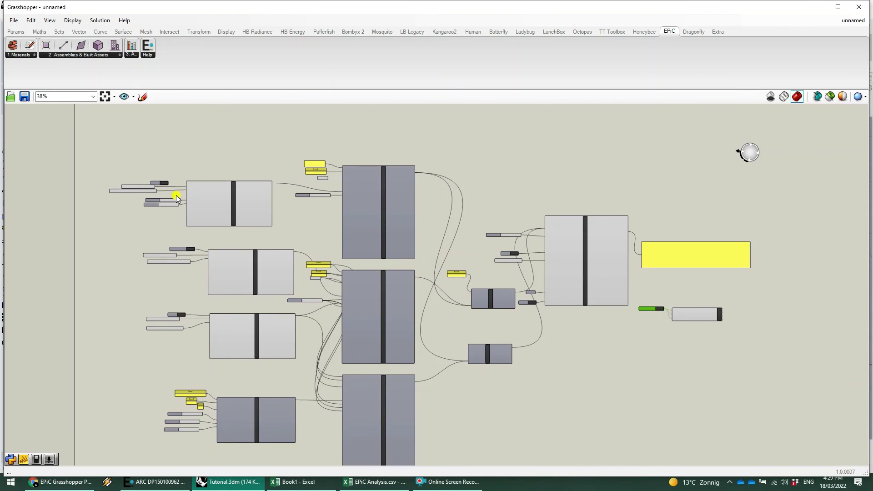
{"action": "left_click_drag", "start_coordinate": [156, 154], "coordinate": [300, 289]}
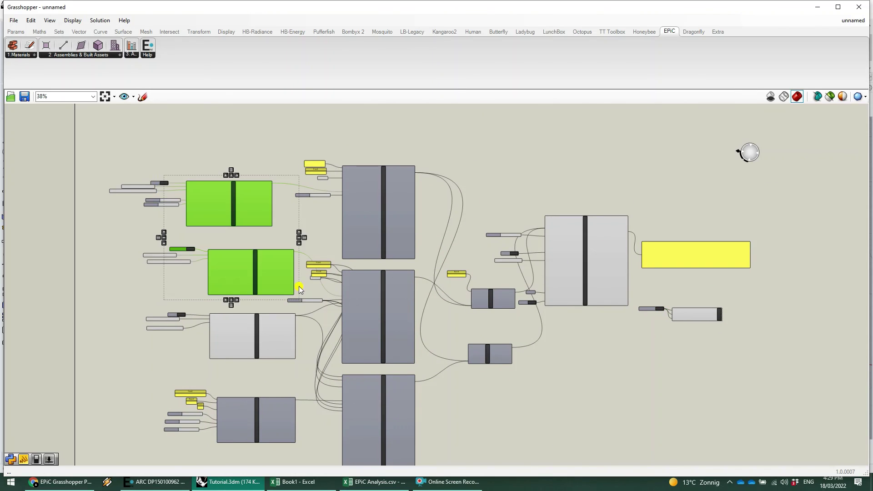
{"action": "left_click", "coordinate": [392, 187]}
{"action": "left_click", "coordinate": [292, 180]}
{"action": "left_click", "coordinate": [369, 191]}
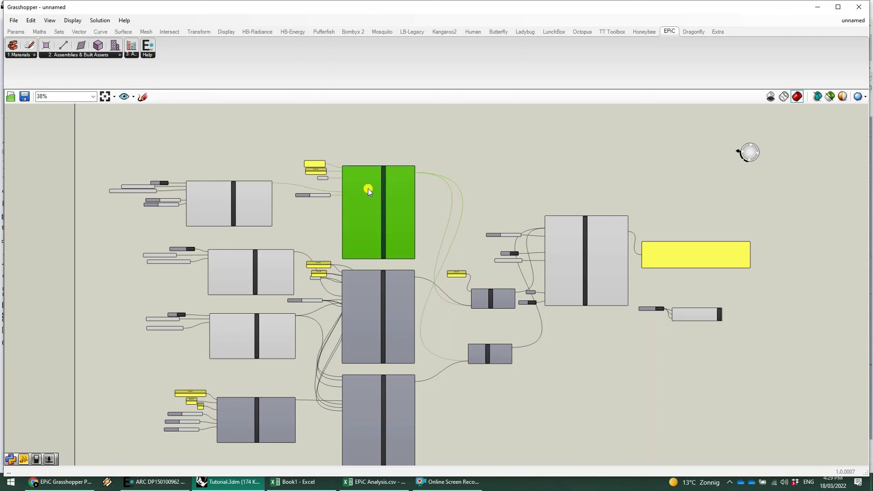
{"action": "left_click", "coordinate": [457, 209]}
{"action": "left_click", "coordinate": [394, 213]}
{"action": "left_click", "coordinate": [492, 298]}
{"action": "left_click", "coordinate": [505, 261]}
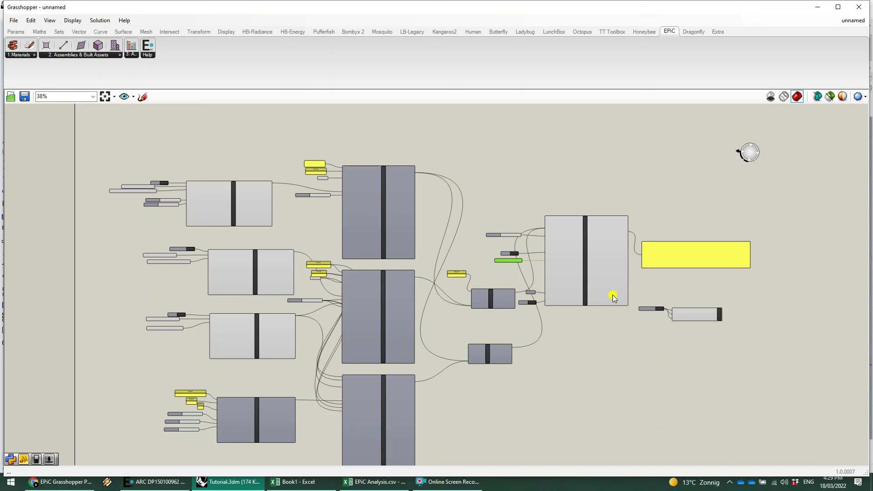
Step: Examine the EPiC Analysis component's inputs and its embodied energy, water and GHG outputs
{"action": "scroll", "coordinate": [586, 303], "scroll_direction": "up", "scroll_amount": 2}
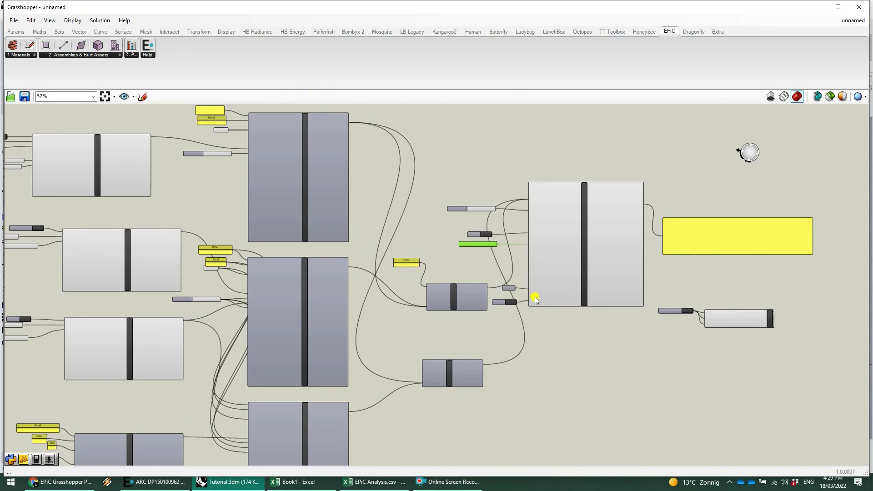
{"action": "scroll", "coordinate": [676, 213], "scroll_direction": "up", "scroll_amount": 5}
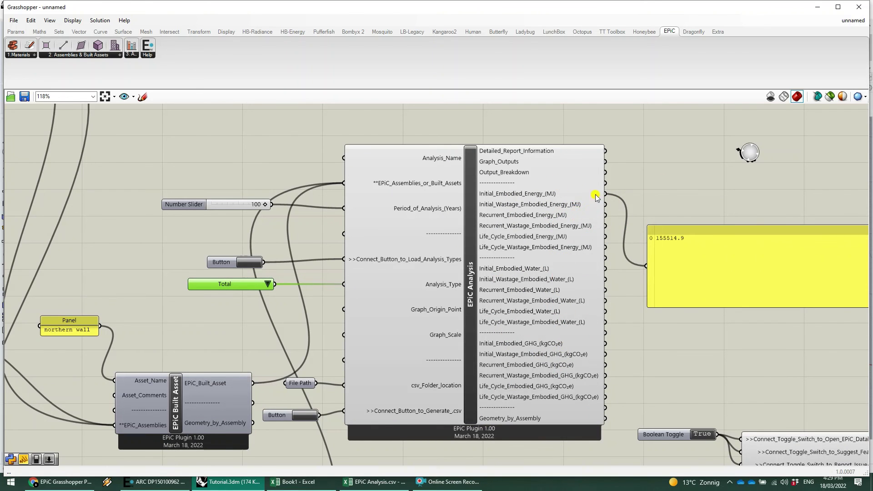
{"action": "scroll", "coordinate": [548, 320], "scroll_direction": "down", "scroll_amount": 1}
{"action": "scroll", "coordinate": [607, 252], "scroll_direction": "down", "scroll_amount": 1}
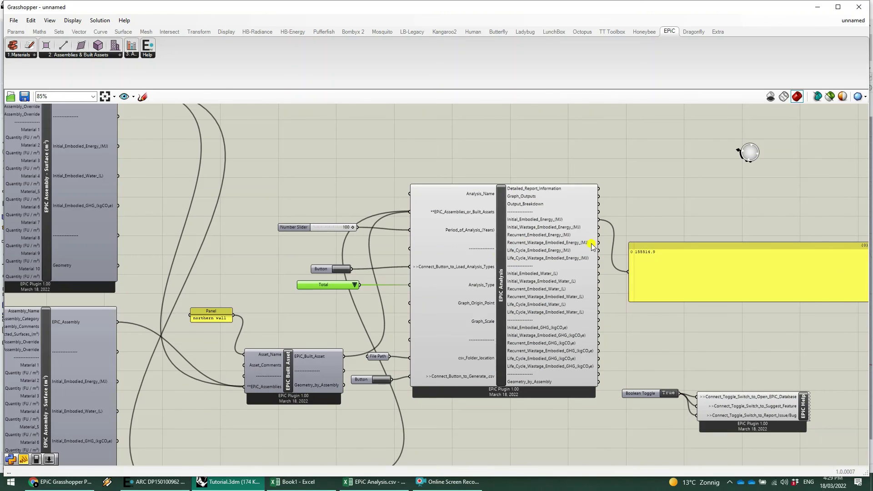